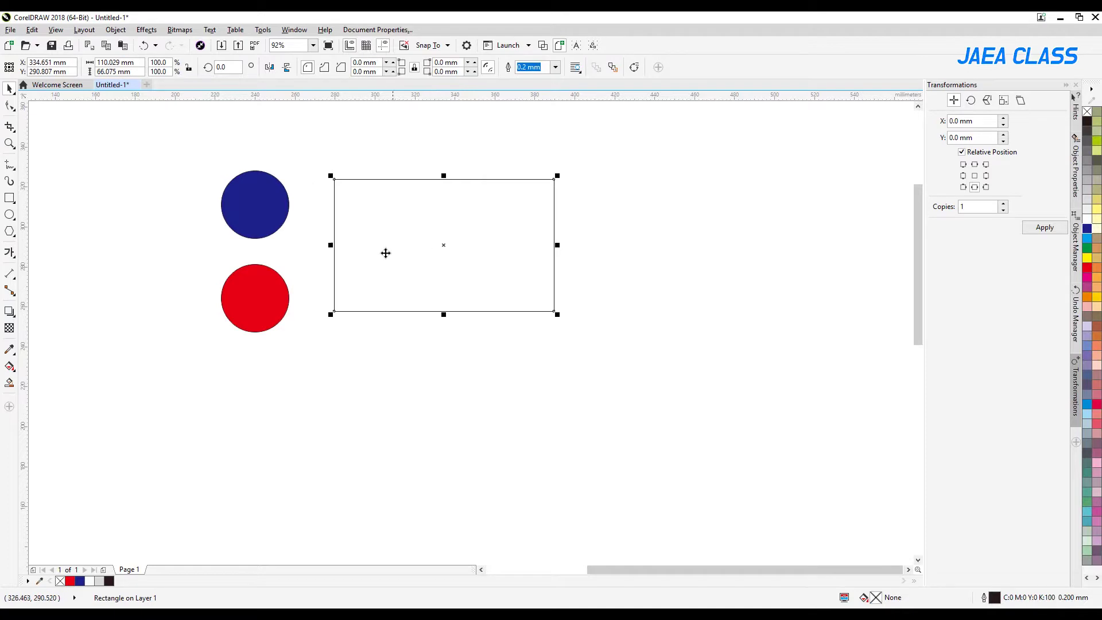
- Move the empty rectangle down by about 2.3 mm and deselect it
drag(383, 256, 384, 261)
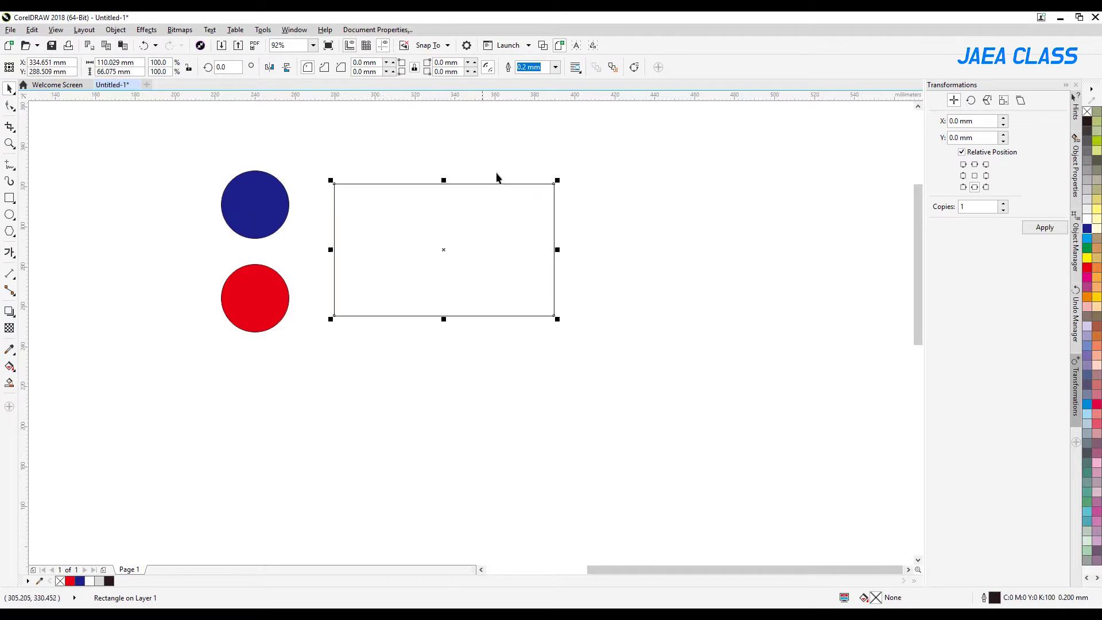
click(336, 384)
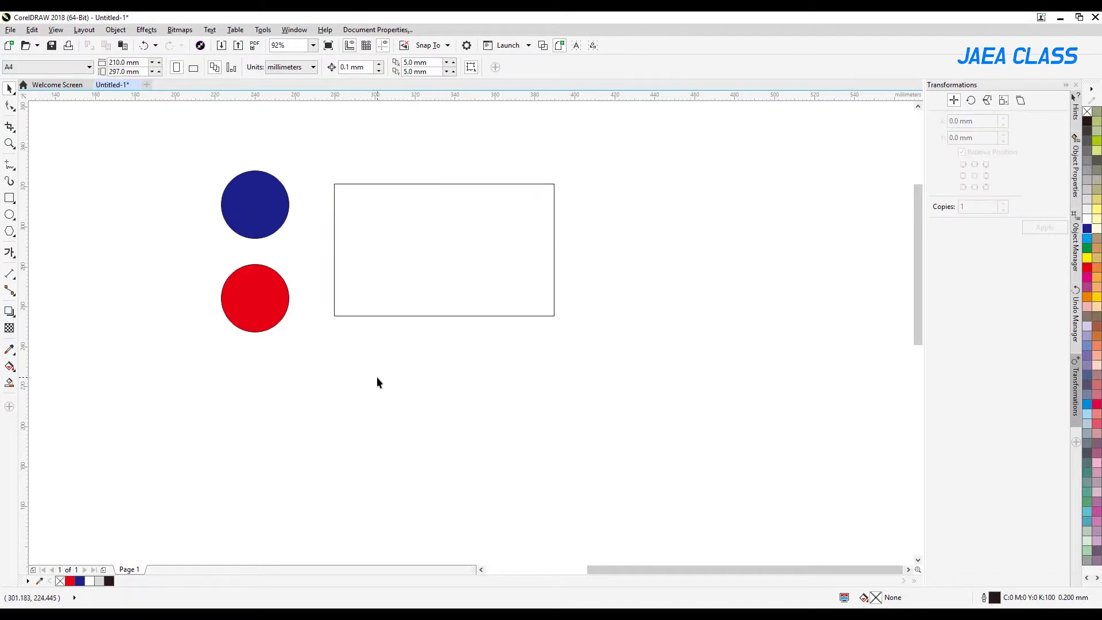
- Inspect the object types of the rectangle, the red circle and the blue circle one after another
click(431, 218)
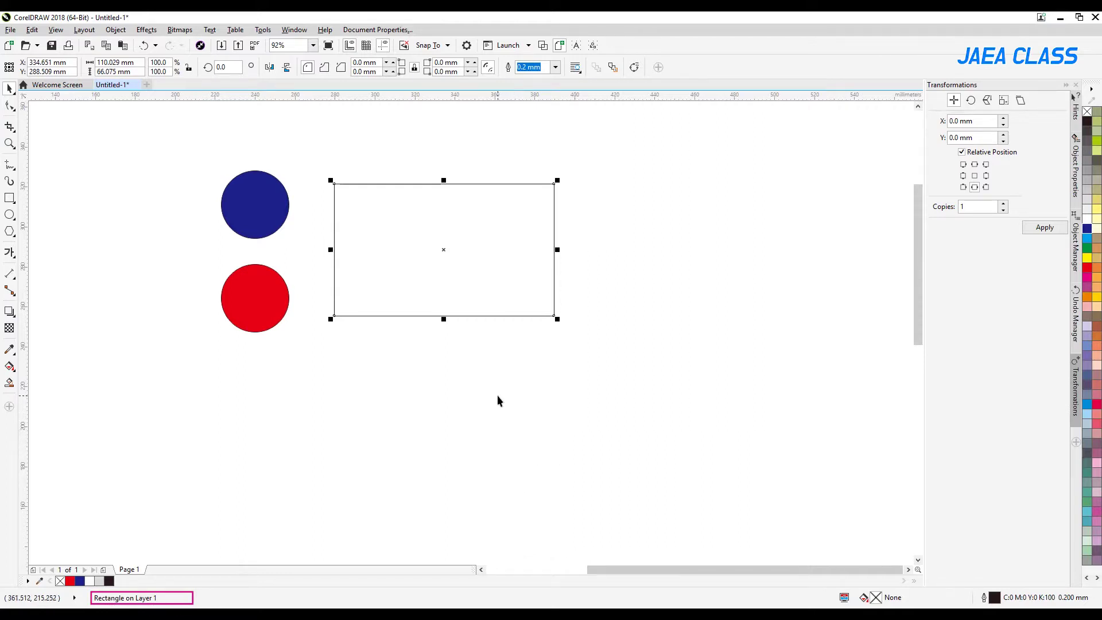
click(274, 288)
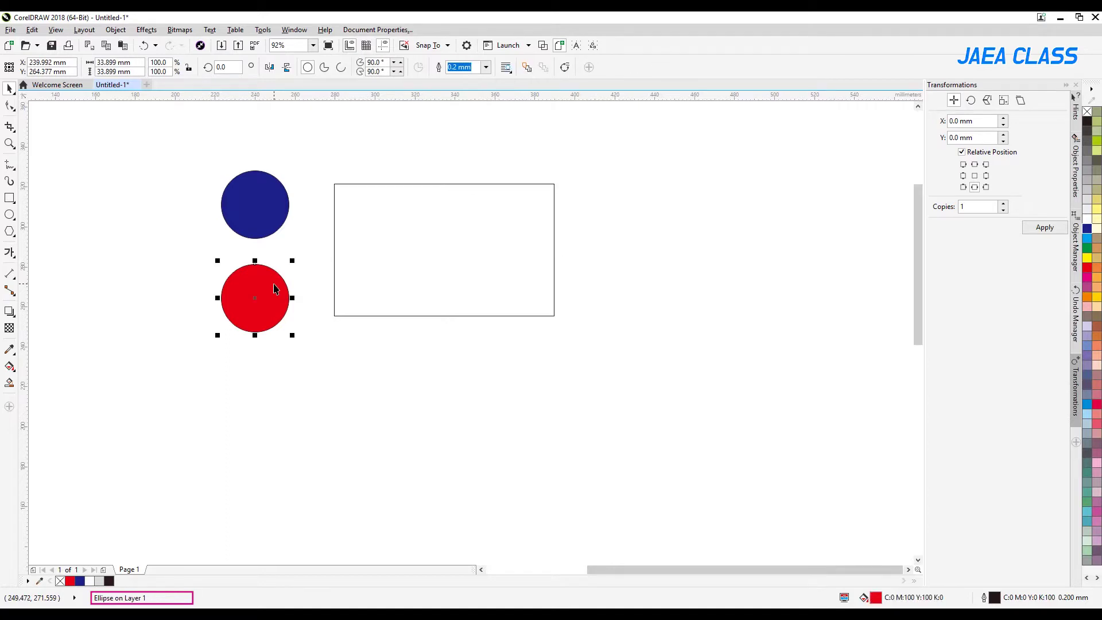
click(256, 205)
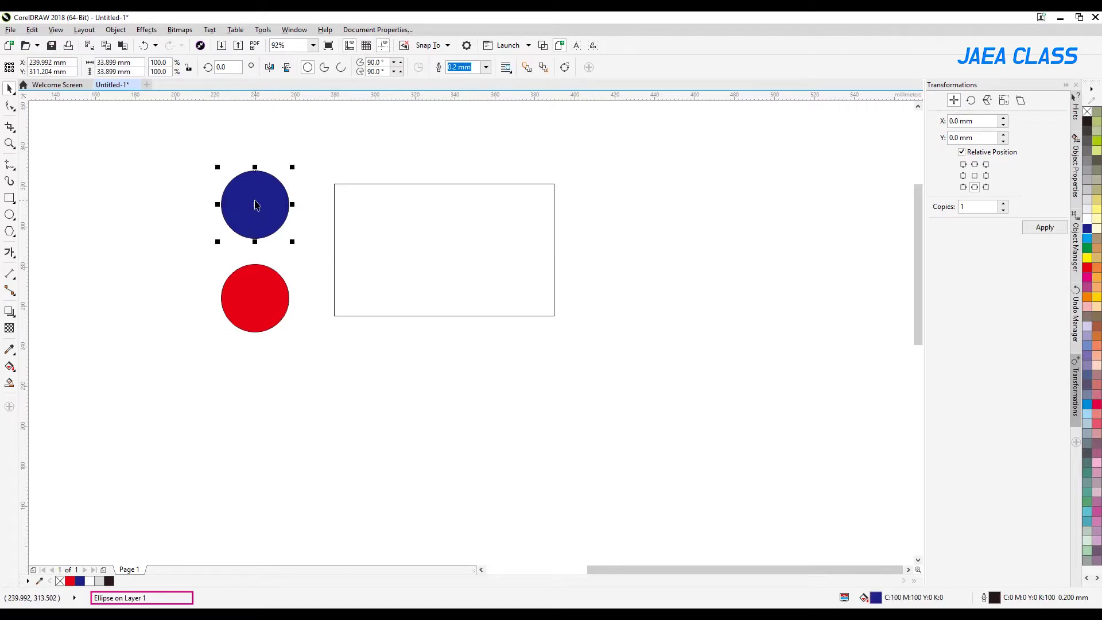
click(412, 251)
click(436, 251)
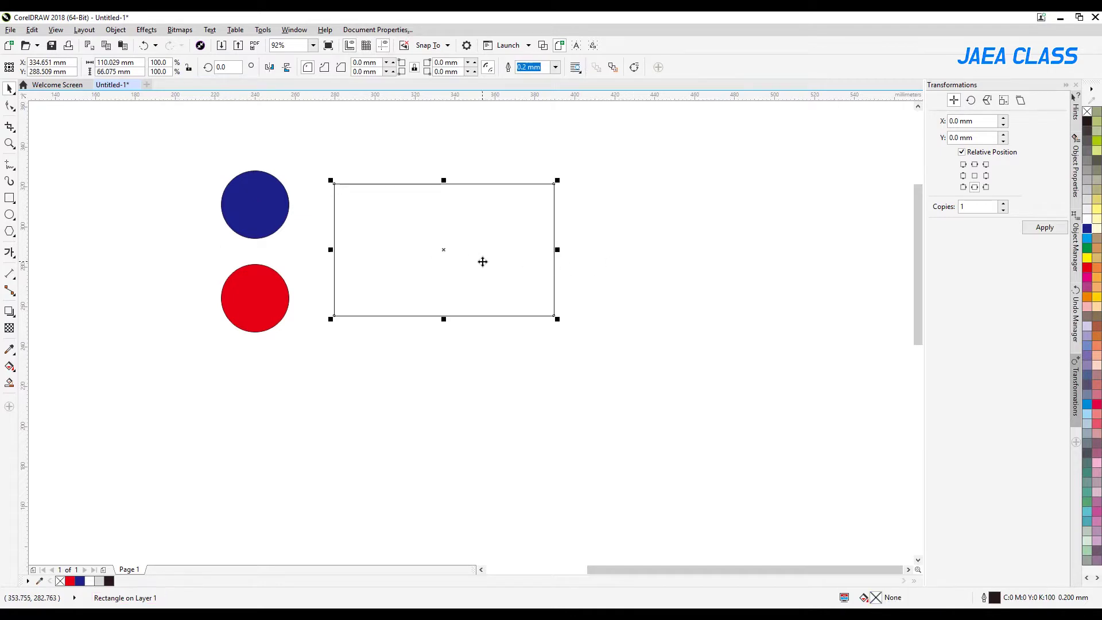
click(441, 329)
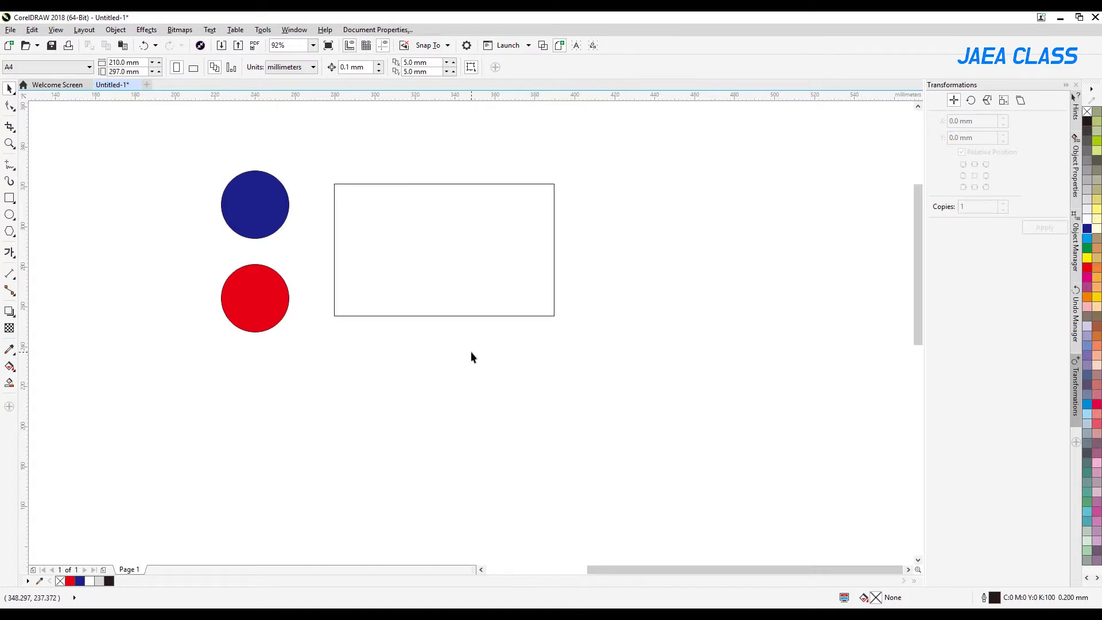
click(257, 284)
right_click(257, 282)
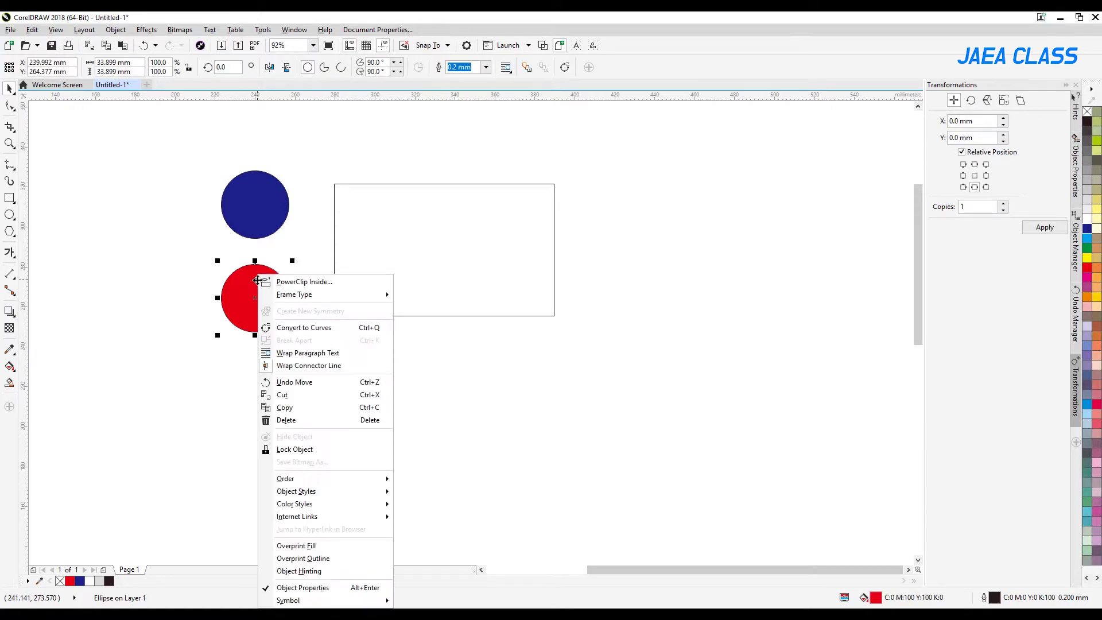
click(288, 282)
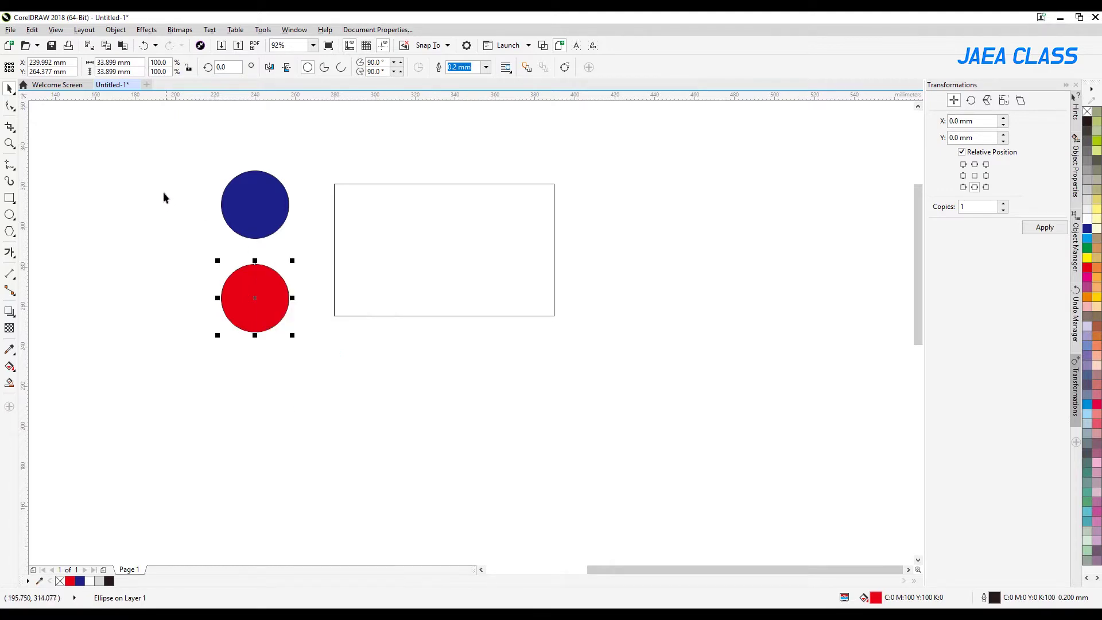
click(116, 30)
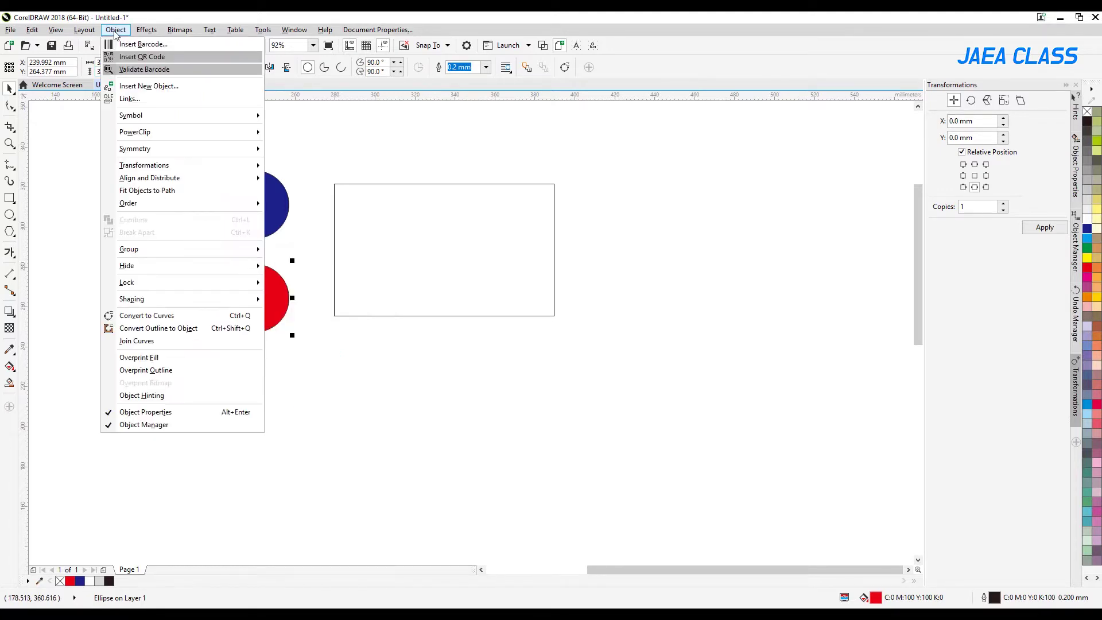
mouse_move(257, 133)
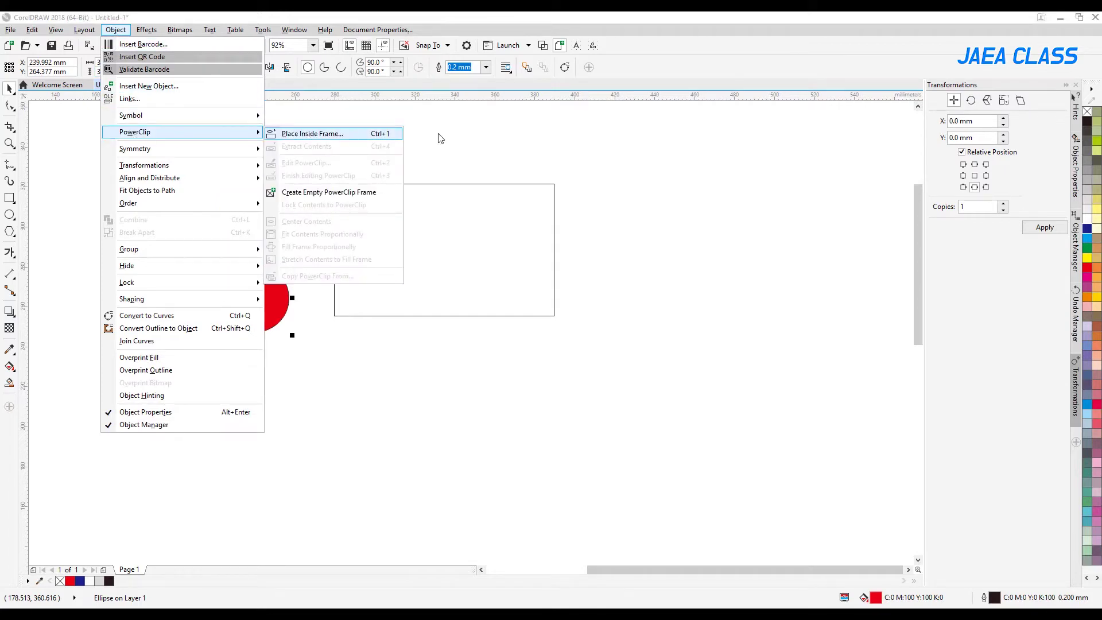
click(372, 137)
click(365, 363)
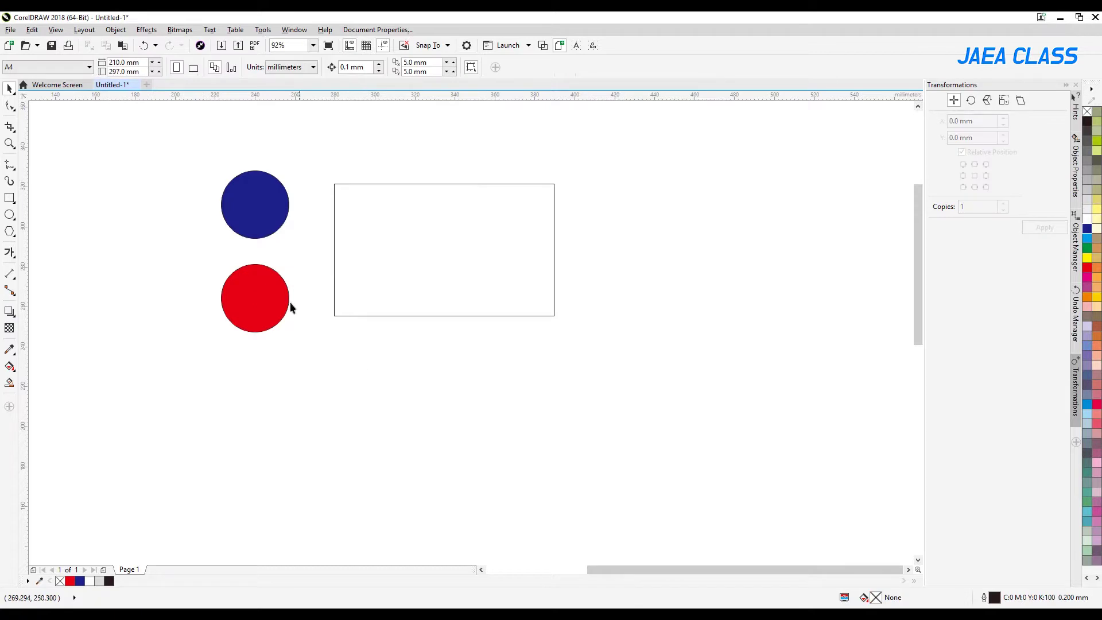
- PowerClip the red circle inside the empty rectangle
click(256, 294)
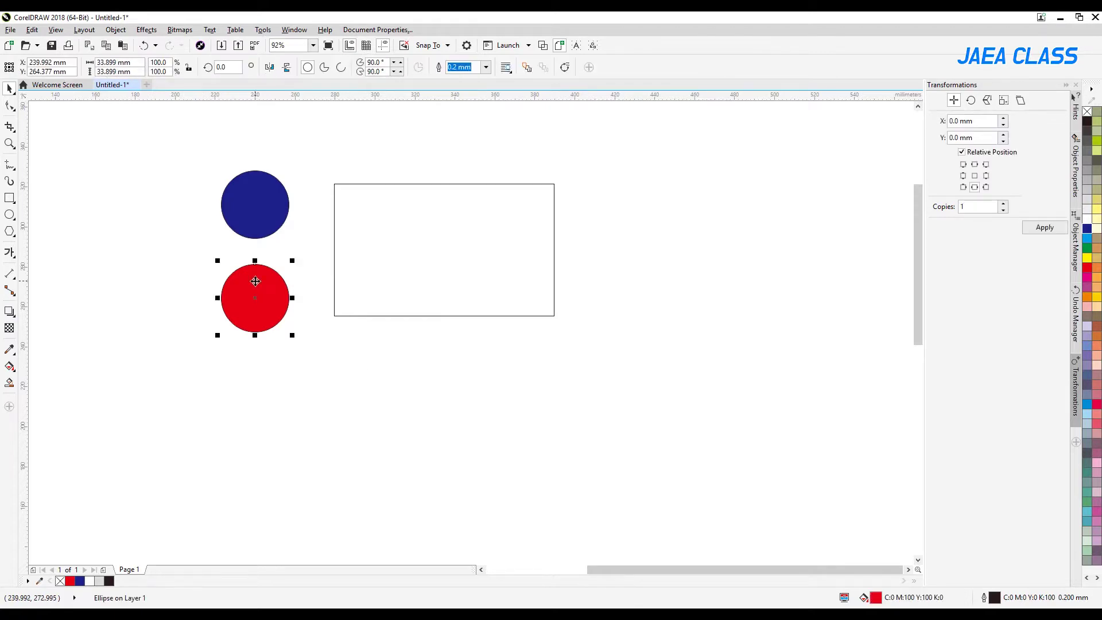
right_click(256, 281)
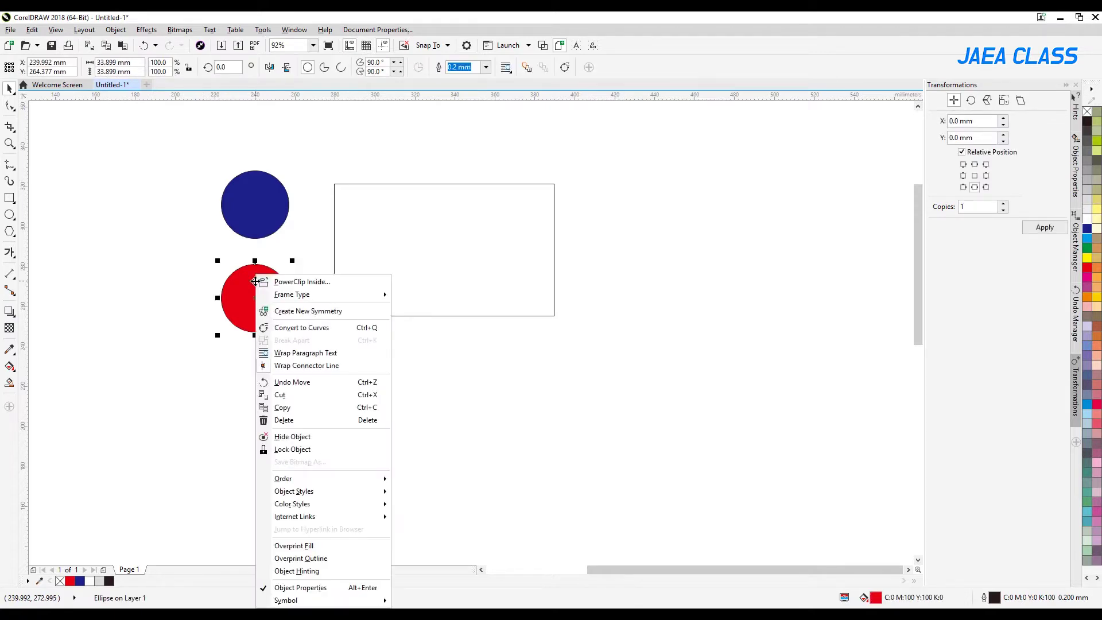
click(299, 284)
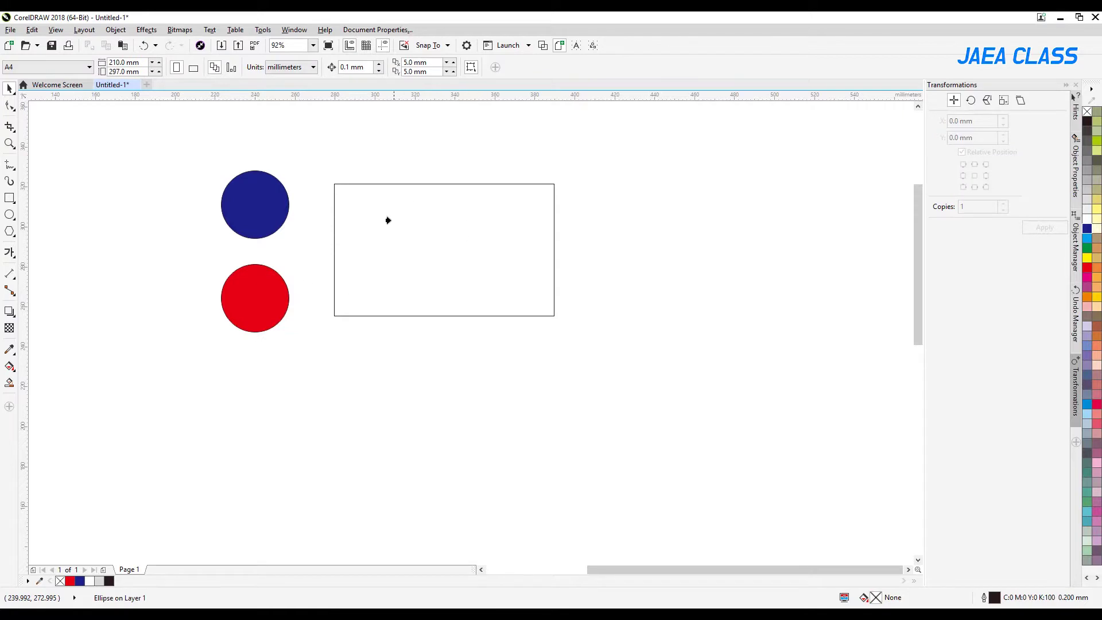
click(434, 247)
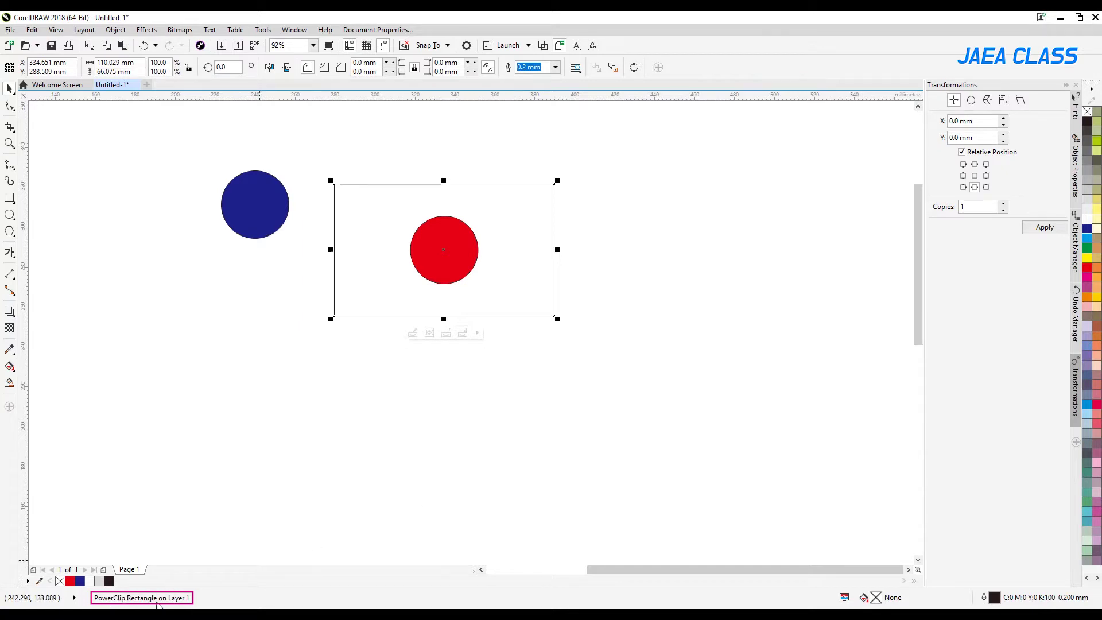
- Undo the PowerClip of the red circle and check the rectangle's object type
click(592, 404)
key(ctrl+z)
click(625, 324)
click(554, 275)
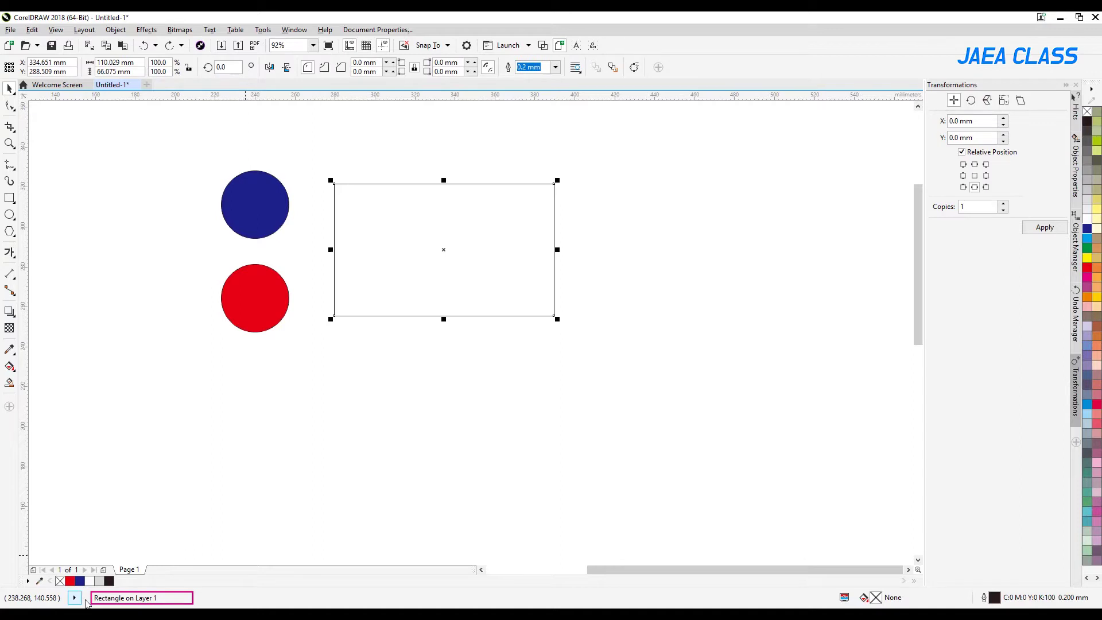
- PowerClip the red circle inside the rectangle again
click(437, 442)
click(273, 299)
right_click(268, 299)
click(287, 281)
click(418, 238)
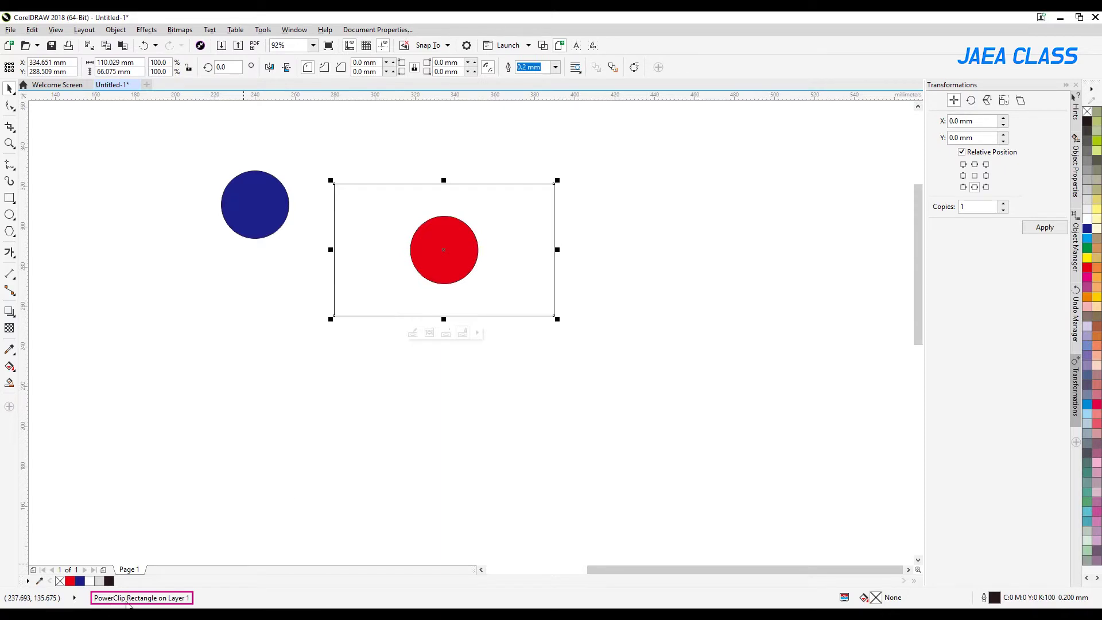
- Move the PowerClip rectangle with the red circle inside it away and then back
click(555, 422)
click(525, 301)
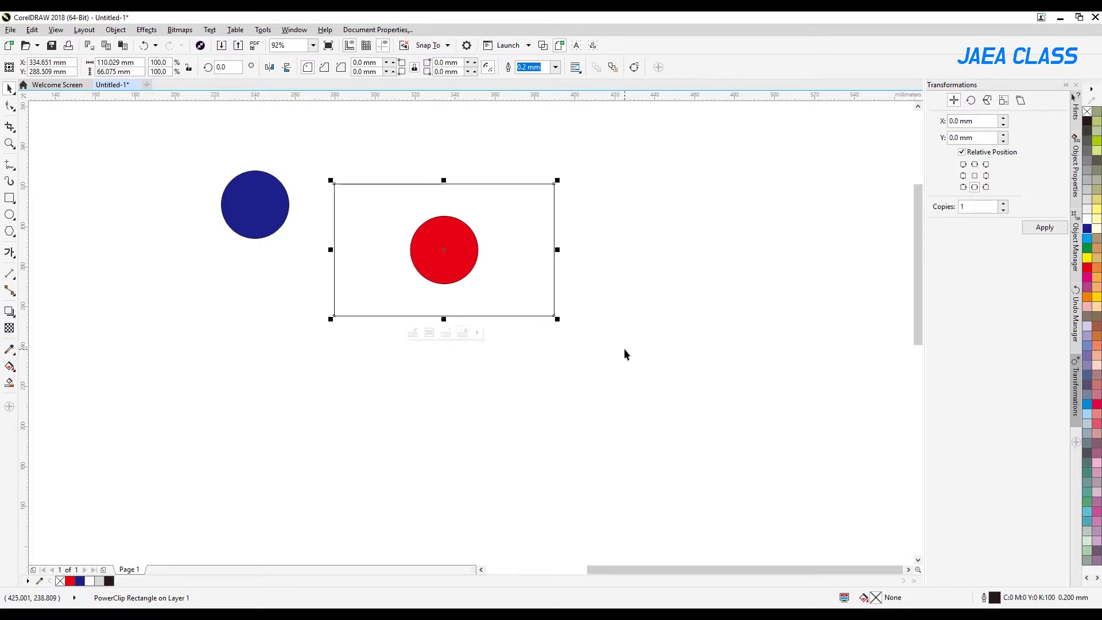
drag(425, 214, 609, 191)
drag(573, 229, 393, 211)
- Undo the rectangle moves and the PowerClip, and select the red circle outside the rectangle
key(ctrl+z)
key(ctrl+z)
key(ctrl+z)
key(Escape)
click(466, 274)
key(ctrl+z)
click(654, 249)
click(256, 297)
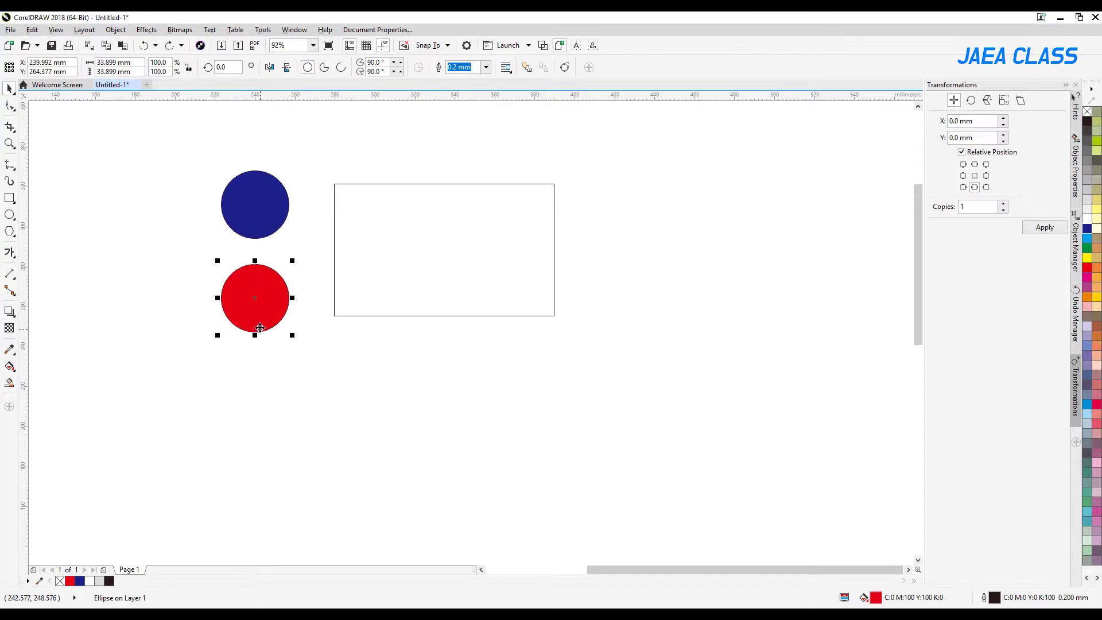
- Centre the rectangle at about X 357, Y 283 mm and move the red circle to overlap its lower-left corner at about X 296, Y 258 mm
drag(413, 237, 458, 247)
drag(241, 295, 354, 308)
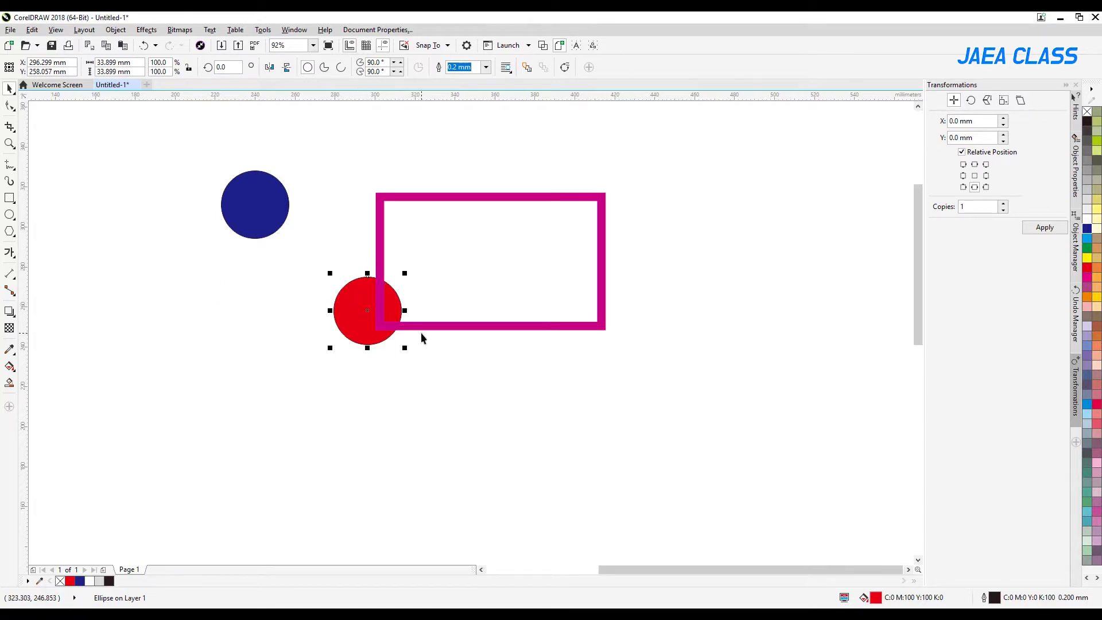
- PowerClip the partly overlapping red circle inside the rectangle
right_click(347, 288)
click(395, 282)
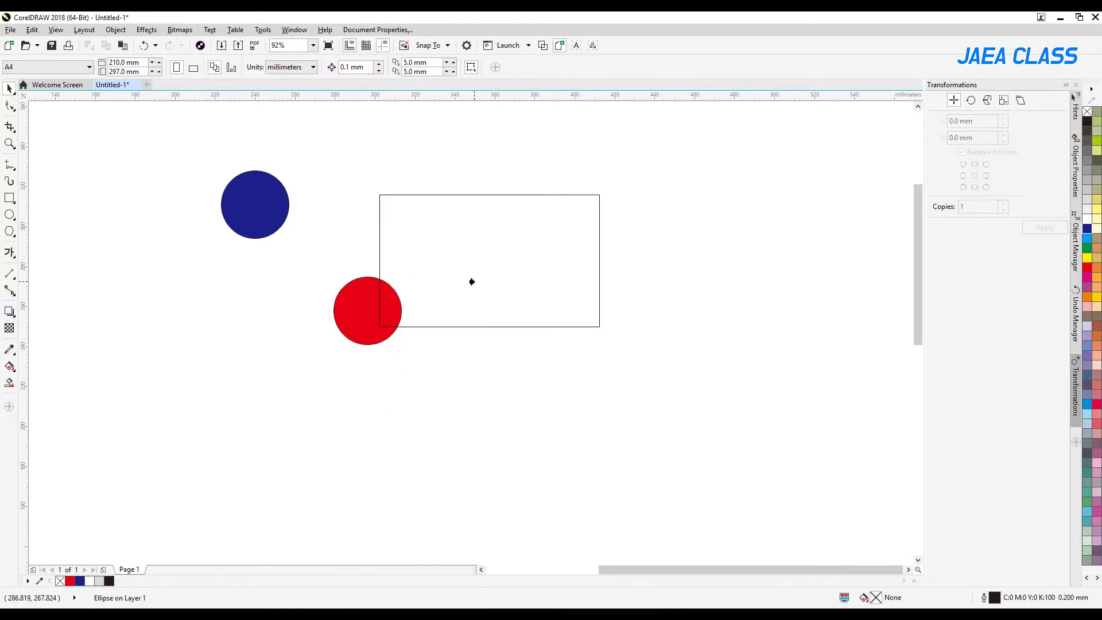
click(470, 280)
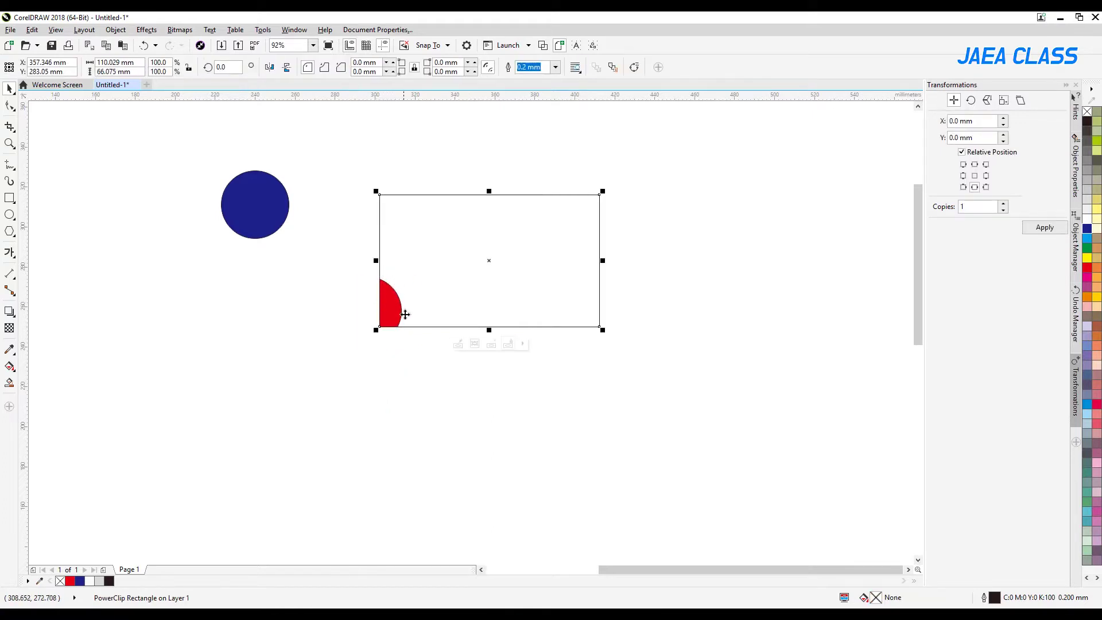
- Undo the PowerClip and move the red circle completely outside the rectangle, to about X 276, Y 249 mm
key(ctrl+z)
drag(362, 290, 321, 308)
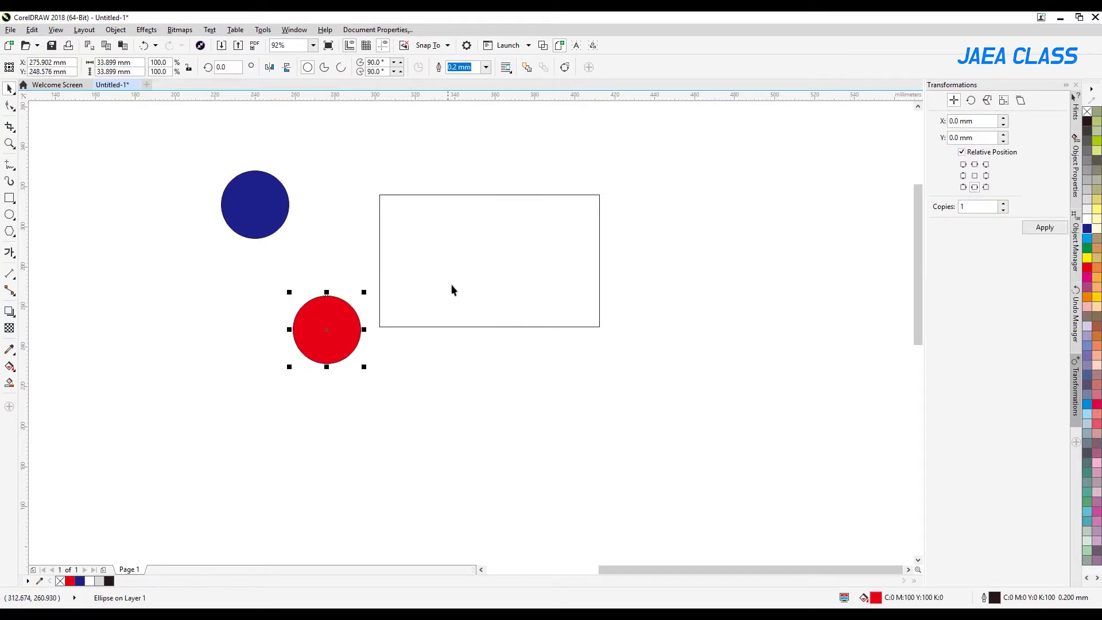
- PowerClip the fully separate red circle inside the rectangle
right_click(322, 314)
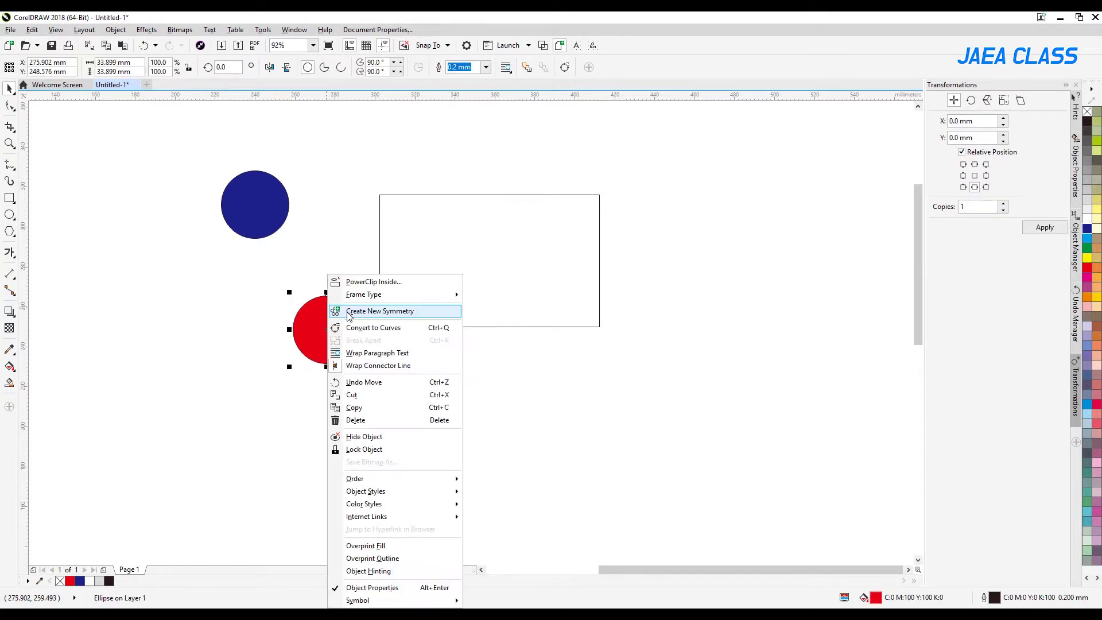
click(367, 278)
click(462, 269)
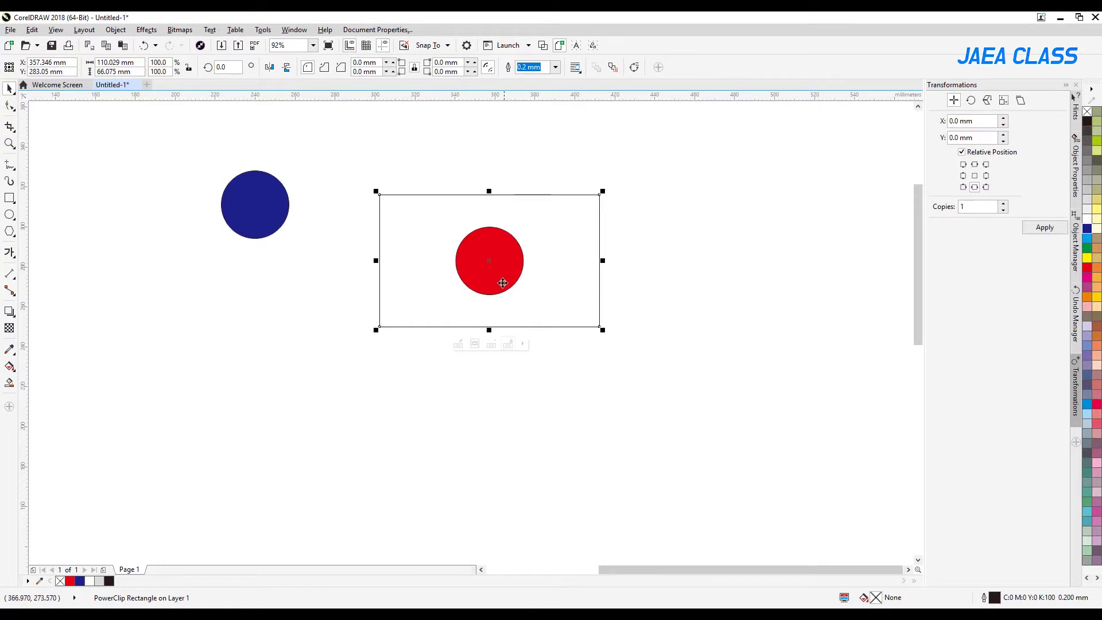
- Undo the PowerClip, move the red circle to about X 282, Y 257 mm beside the rectangle, and deselect it
key(ctrl+z)
mouse_move(338, 315)
mouse_down()
mouse_move(431, 258)
mouse_move(396, 263)
mouse_move(351, 304)
mouse_up()
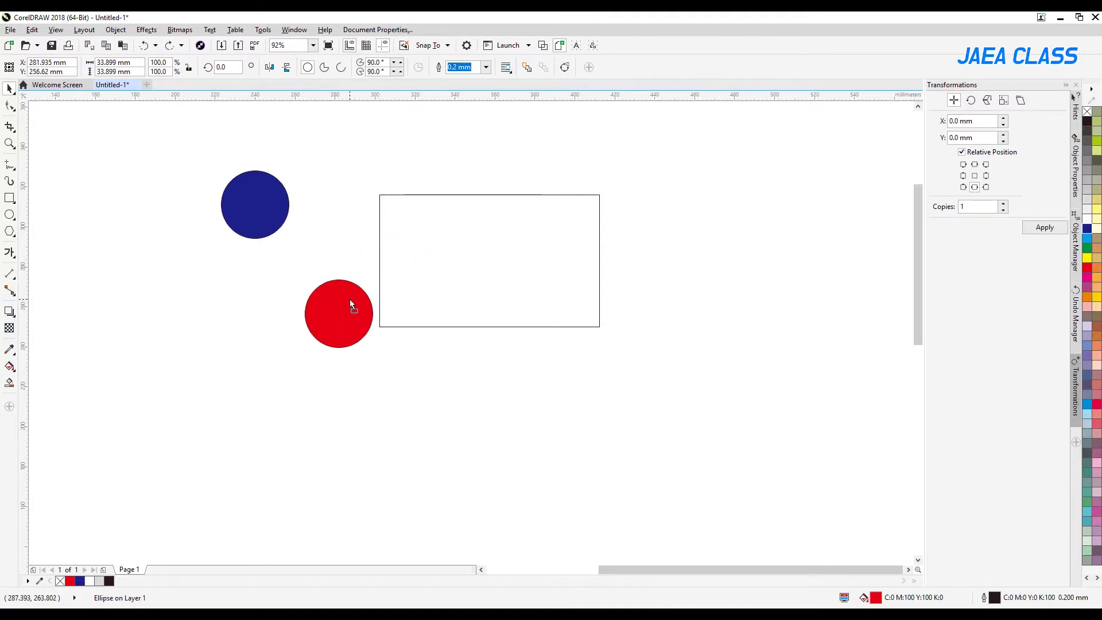
click(459, 143)
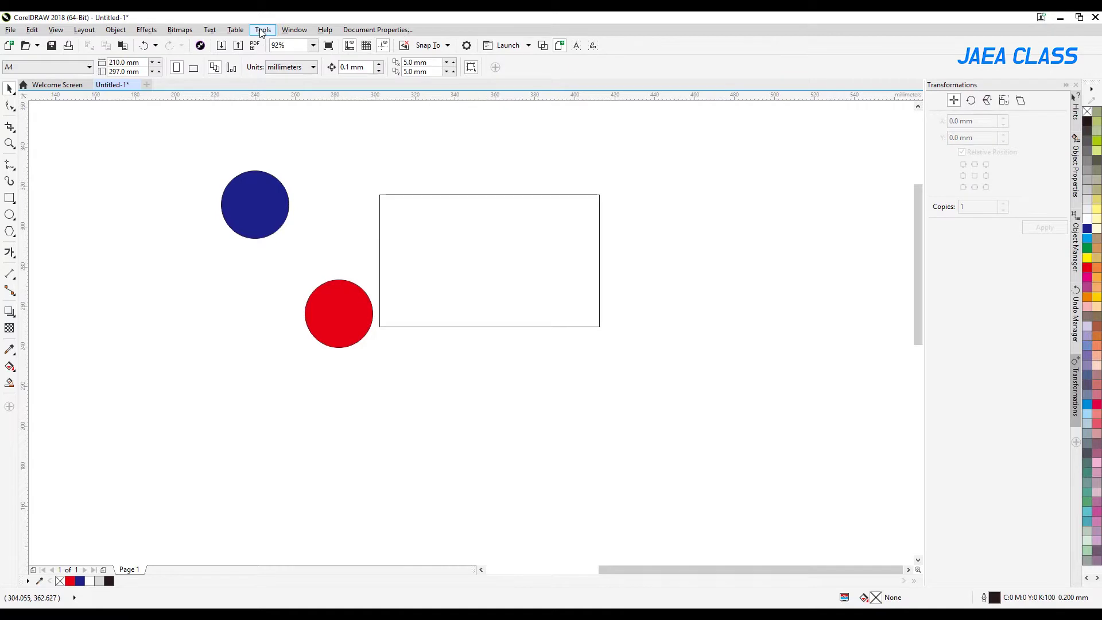
- Enable "Show lines in empty PowerClip frames" with "Always (including print and export)" in the workspace's PowerClip Frame options
click(261, 31)
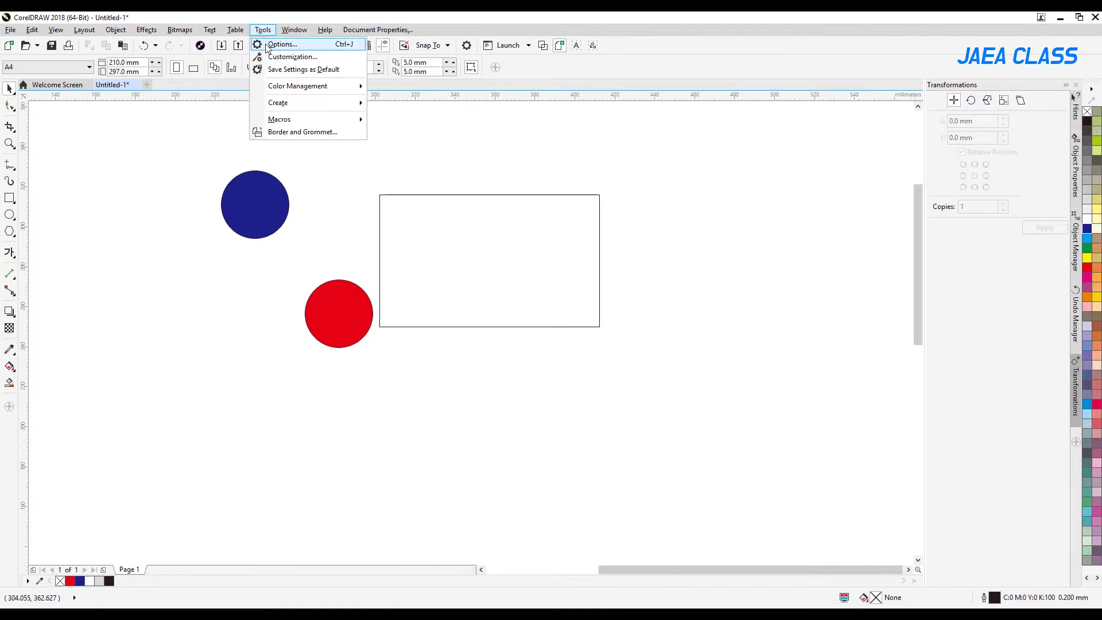
click(281, 44)
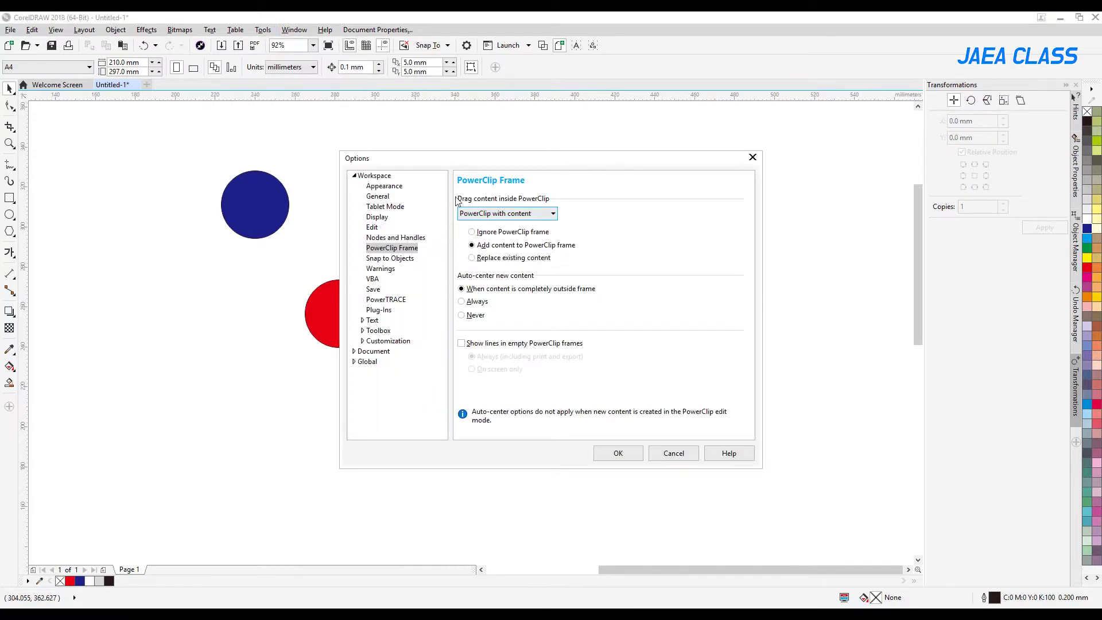
click(373, 176)
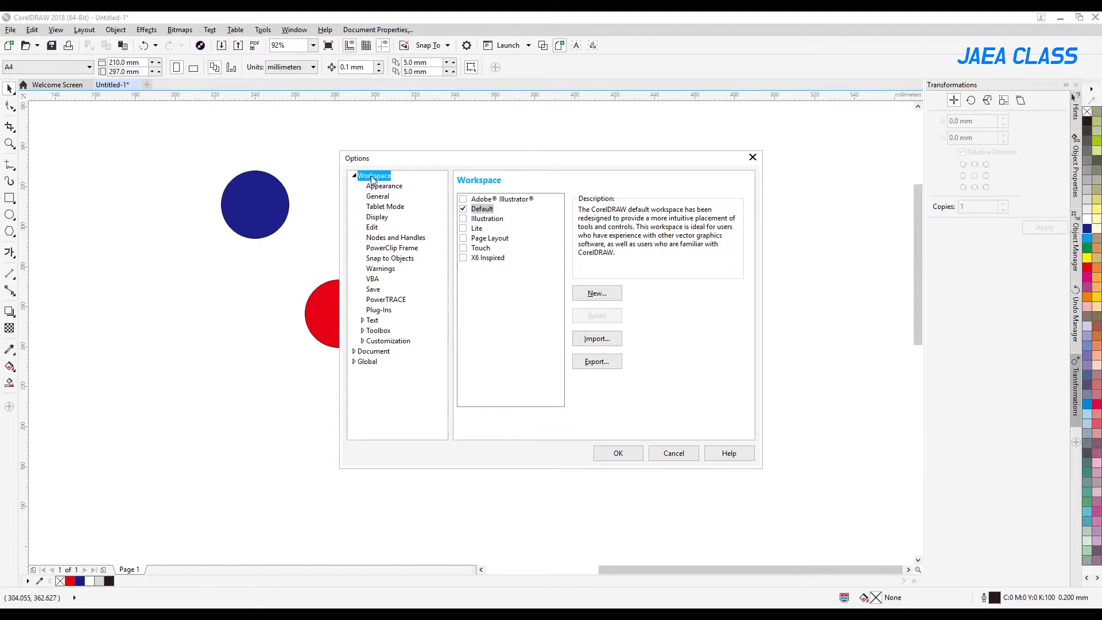
click(376, 251)
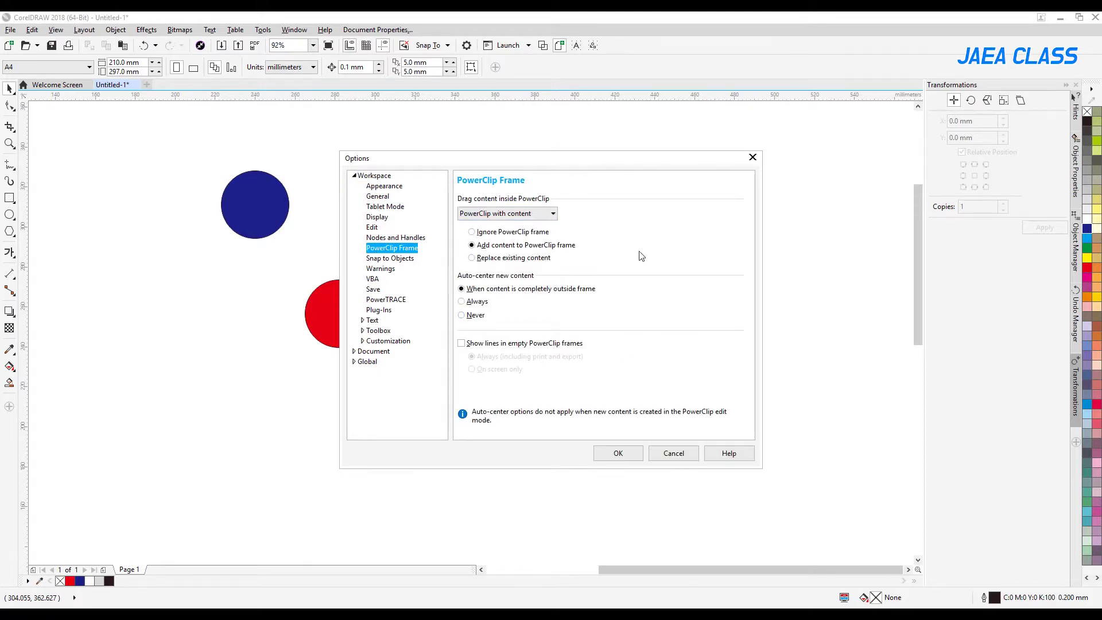
click(520, 344)
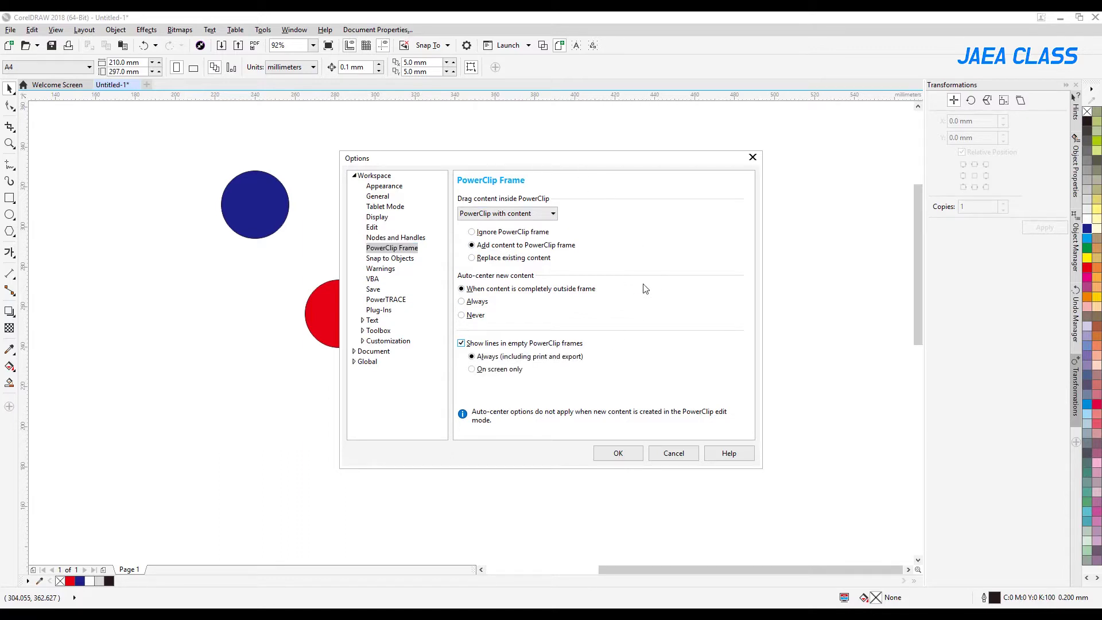
click(616, 453)
- Paste the captured image of the PowerClip Frame options into the document and move it to about X 515, Y 259 mm
key(ctrl+v)
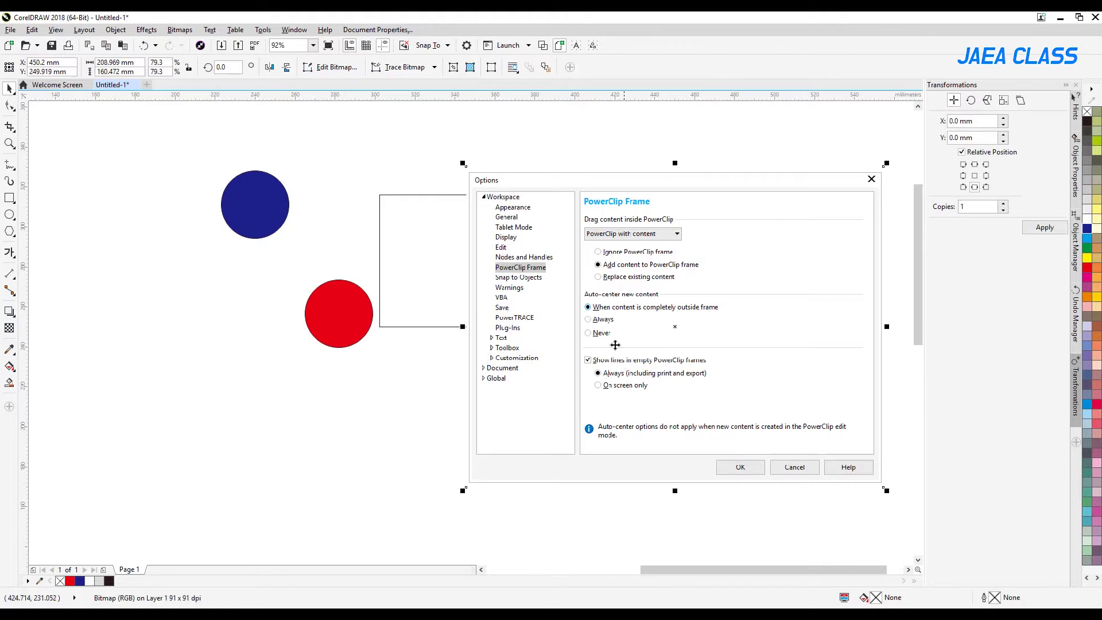
drag(528, 241, 652, 228)
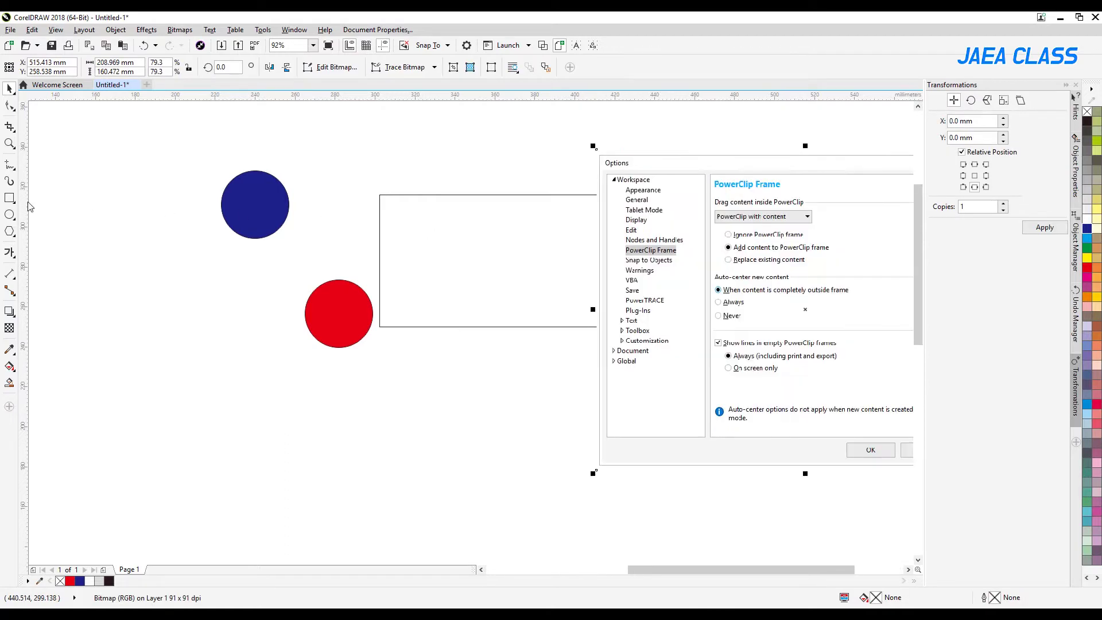
- Move the pasted PowerClip Frame options image to about X 518, Y 258 mm, clear of the rectangle, and deselect it
click(10, 143)
right_click(317, 221)
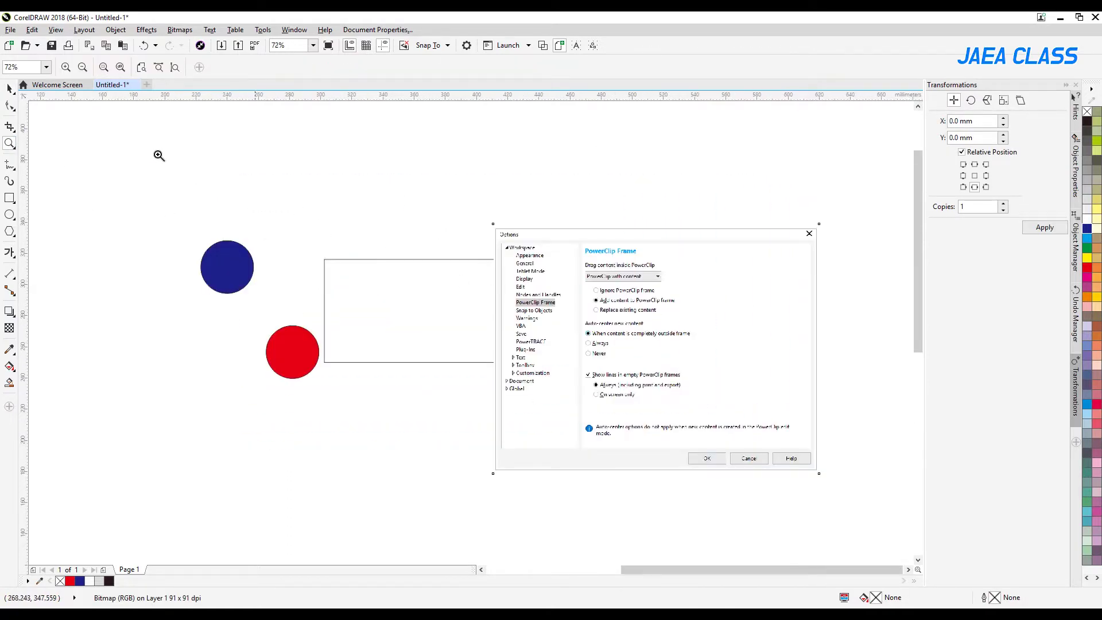
drag(178, 220, 826, 509)
click(9, 89)
drag(508, 232, 548, 233)
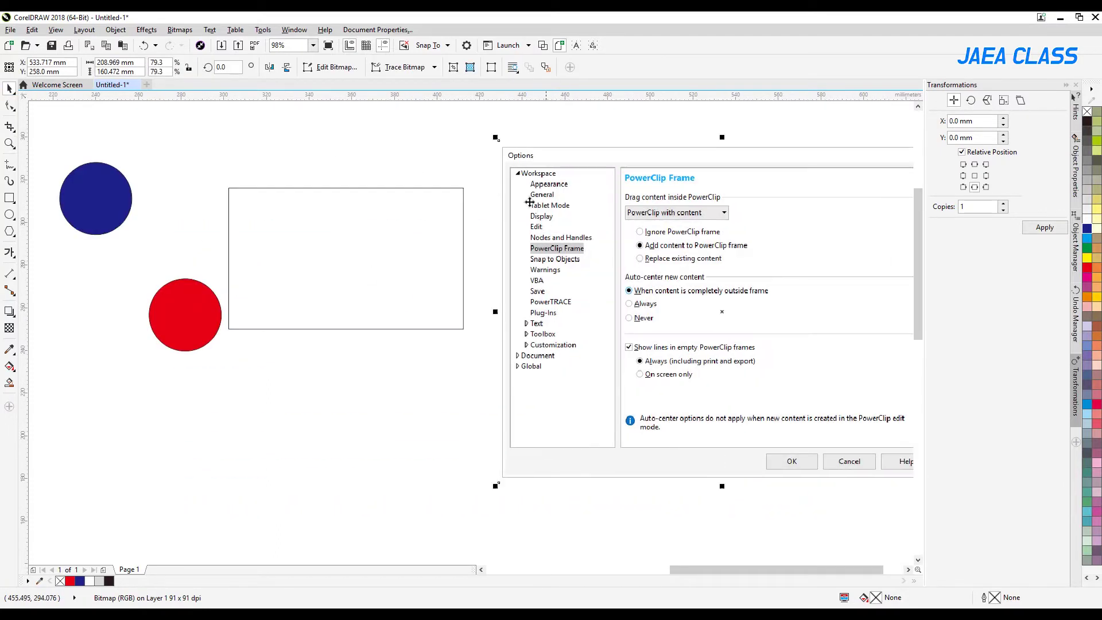
click(459, 150)
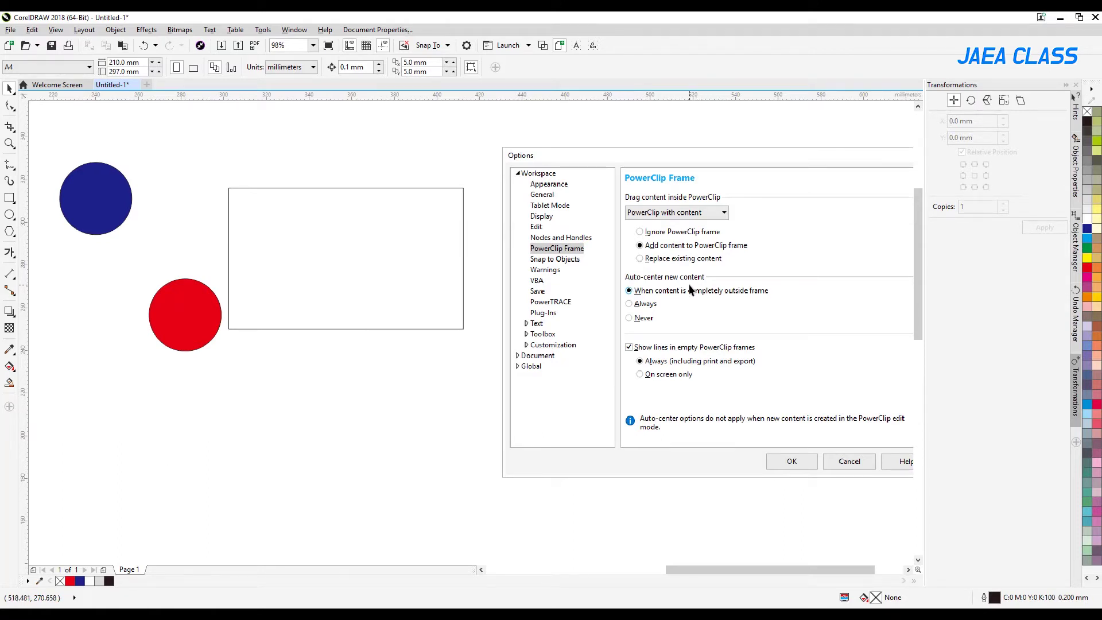
drag(691, 290, 672, 289)
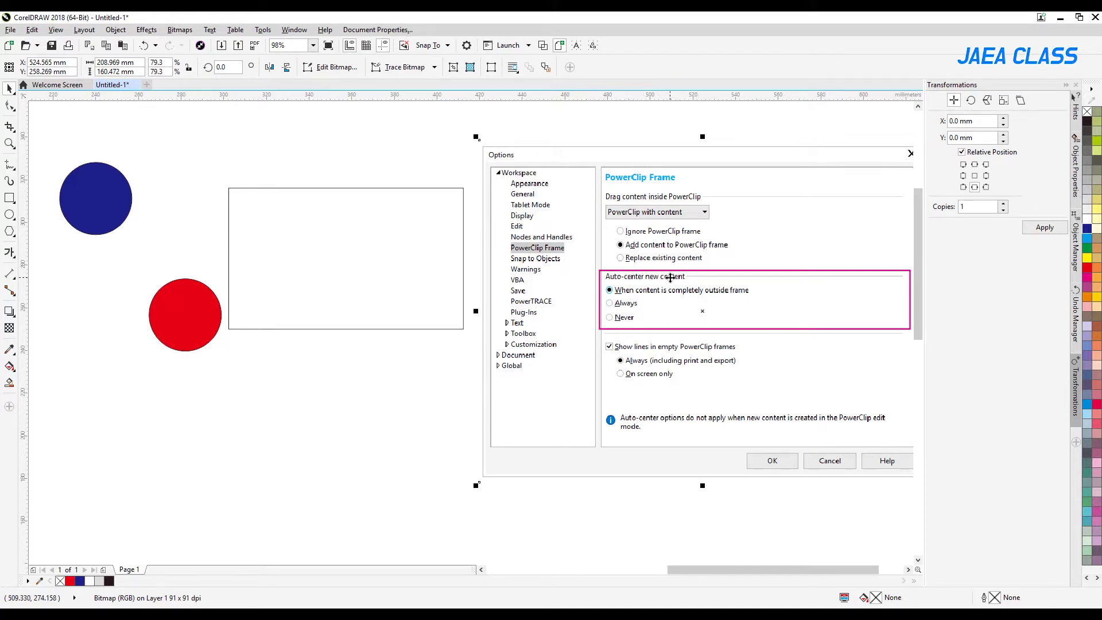
click(222, 350)
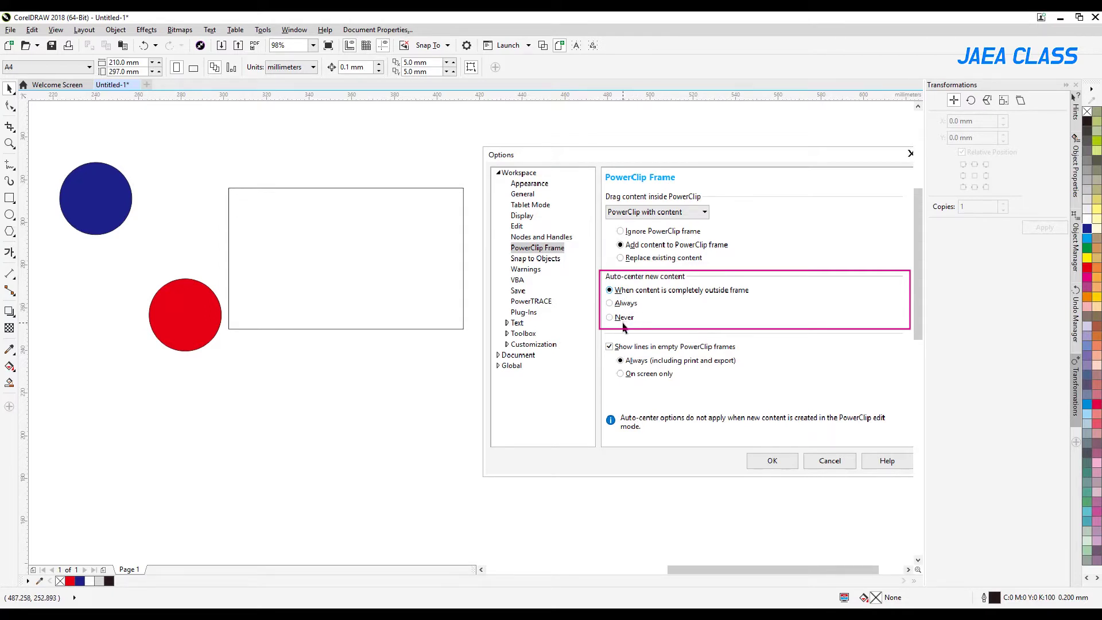
drag(721, 327, 707, 327)
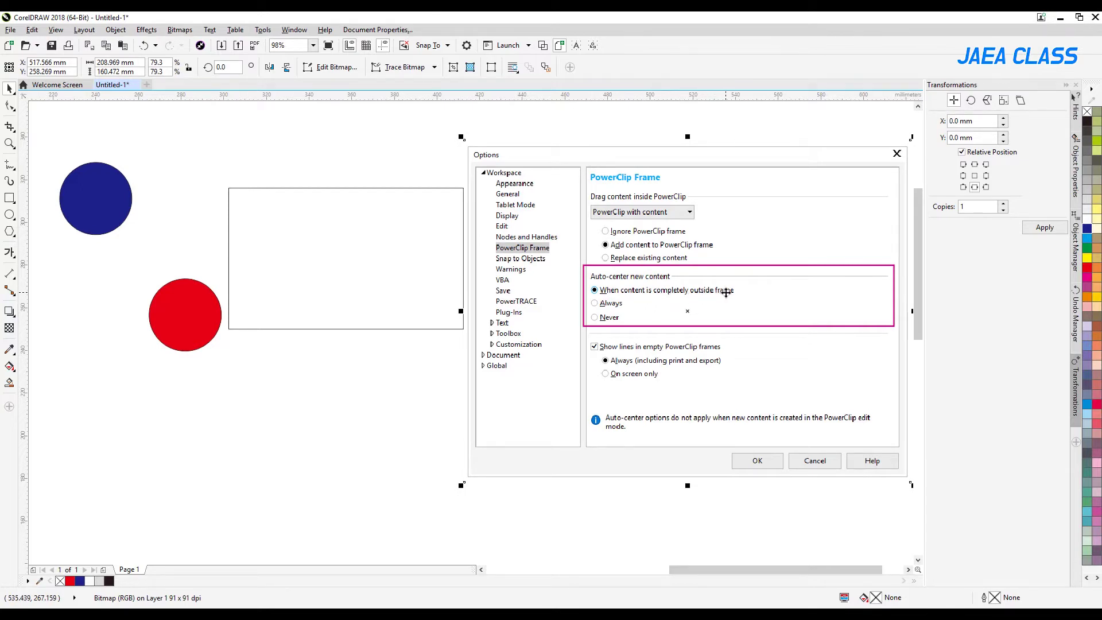
key(Escape)
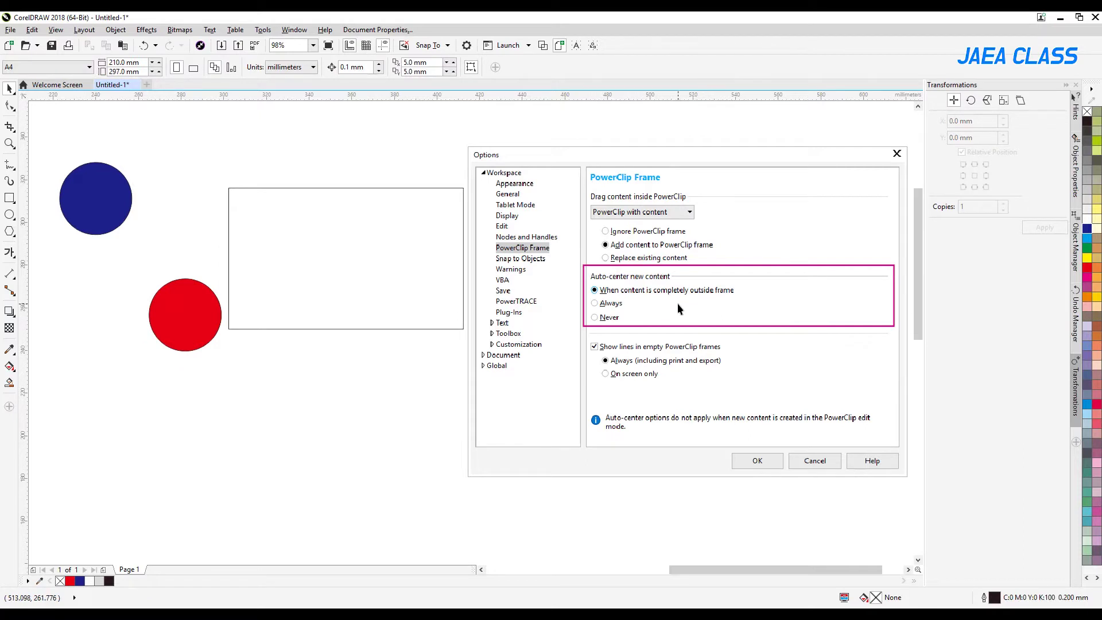
- Move the red circle to about X 346, Y 229 mm, fully outside and just below the rectangle
click(291, 231)
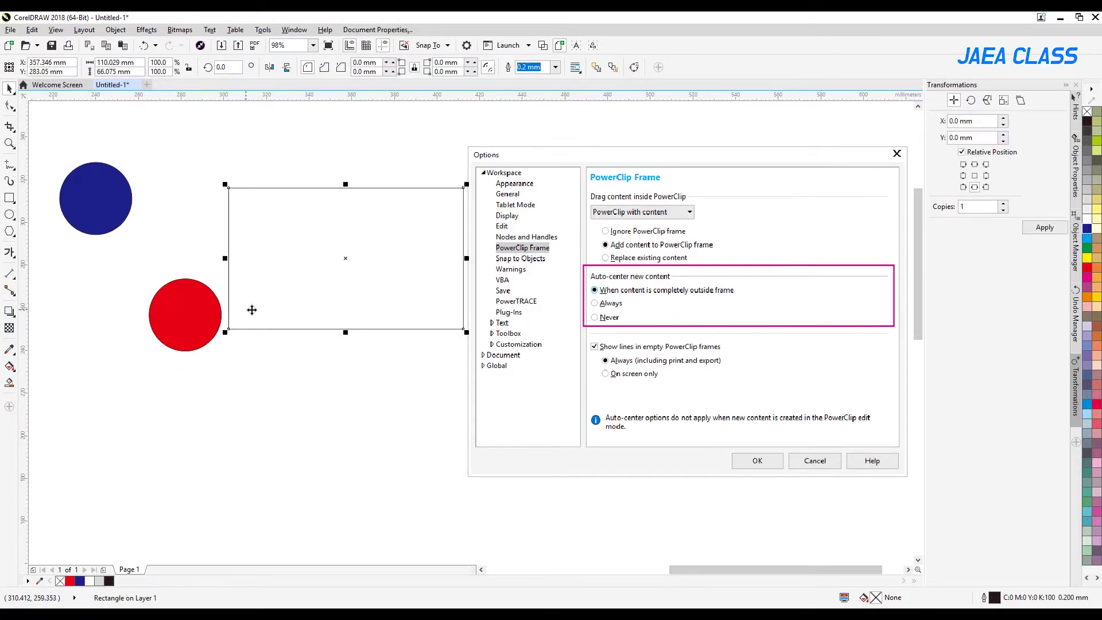
mouse_move(192, 308)
mouse_down()
mouse_move(212, 297)
mouse_move(192, 287)
mouse_up()
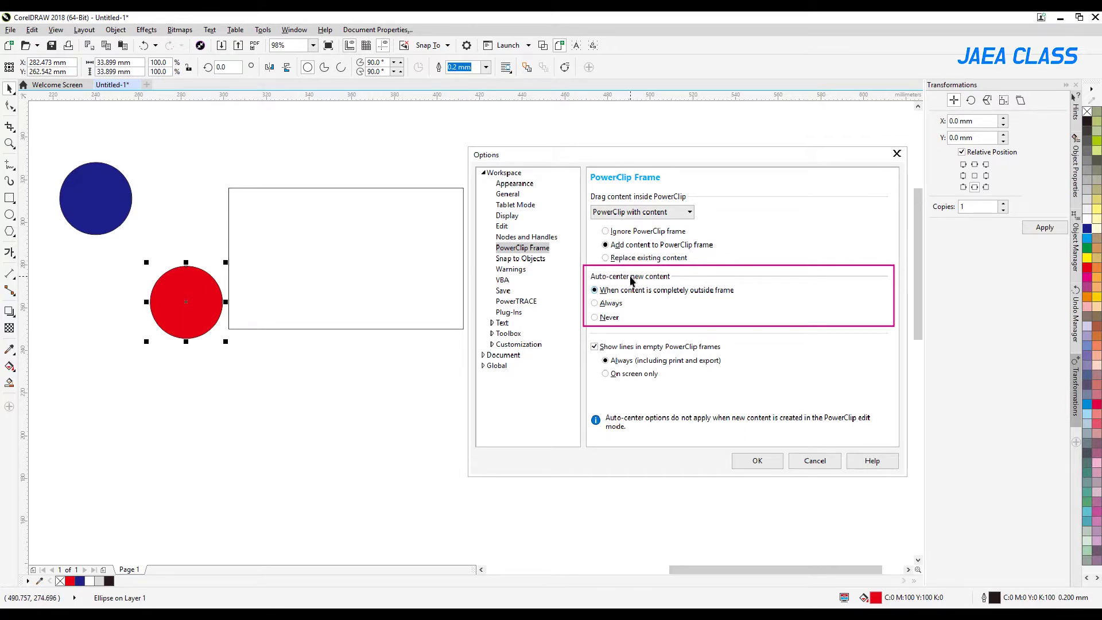
drag(199, 299, 223, 307)
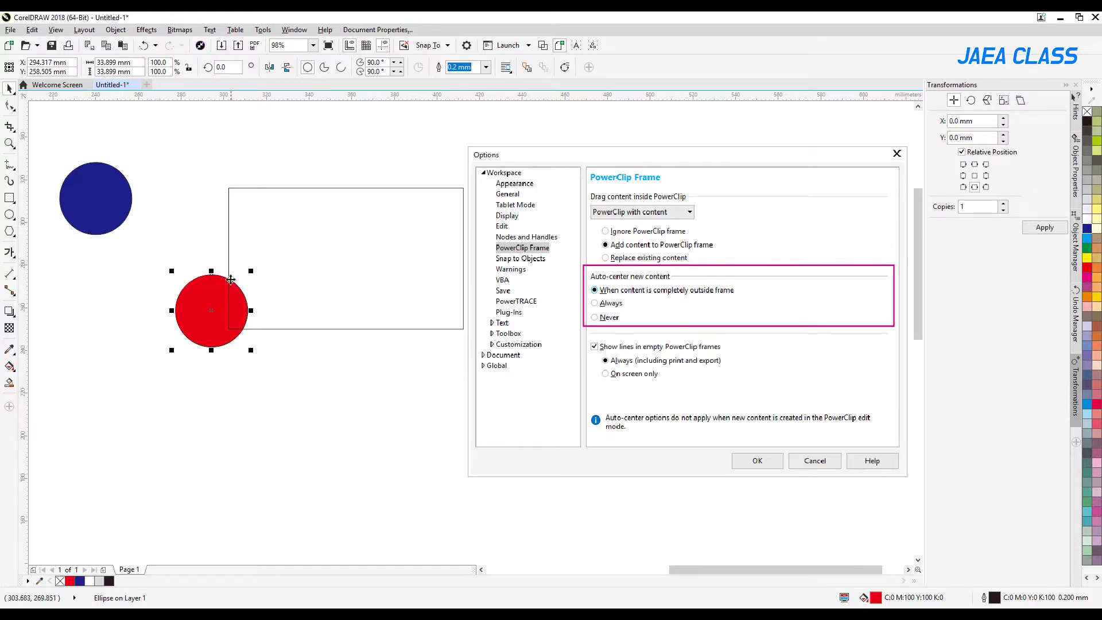
mouse_move(211, 296)
mouse_down()
mouse_move(173, 298)
mouse_move(202, 301)
mouse_up()
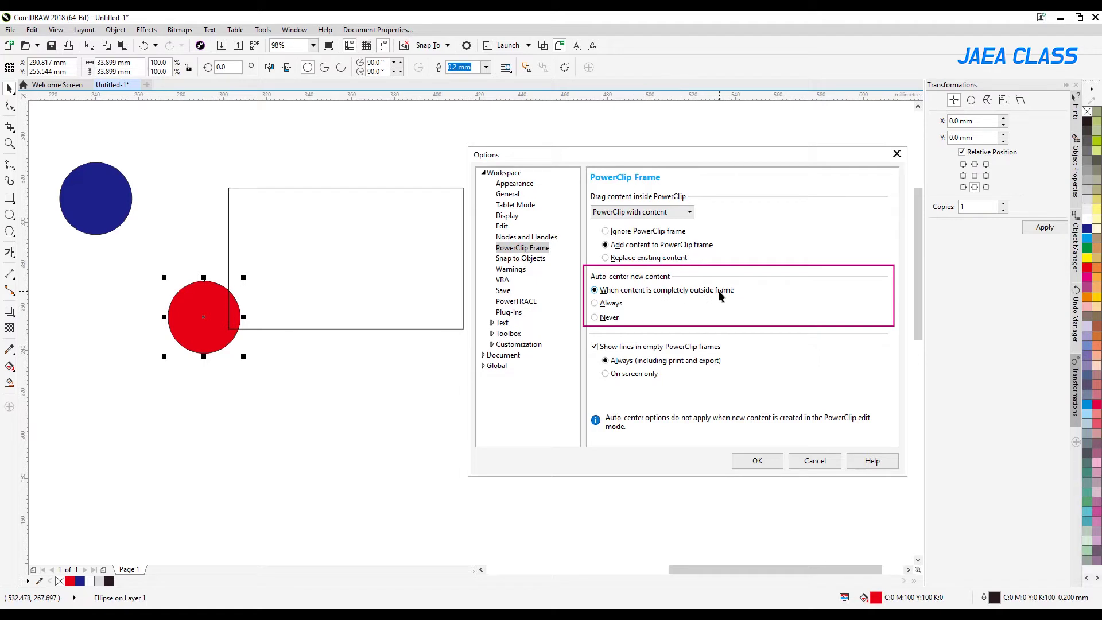
drag(220, 299, 196, 297)
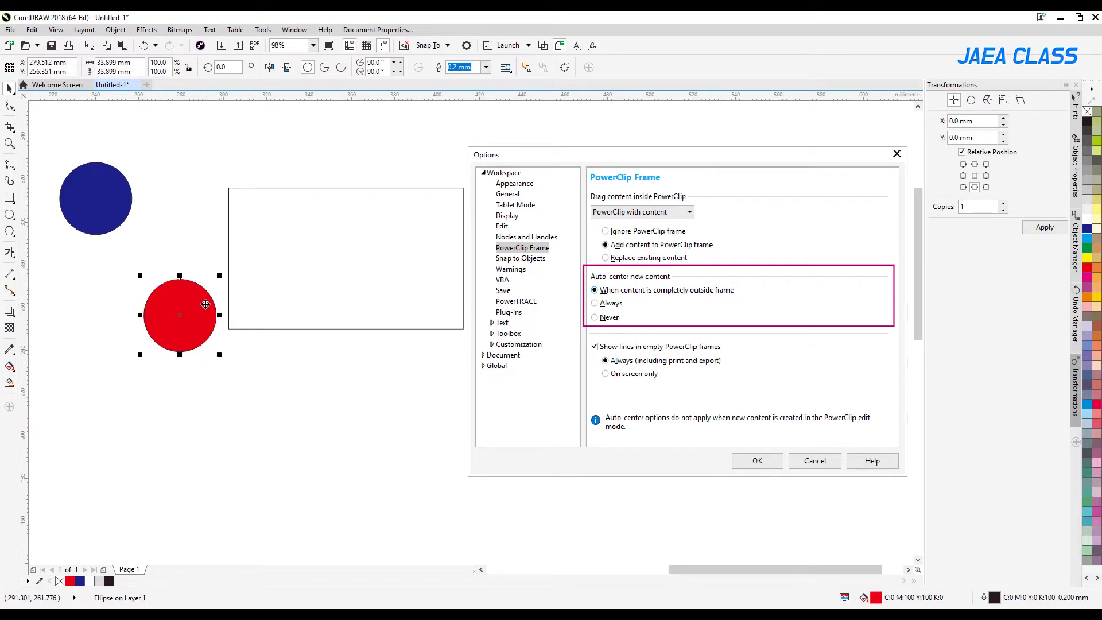
drag(189, 304, 330, 391)
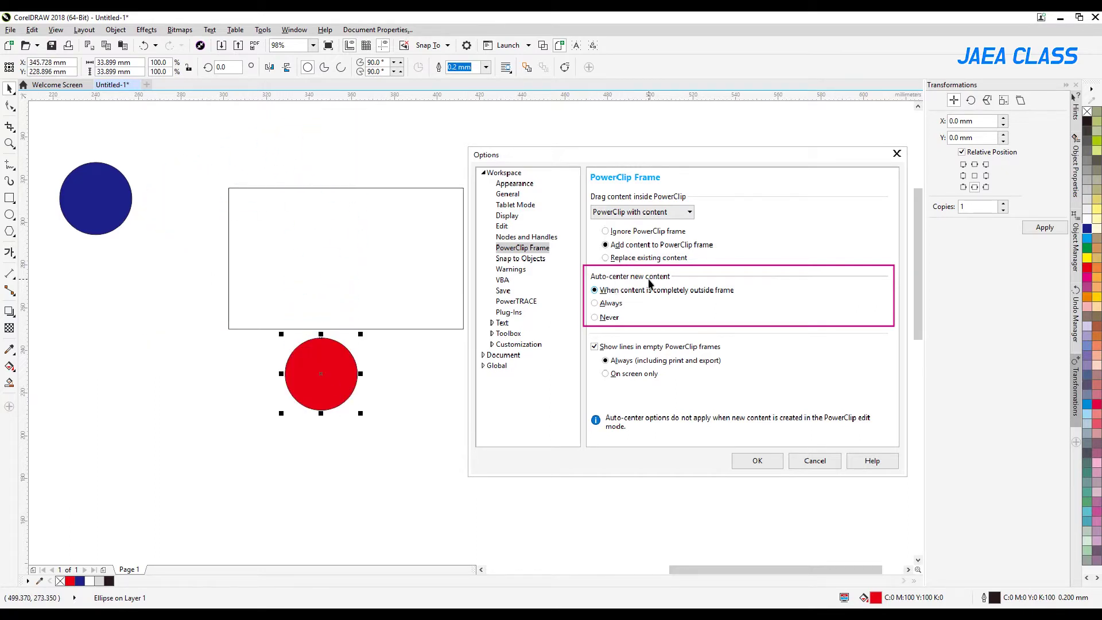
- PowerClip the red circle from below the frame inside the rectangle, undo the PowerClip, and clear the selection
right_click(319, 244)
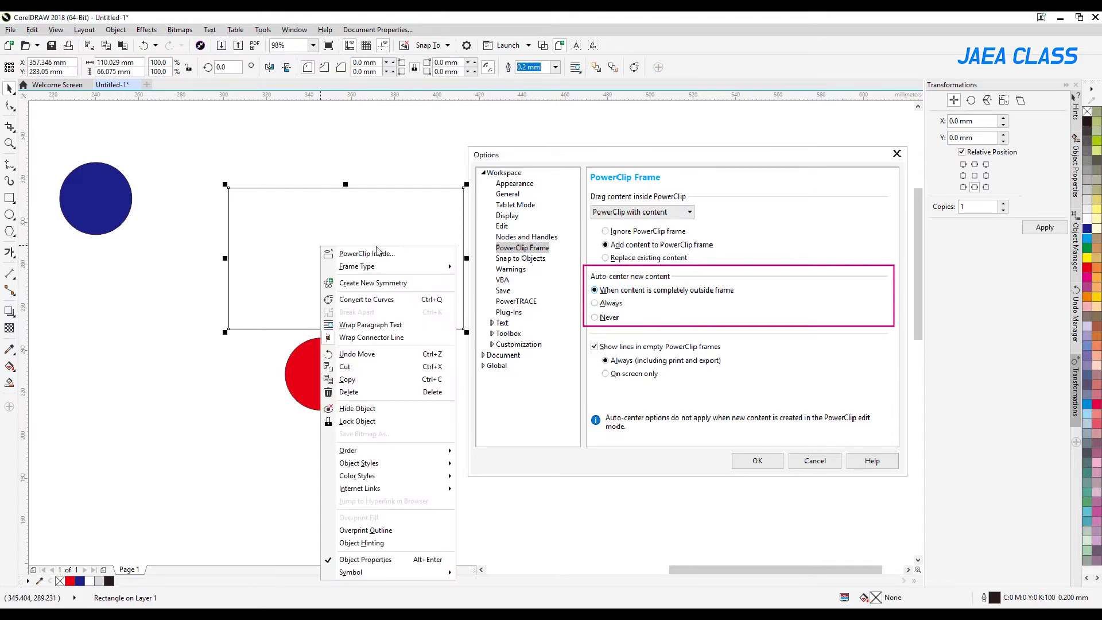
click(373, 256)
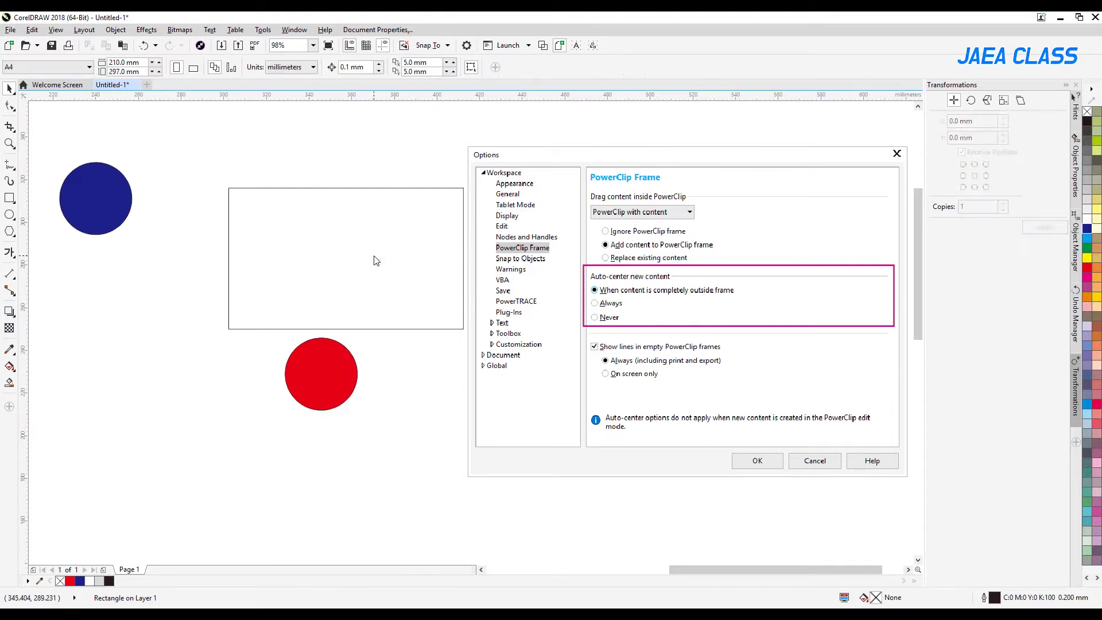
click(321, 359)
right_click(322, 359)
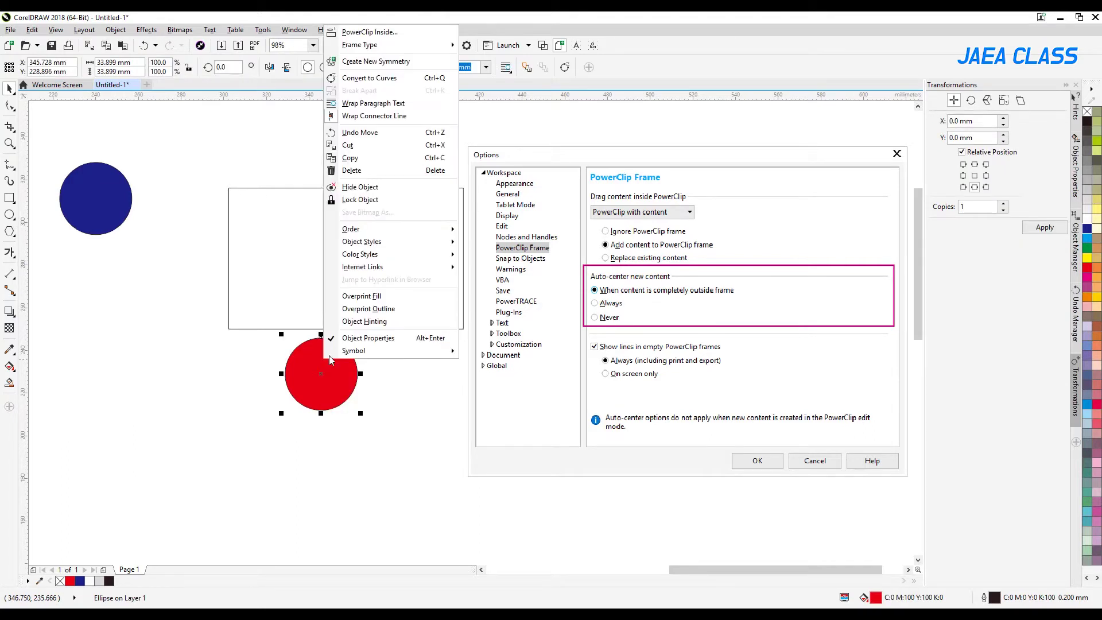
click(369, 32)
click(323, 220)
key(ctrl+z)
click(410, 392)
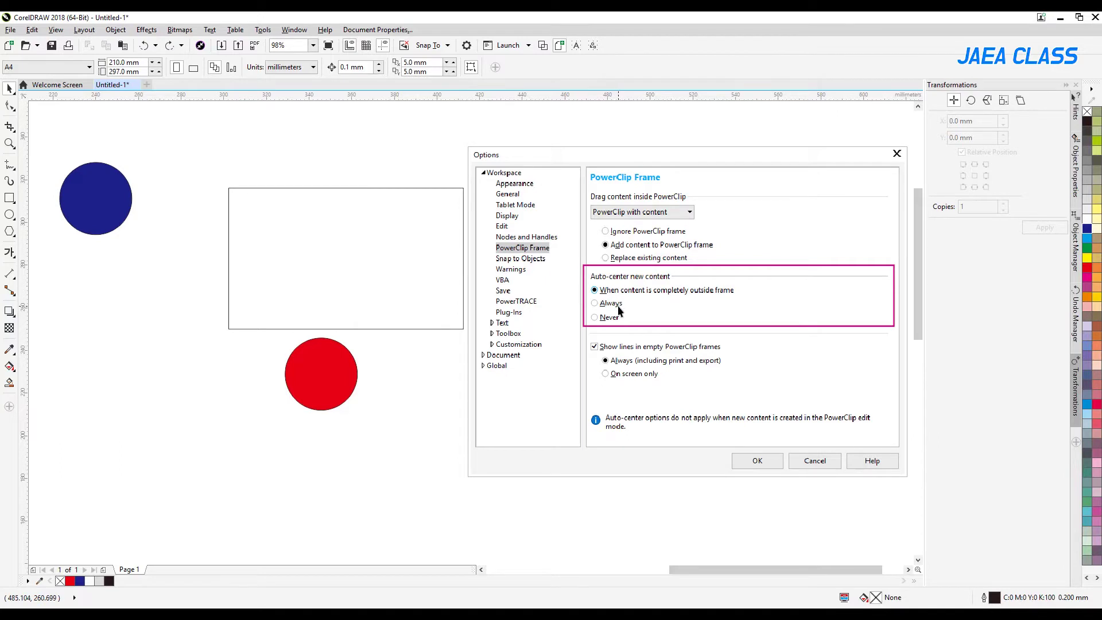
- Move the red circle to about X 321, Y 229 mm below the rectangle and open the program options
drag(321, 366, 192, 346)
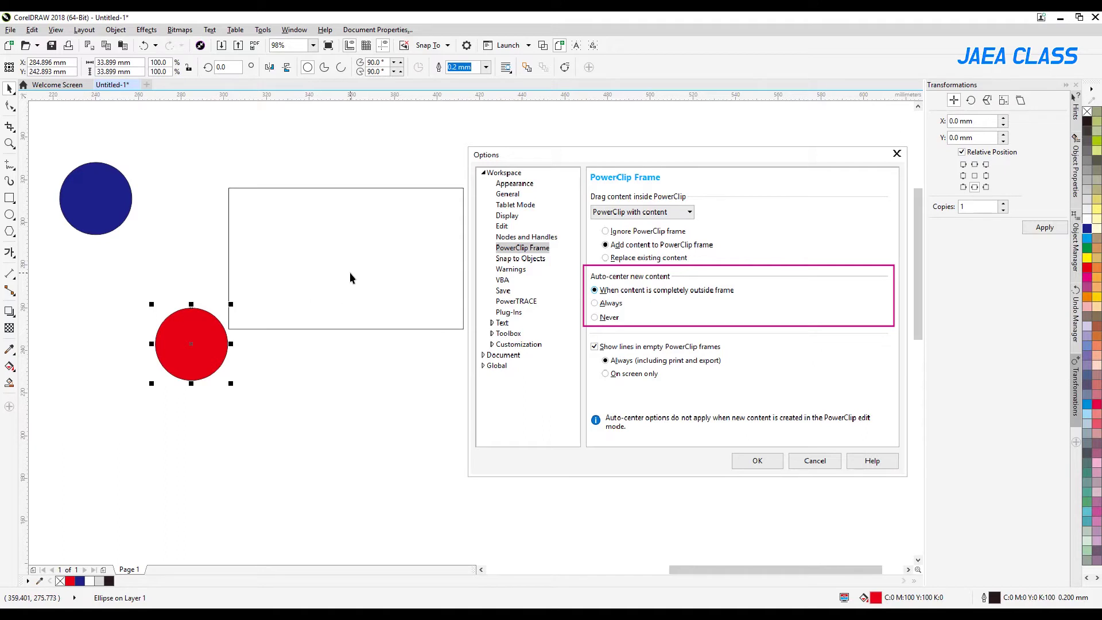
drag(210, 324, 192, 300)
key(ctrl+z)
drag(227, 358, 328, 170)
drag(282, 252, 280, 352)
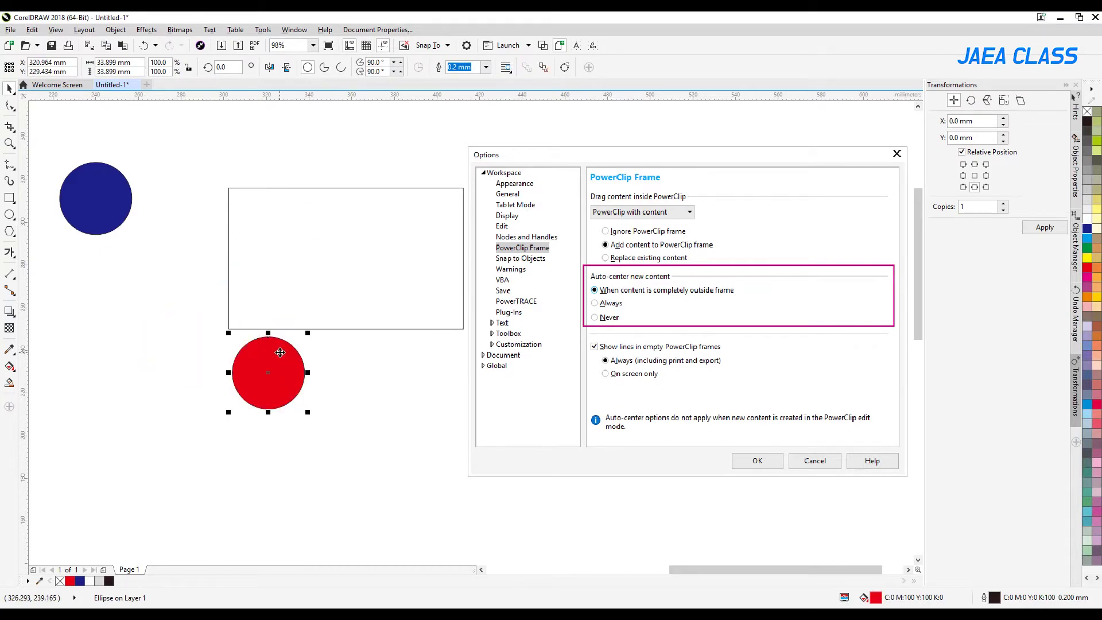
click(265, 32)
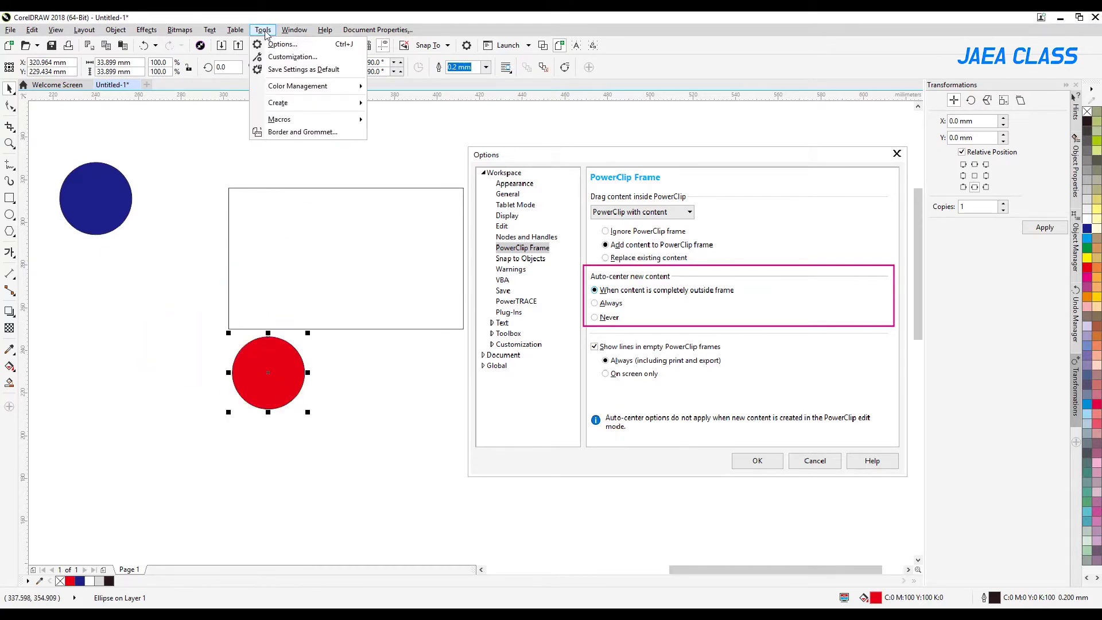
click(273, 44)
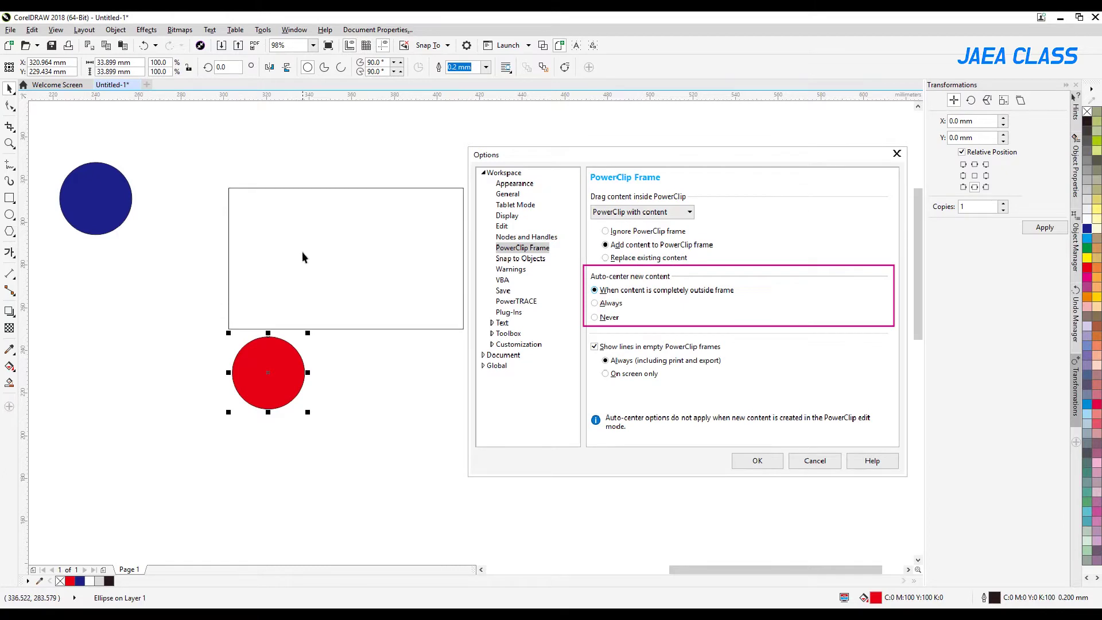
- PowerClip the red circle inside the rectangle while it lies completely outside the frame, and undo the PowerClip
right_click(268, 346)
click(328, 281)
click(331, 258)
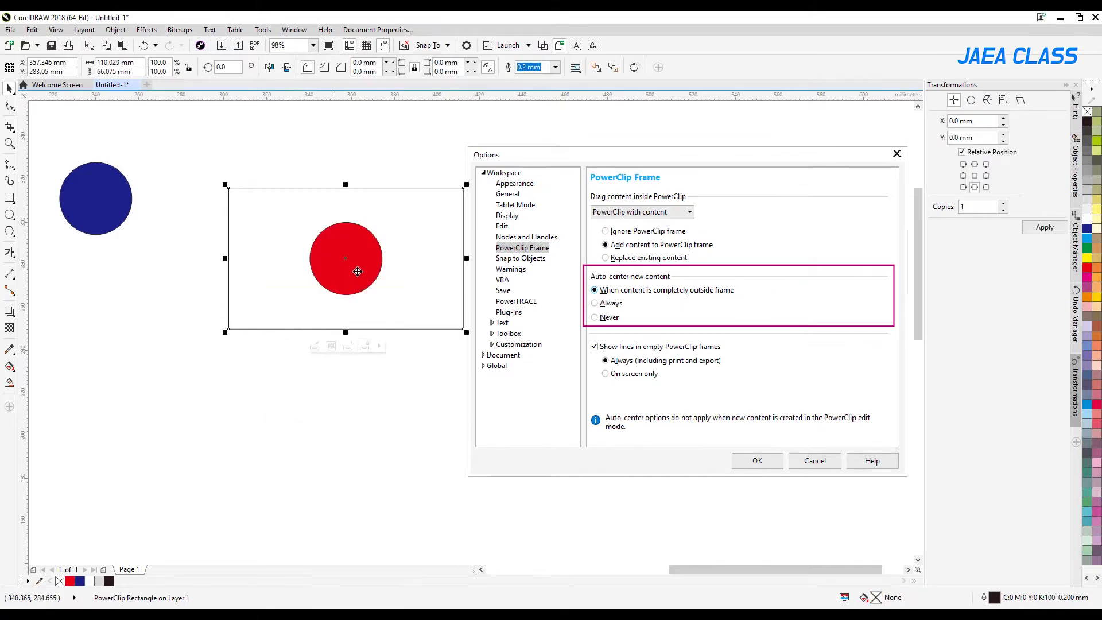
key(ctrl+z)
click(178, 323)
- Move the red circle over the rectangle's lower edge at about X 320, Y 243 mm, PowerClip it inside, and undo the PowerClip
drag(289, 370, 287, 339)
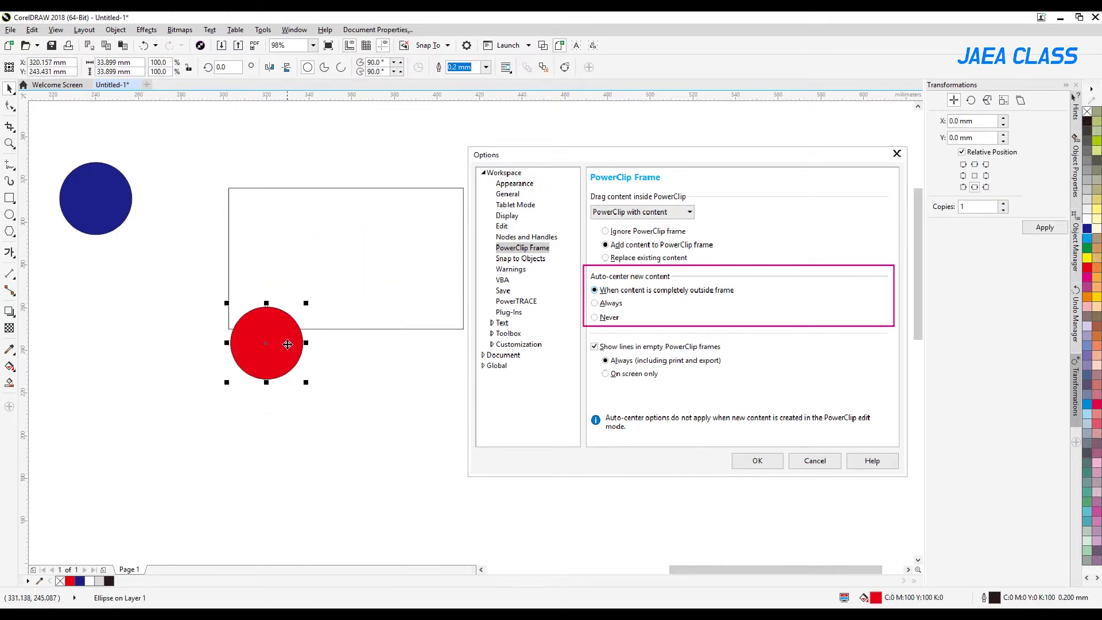
right_click(287, 339)
click(325, 282)
click(332, 263)
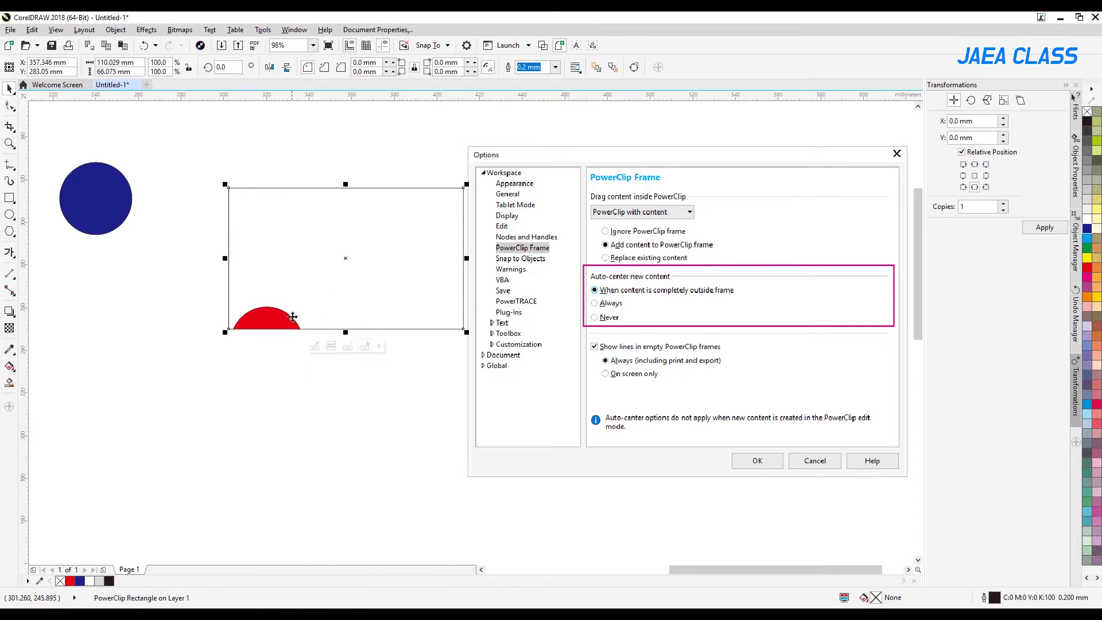
key(ctrl+z)
- Move the red circle clear of the rectangle to about X 281, Y 228 mm and set "Auto-center new content" to Always
drag(271, 339, 187, 376)
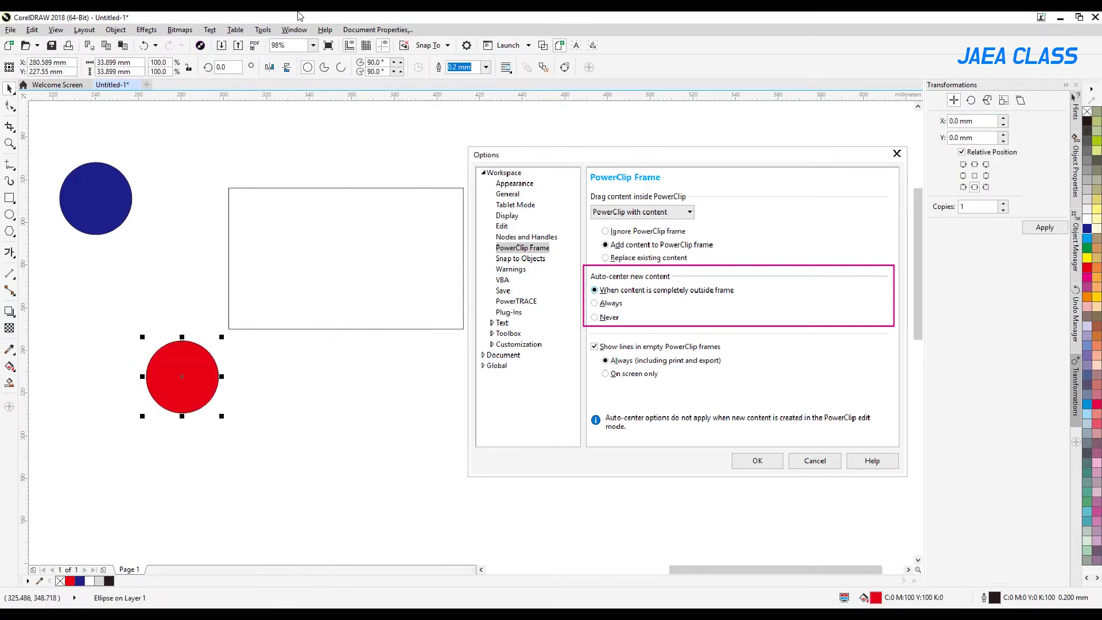
click(262, 30)
click(281, 42)
click(476, 303)
click(618, 453)
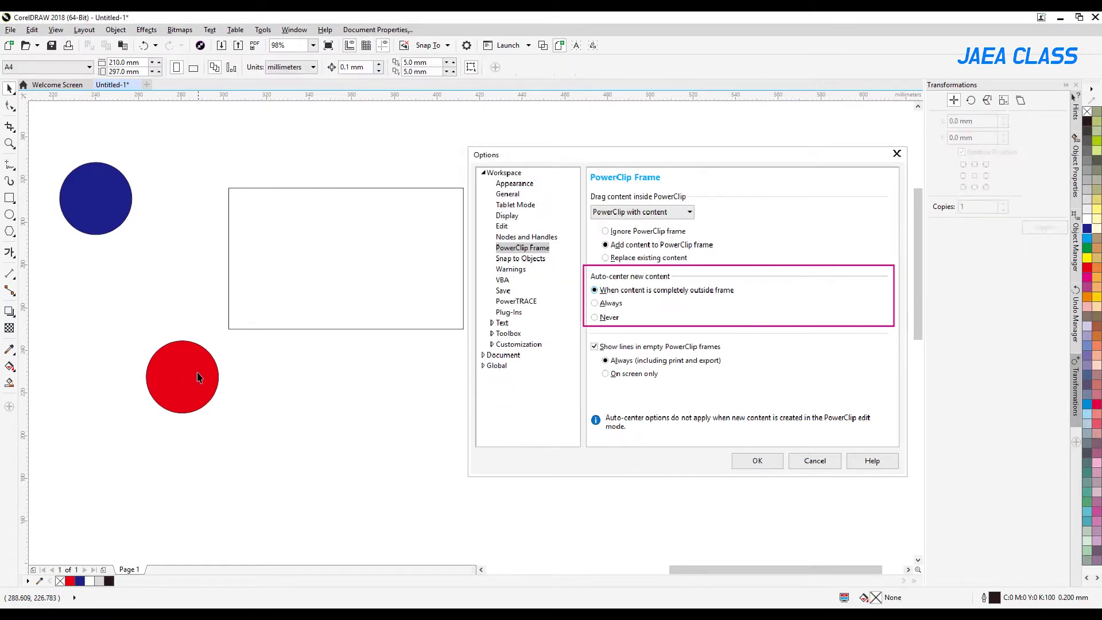
- Test Always auto-centering by PowerClipping the separate red circle inside the rectangle, and undo the PowerClip
right_click(198, 337)
click(185, 353)
right_click(185, 352)
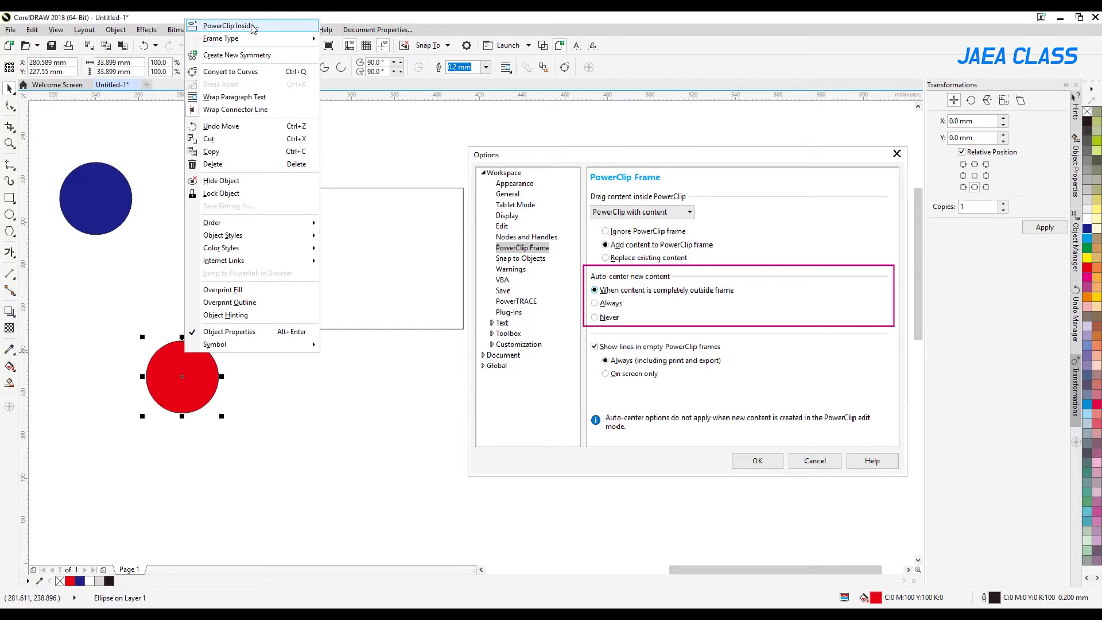
click(218, 24)
click(341, 316)
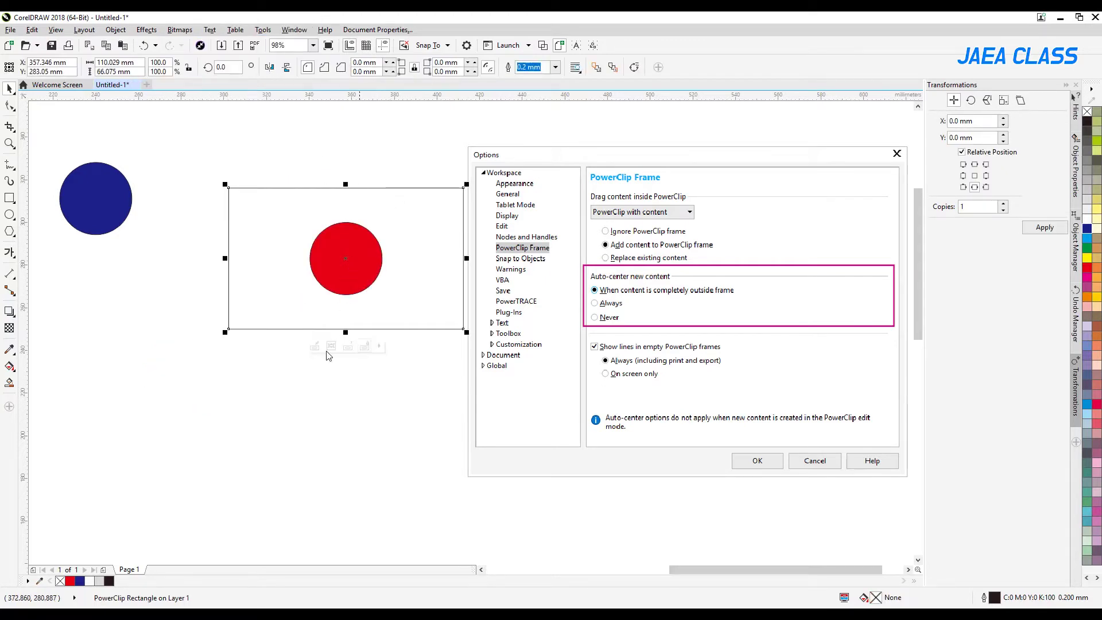
key(ctrl+z)
- Move the red circle over the rectangle's lower-left corner at about X 306, Y 251 mm, PowerClip it inside, and undo the PowerClip
drag(190, 368, 243, 319)
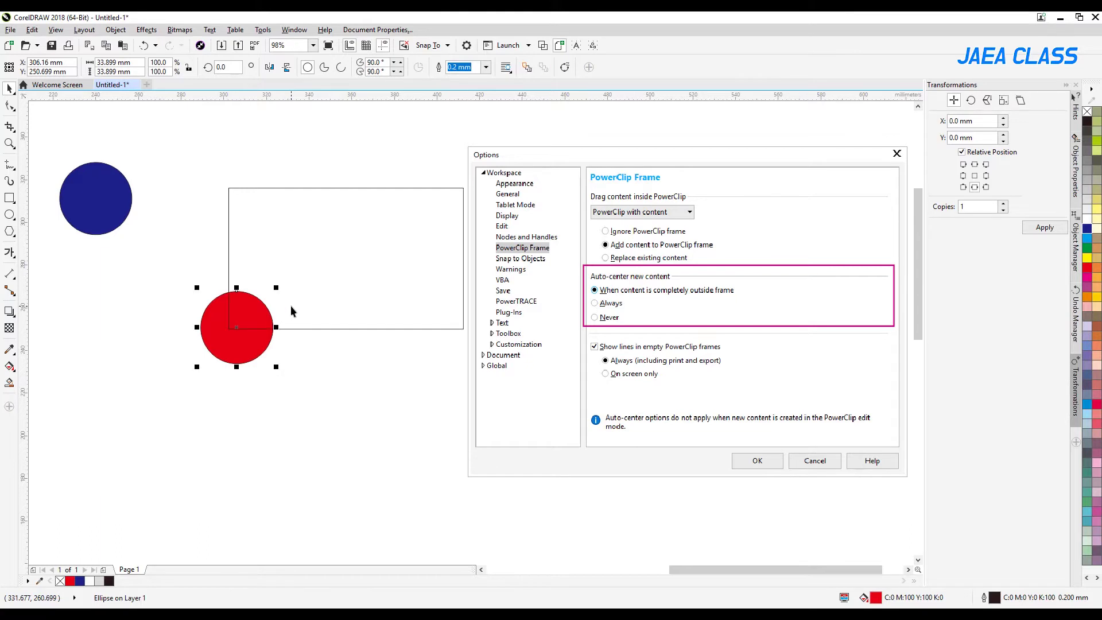
right_click(245, 335)
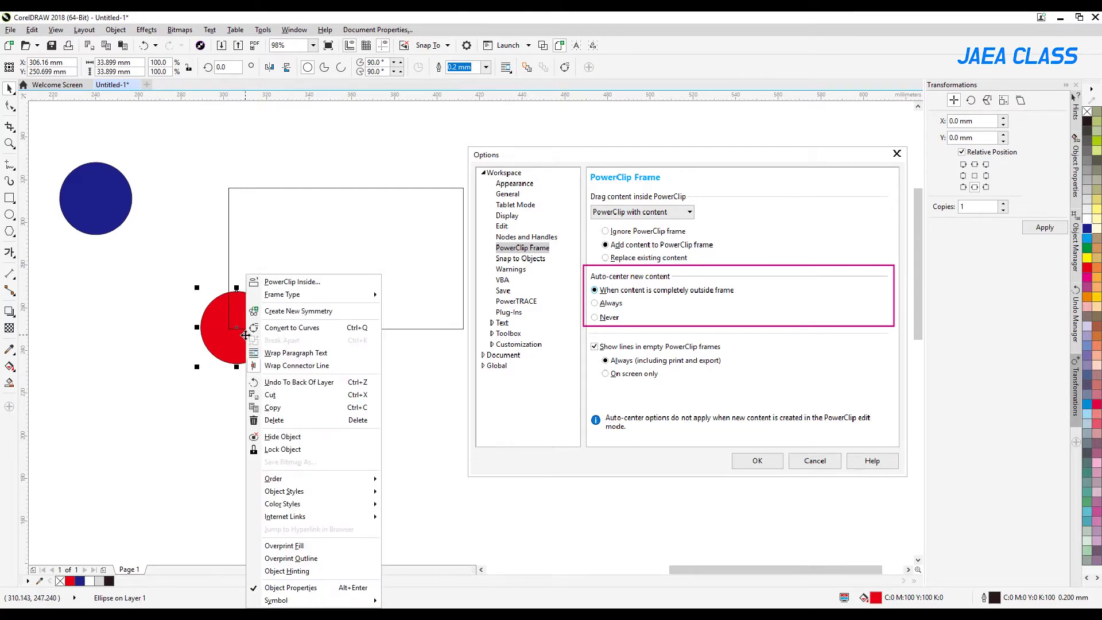
click(290, 281)
key(ctrl+z)
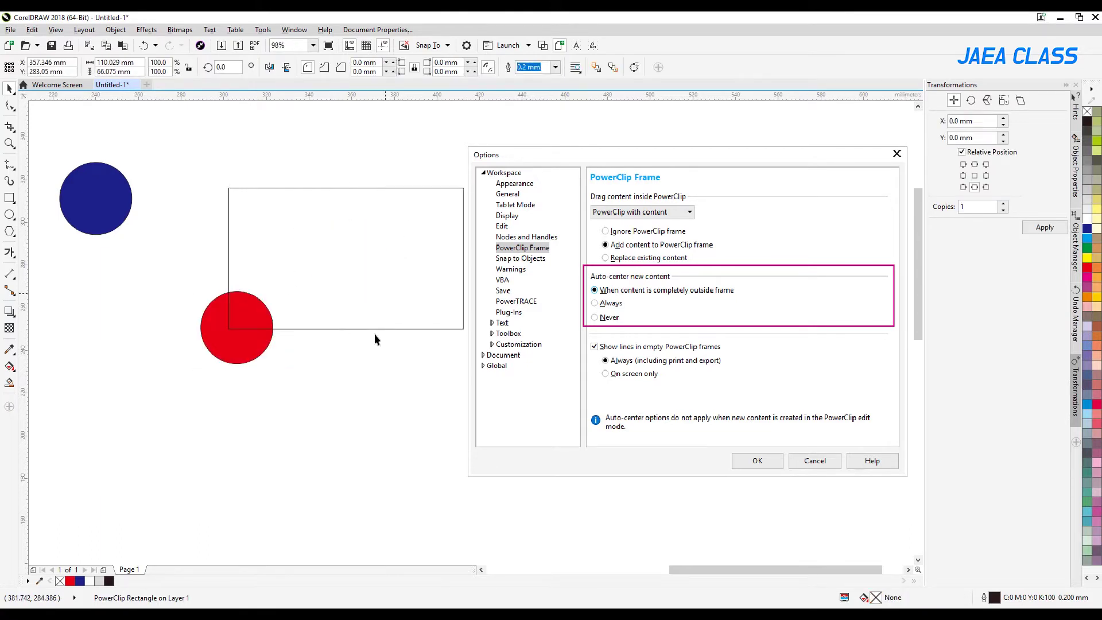
click(374, 333)
- Try PowerClipping the red circle from inside the rectangle at about X 324, Y 296 mm, and undo the PowerClip and the move
drag(224, 354, 266, 257)
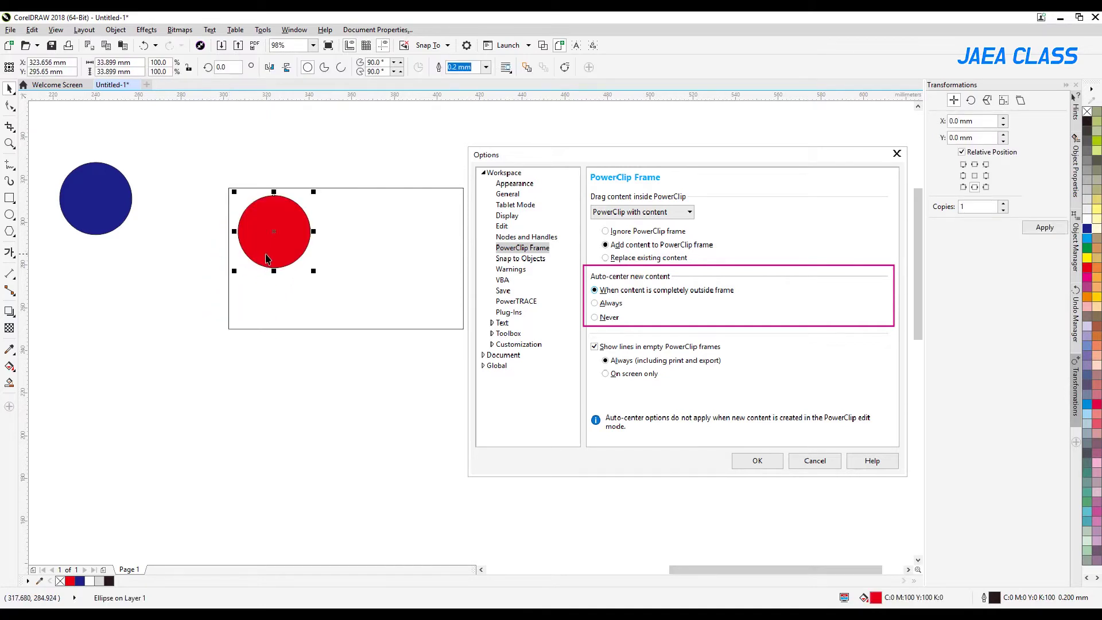
right_click(284, 206)
click(204, 170)
drag(204, 170, 383, 350)
right_click(285, 199)
click(298, 209)
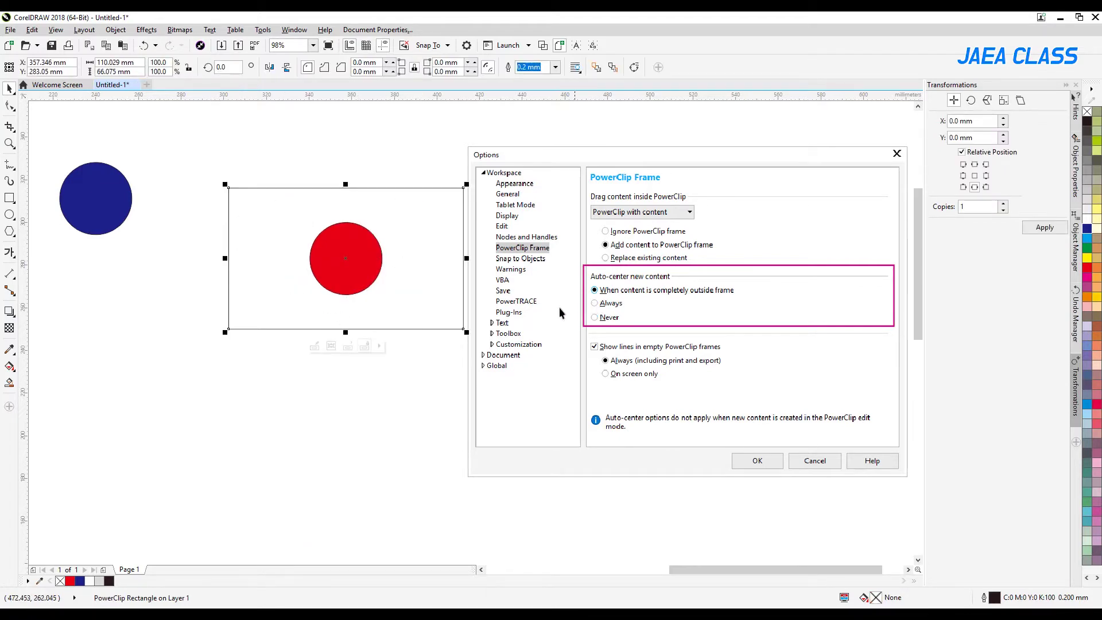
key(ctrl+z)
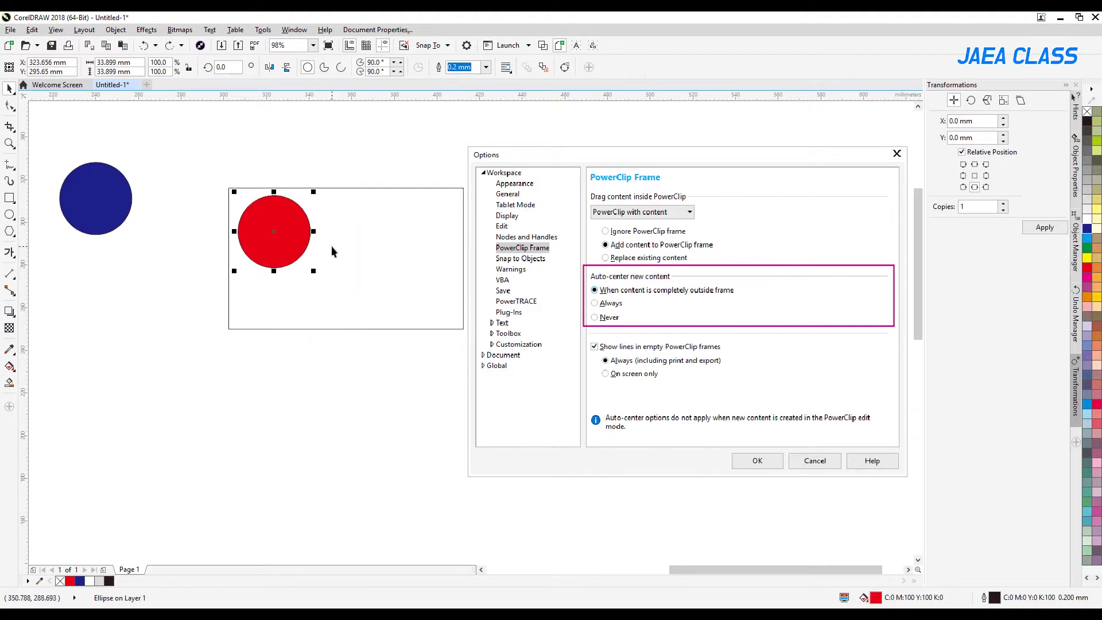
key(ctrl+z)
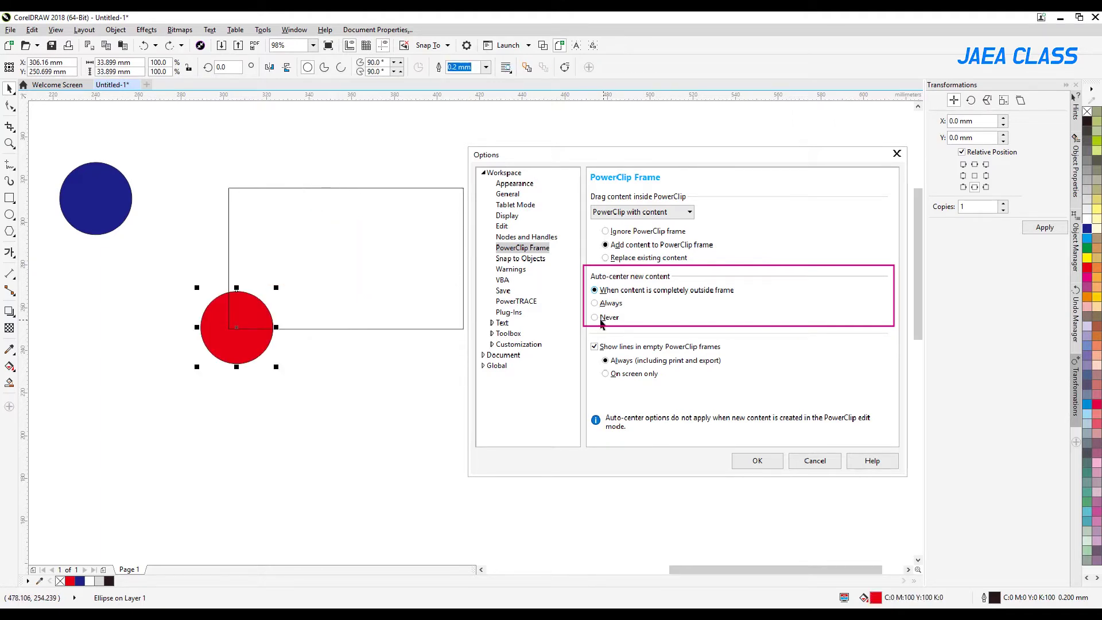
- Set "Auto-center new content" to Never in the PowerClip Frame options
click(262, 30)
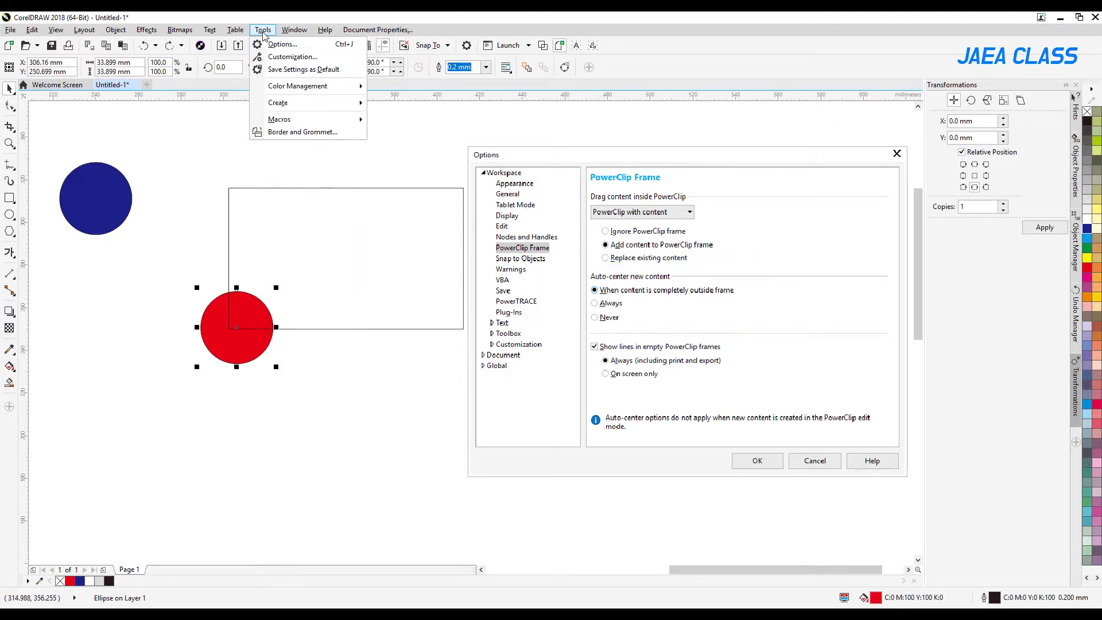
click(274, 45)
click(469, 317)
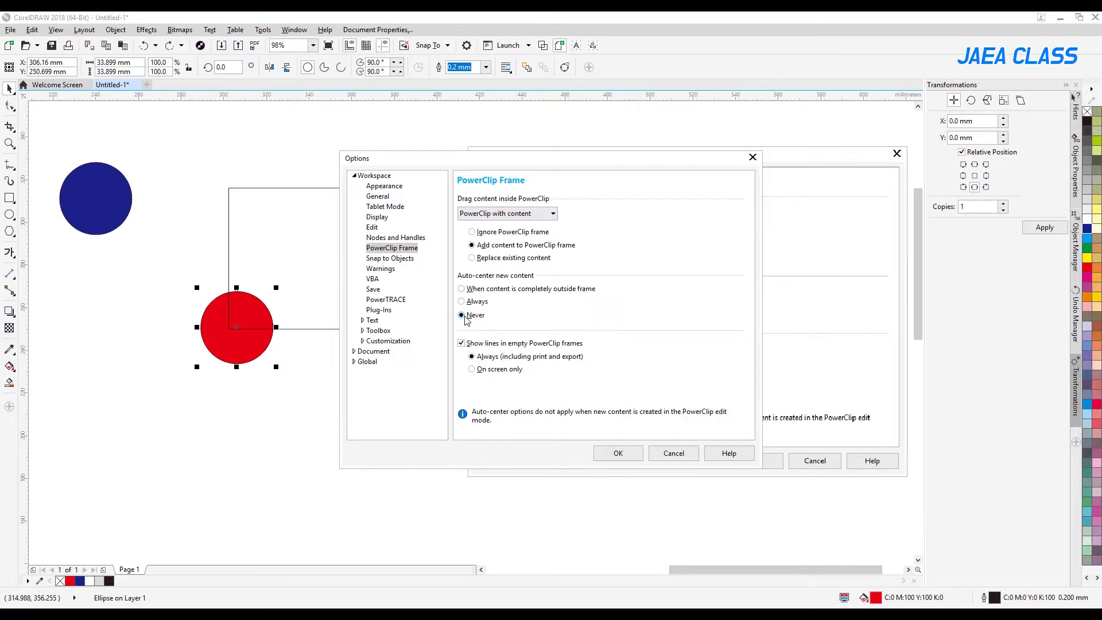
click(625, 455)
click(303, 457)
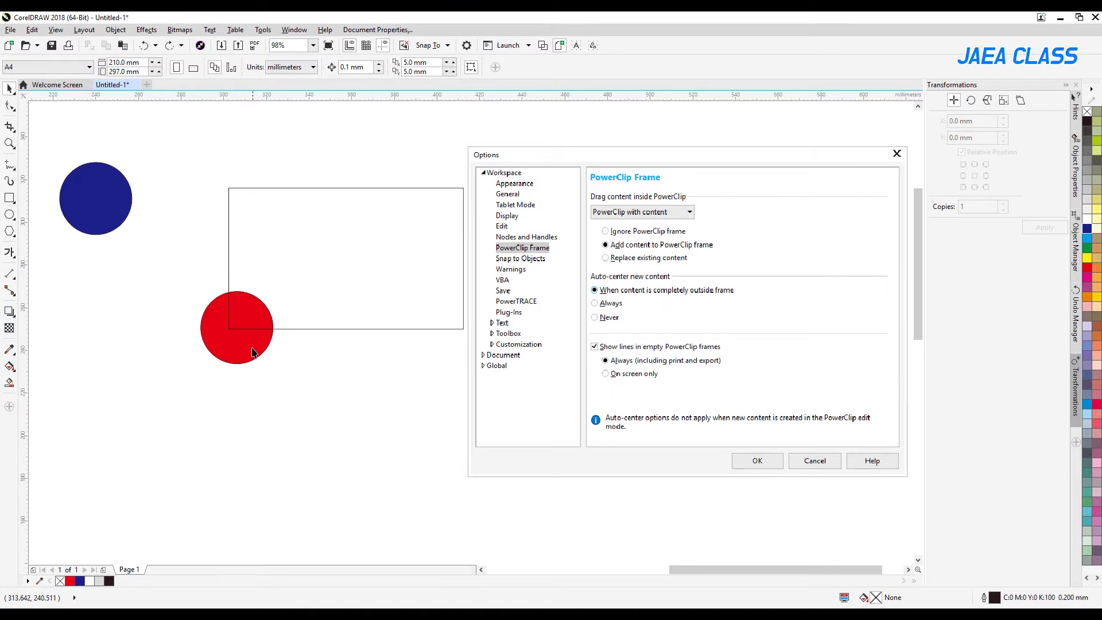
- Move the red circle clear of the rectangle to about X 279, Y 225 mm, PowerClip it inside, and undo the PowerClip
drag(252, 352, 195, 407)
right_click(194, 374)
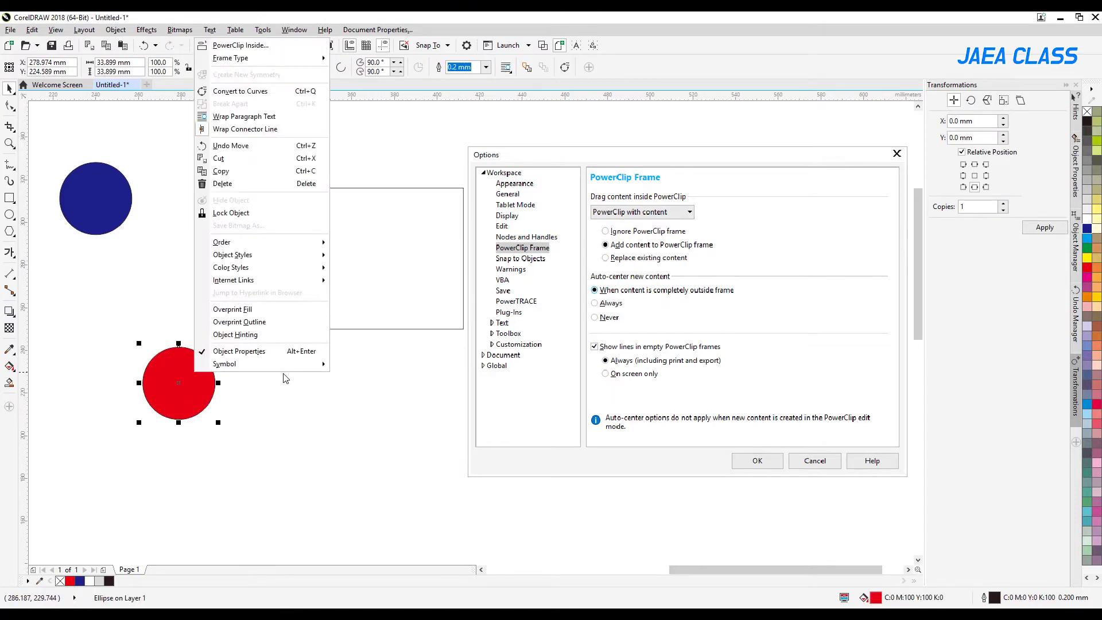
click(275, 49)
click(311, 245)
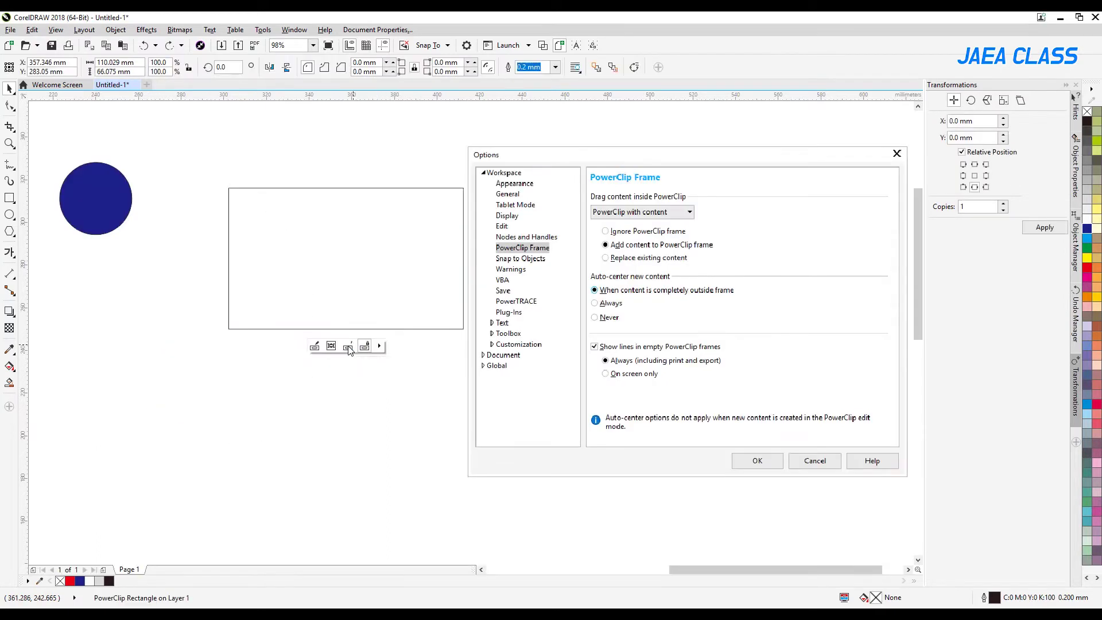
key(ctrl+z)
- Move the red circle onto the rectangle's lower-left corner at about X 303, Y 251 mm, PowerClip it inside, and undo the PowerClip
drag(181, 366, 232, 310)
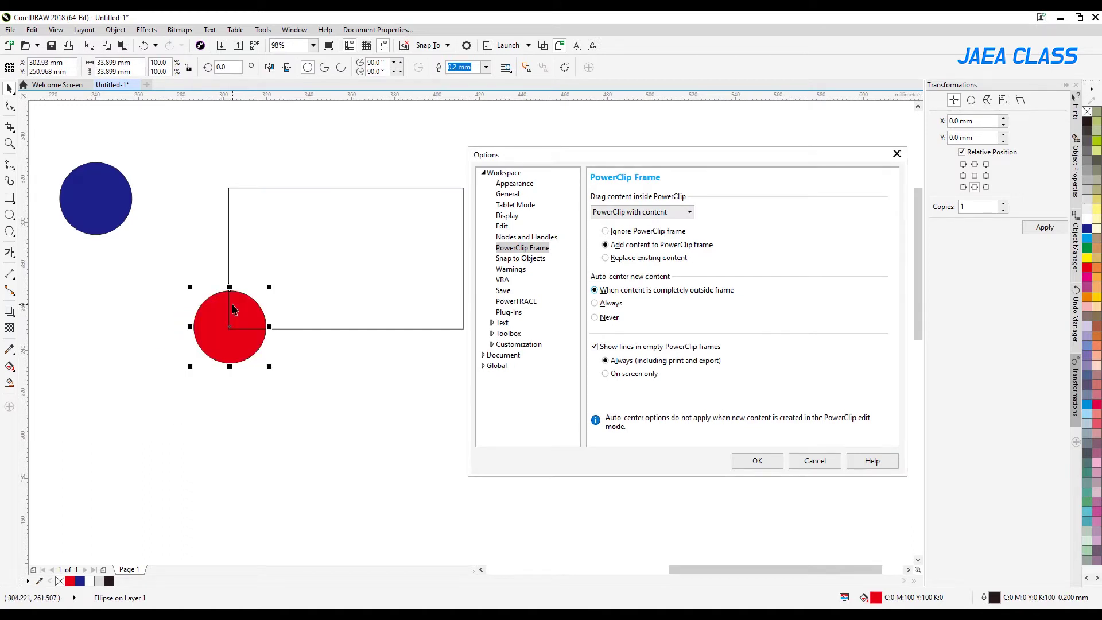
click(336, 237)
click(222, 341)
key(ctrl+1)
click(313, 235)
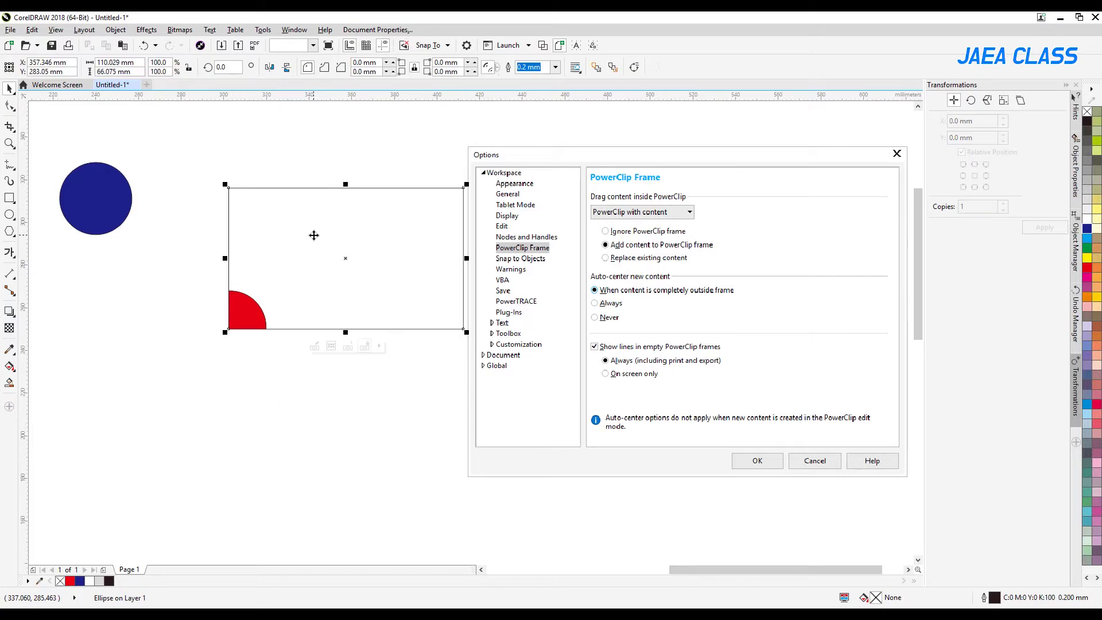
key(ctrl+z)
click(287, 394)
- Move the red circle fully inside the rectangle at about X 330, Y 290 mm, and try PowerClipping it there
drag(224, 351, 281, 268)
key(ctrl+1)
click(366, 216)
click(265, 150)
drag(388, 356, 390, 357)
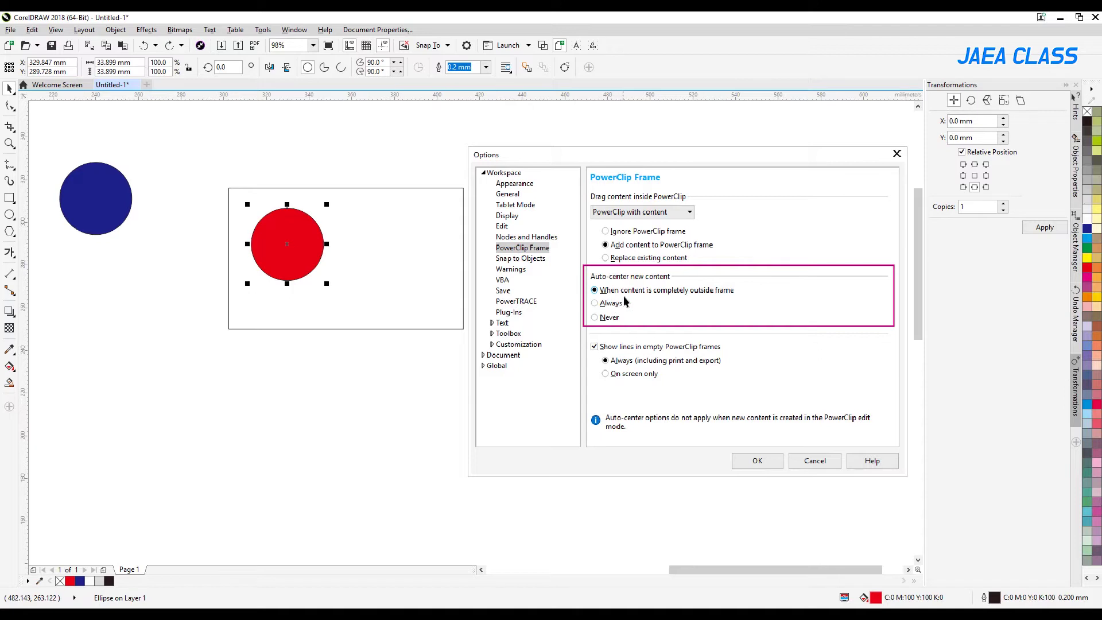
- Move the red circle out of the rectangle to about X 275, Y 257 mm, and undo a trial placement inside the rectangle
drag(286, 243, 170, 313)
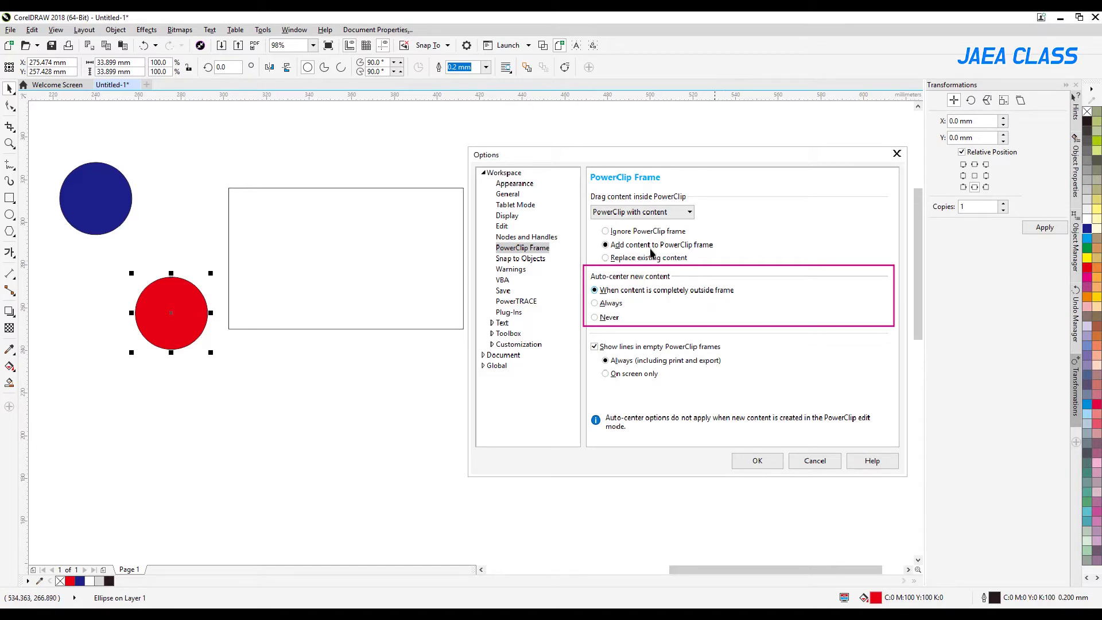
click(354, 134)
drag(210, 306, 278, 245)
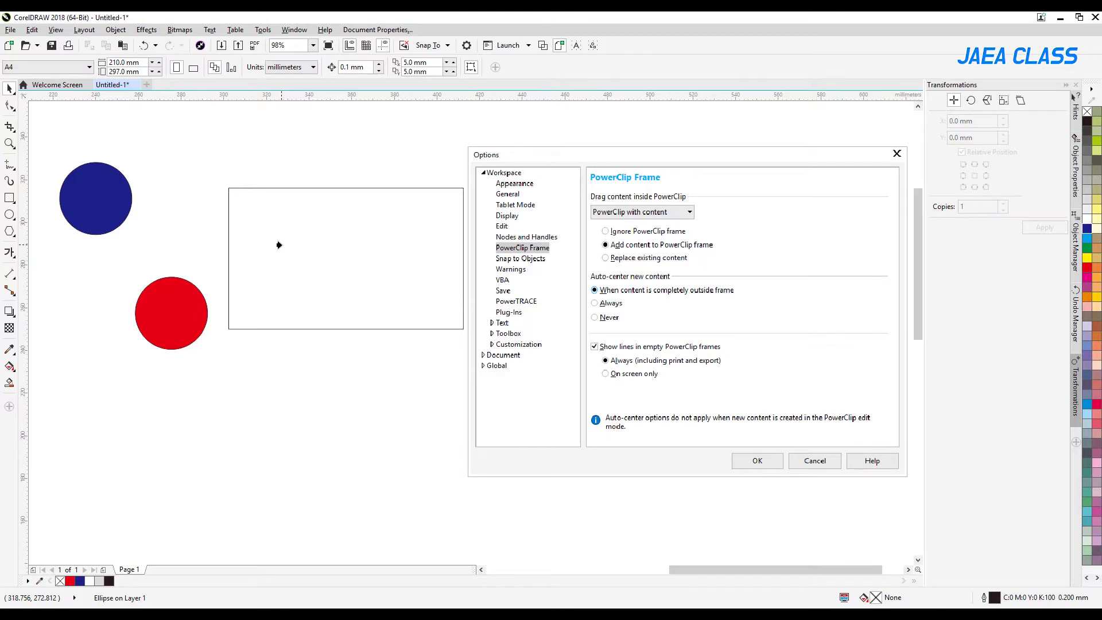
key(ctrl+z)
- Set "Auto-center new content" to "When content is completely outside frame" in the PowerClip Frame options
click(262, 30)
click(275, 42)
click(490, 289)
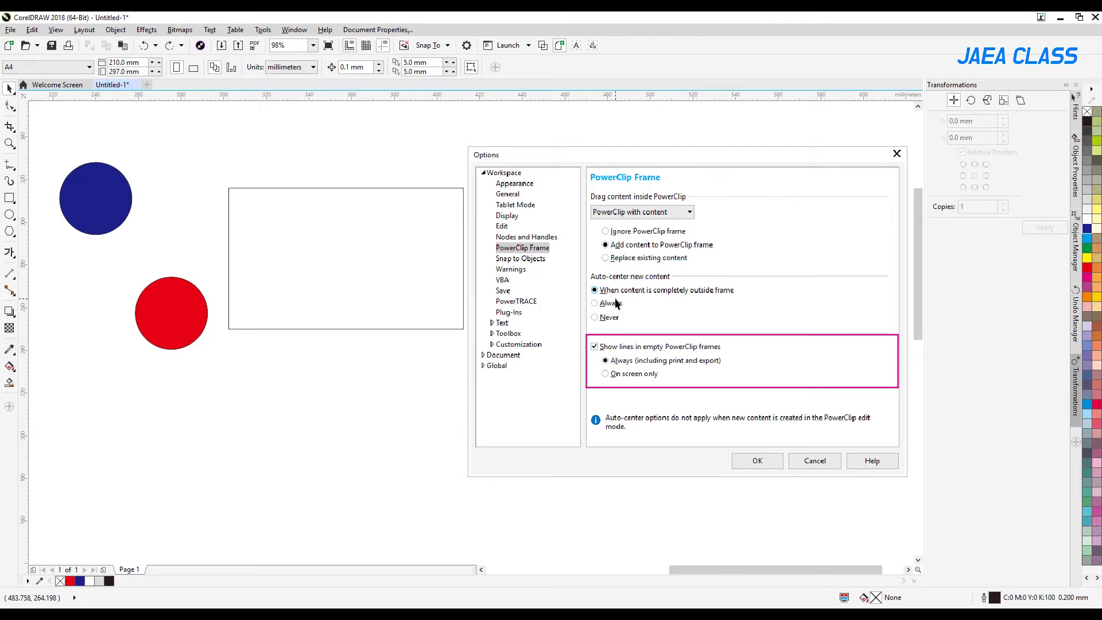
- Move the red circle so it overlaps the rectangle's lower-left corner, PowerClip it inside the rectangle, and undo the PowerClip
drag(172, 296, 199, 311)
right_click(199, 311)
click(241, 279)
click(341, 263)
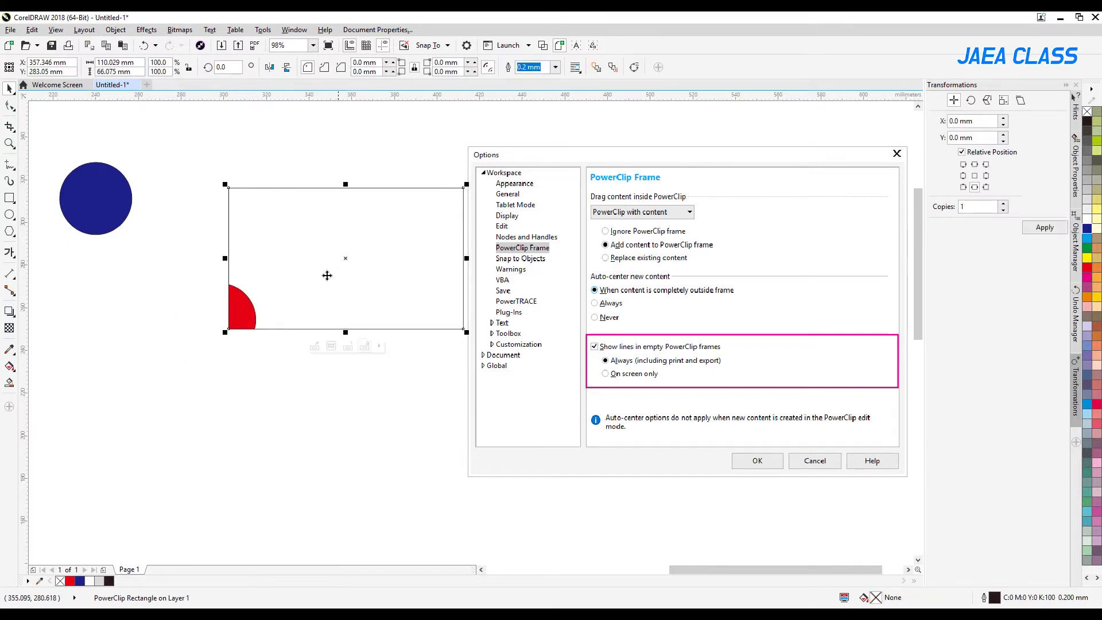
key(ctrl+z)
- Move the red circle clear of the rectangle to about X 280, Y 226 mm, and PowerClip it inside the rectangle
drag(201, 333, 166, 371)
right_click(171, 356)
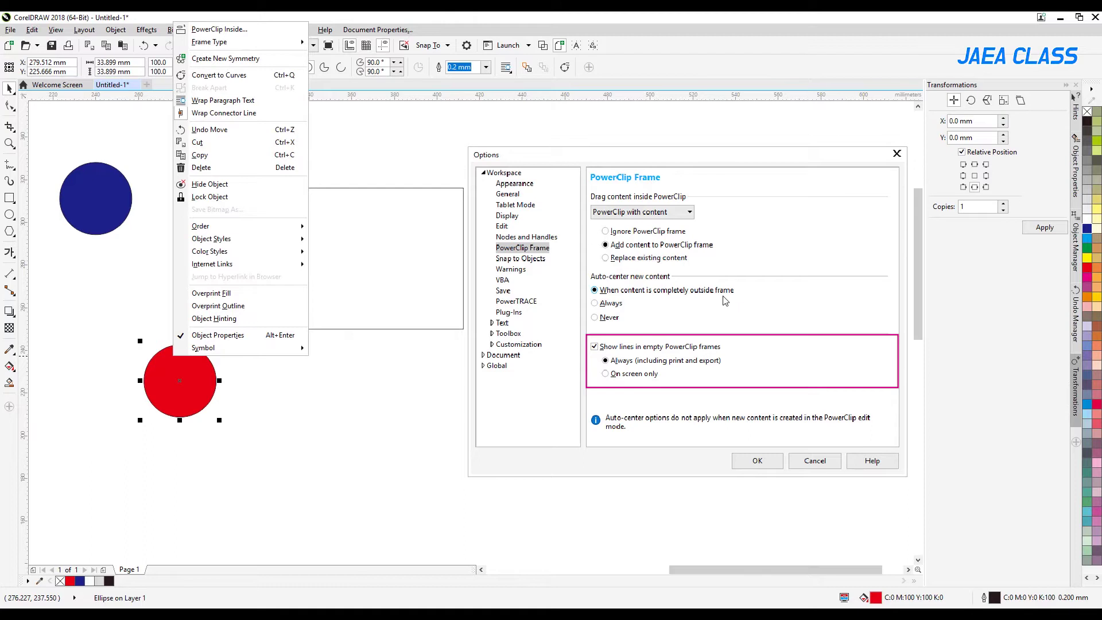
click(241, 29)
click(315, 312)
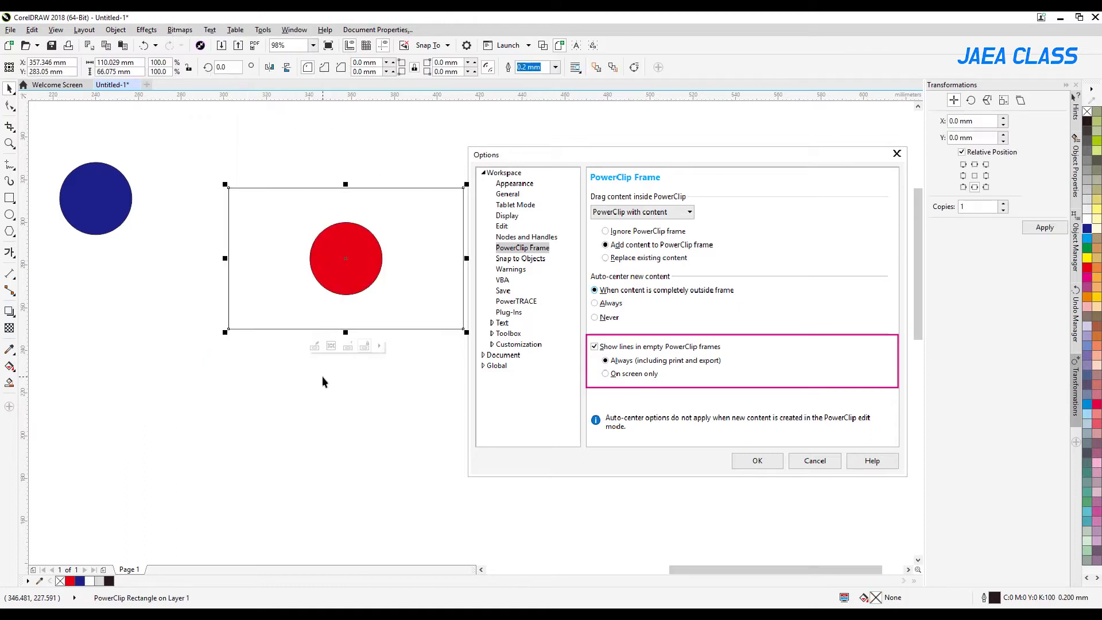
- Extract the red circle from the PowerClip rectangle and move it below the frame to about X 325, Y 209 mm
click(322, 377)
click(345, 272)
right_click(344, 271)
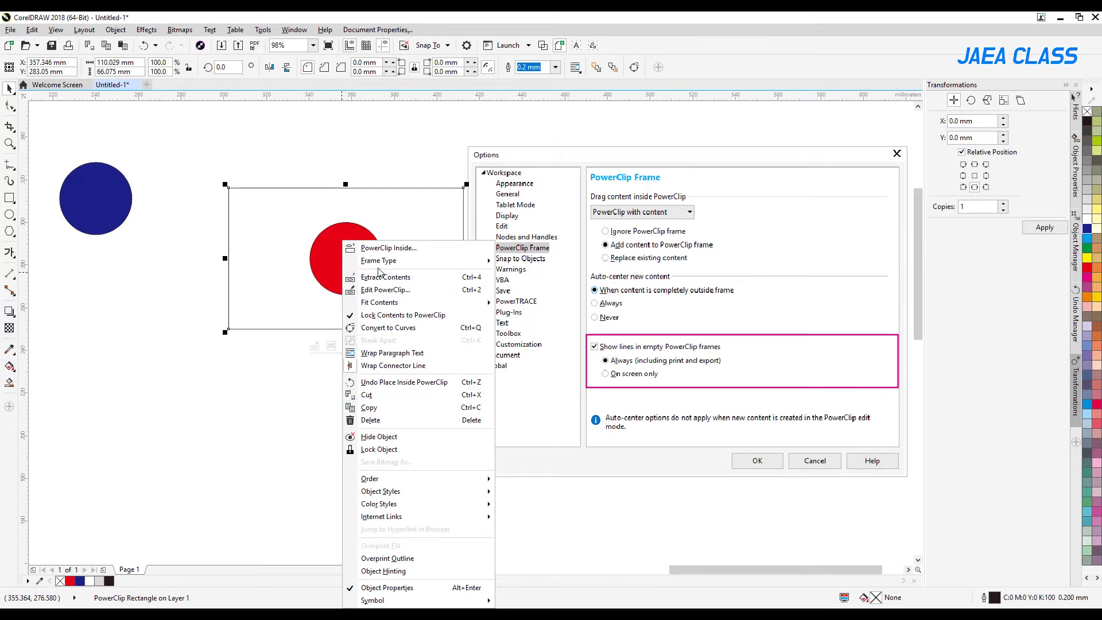
mouse_move(381, 263)
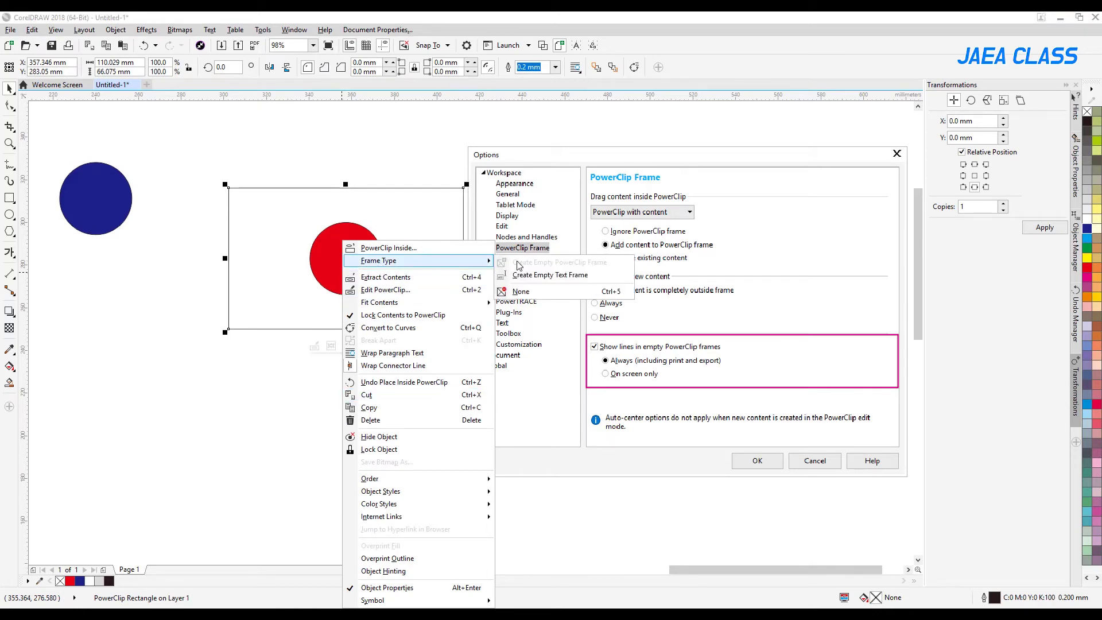
click(416, 278)
drag(357, 253, 286, 424)
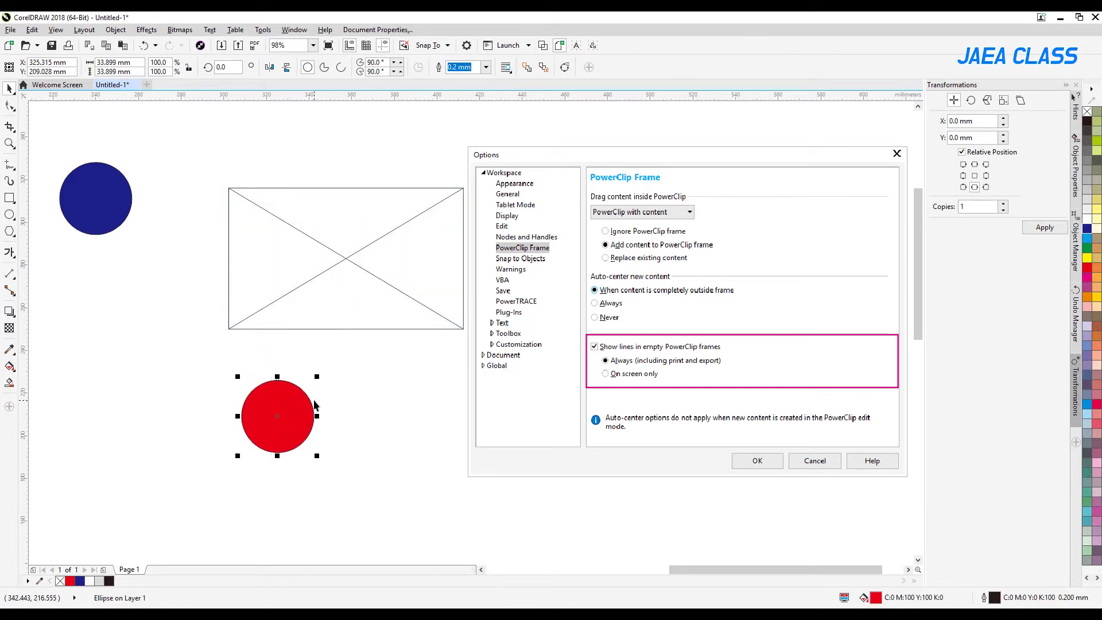
- Delete the red circle, and undo the deletion, the move and the extraction
key(Delete)
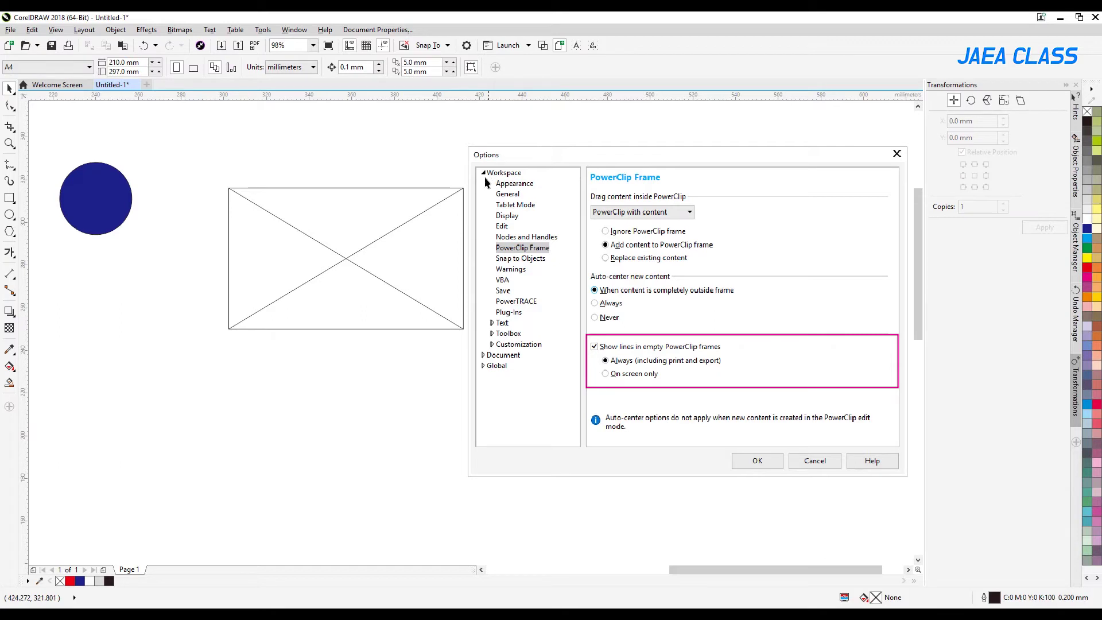
key(ctrl+z)
key(ctrl+z)
key(ctrl+z)
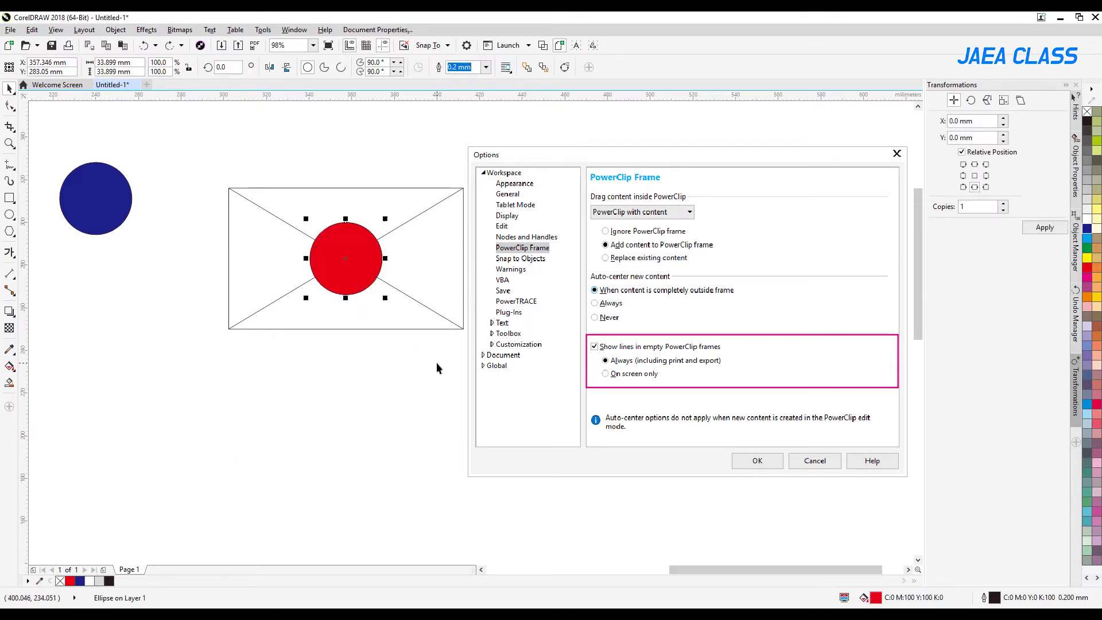
- Move the PowerClip rectangle to about X 344, Y 290 mm, and extract its red circle to about X 236, Y 259 mm
drag(351, 240, 323, 226)
right_click(308, 195)
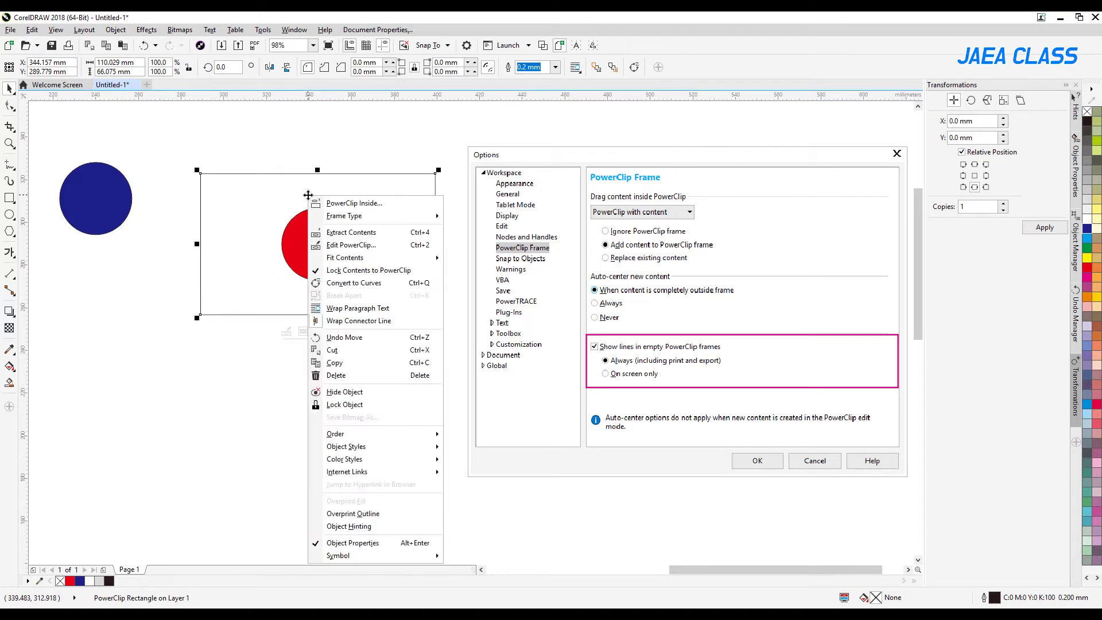
click(362, 233)
drag(322, 244, 90, 308)
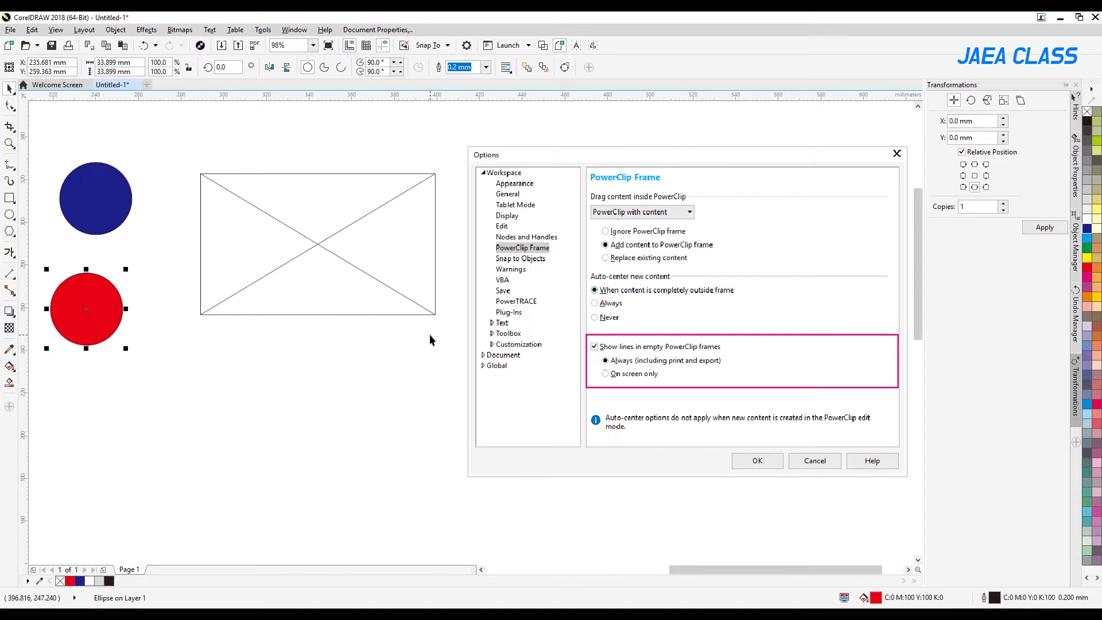
- Add a vertical guideline at about X 325 mm and a horizontal one at about Y 317 mm, and delete both
click(380, 311)
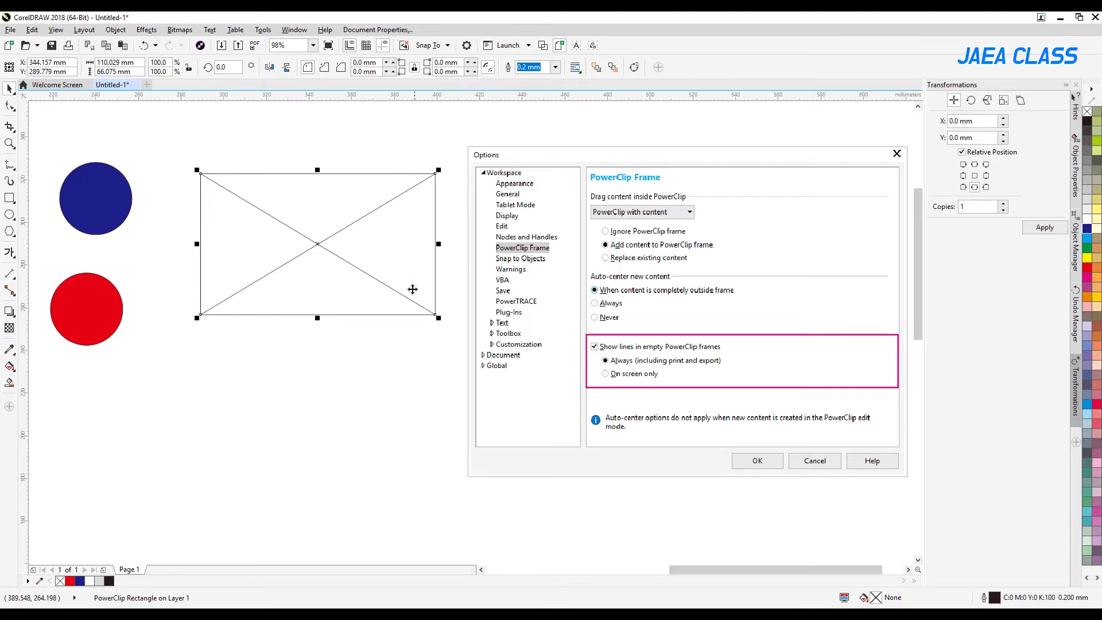
click(356, 153)
drag(256, 238, 276, 229)
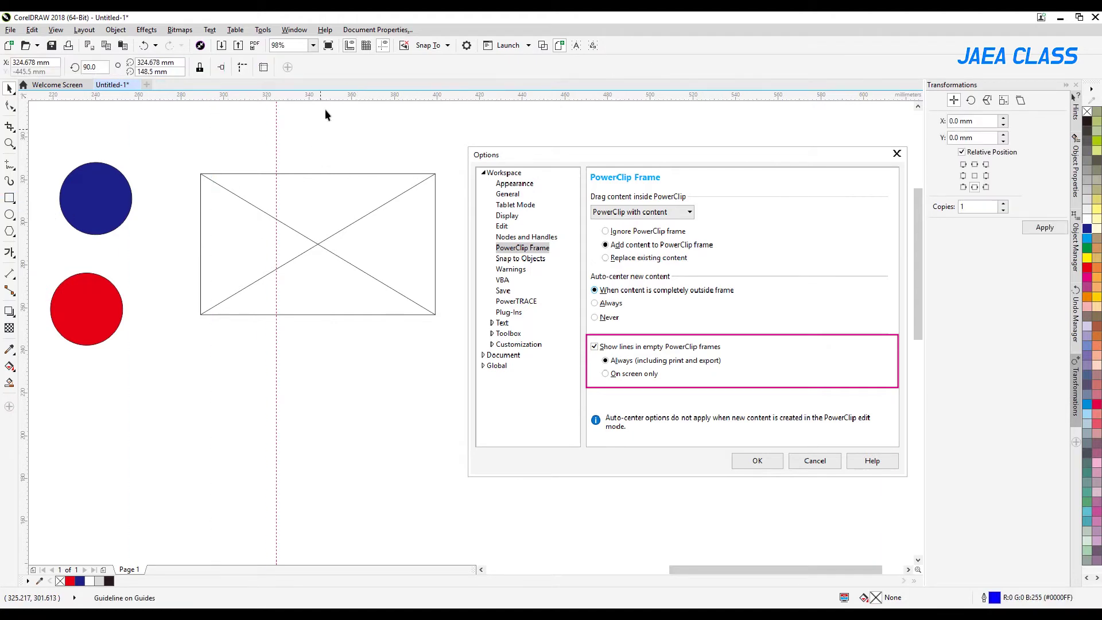
drag(329, 96, 328, 184)
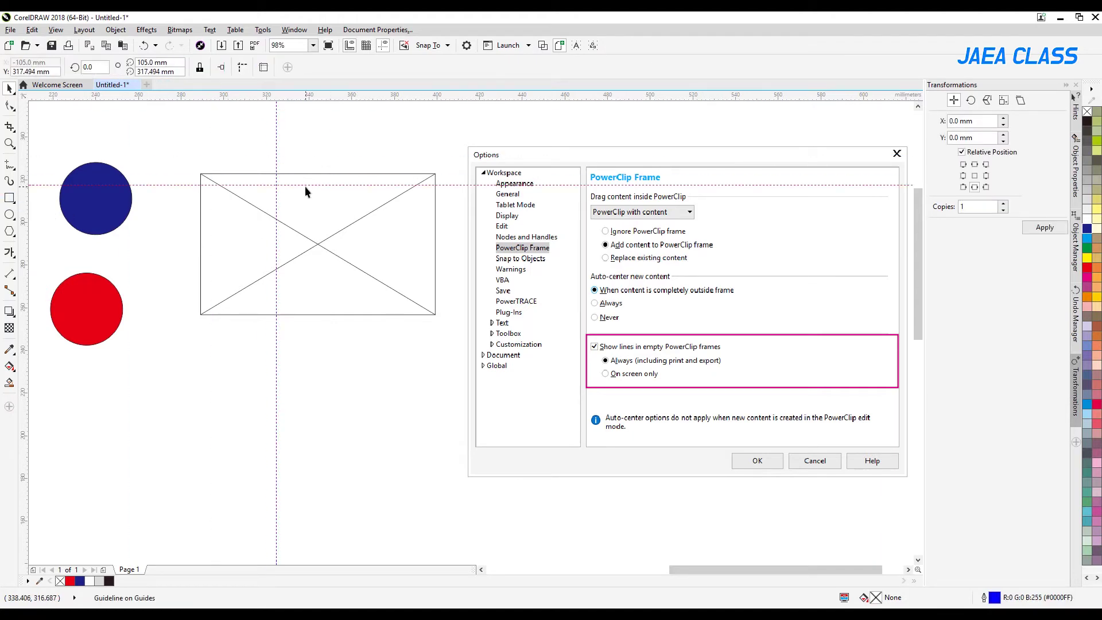
click(276, 155)
key(Delete)
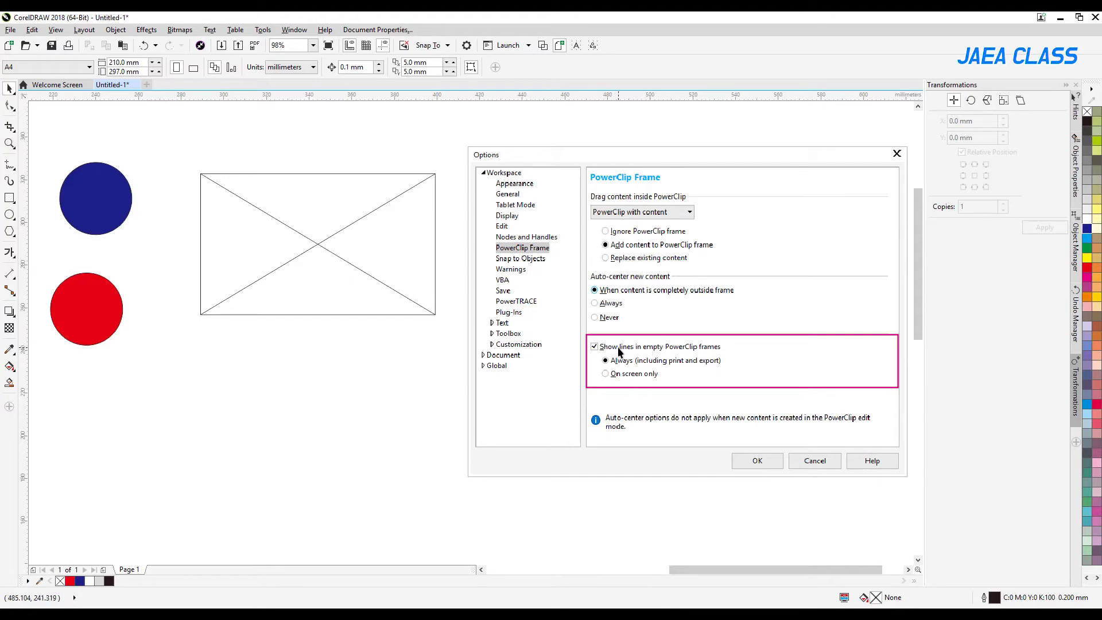
- Place the red circle inside the empty PowerClip frame by moving it over the frame, and undo the placement
click(116, 300)
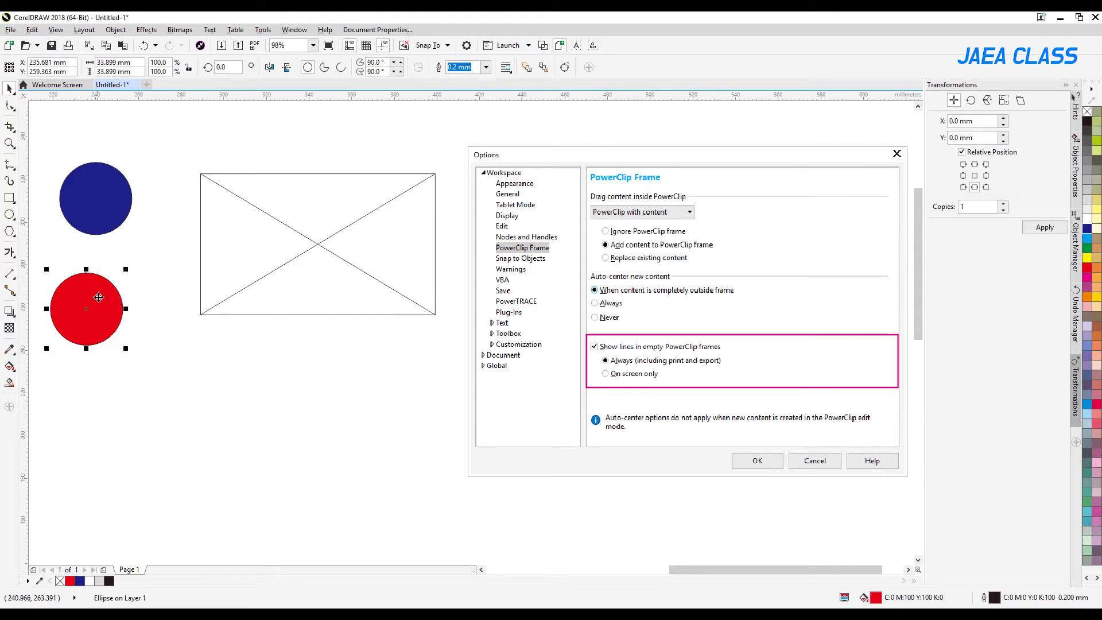
drag(99, 292, 259, 246)
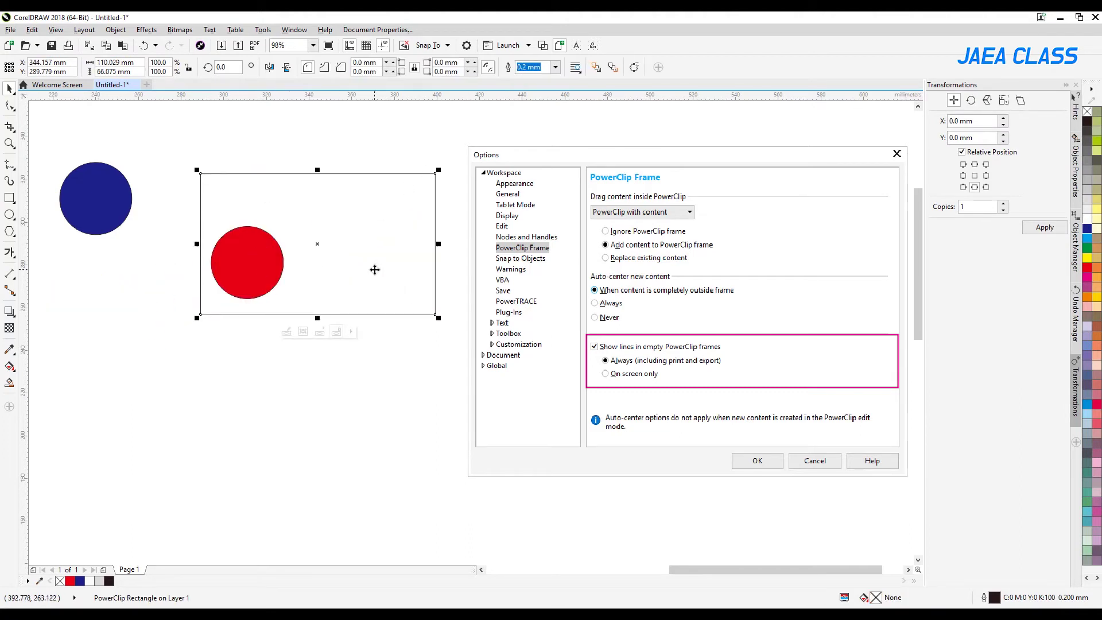
key(ctrl+z)
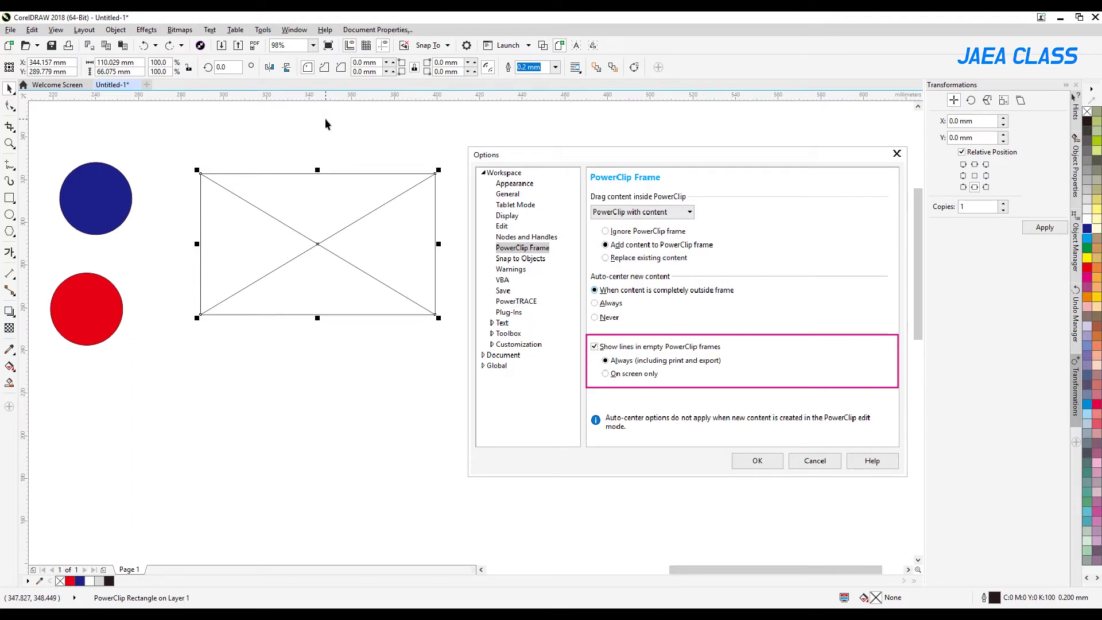
- Try "On screen only" for the frame lines, and turn off "Show lines in empty PowerClip frames"
click(266, 31)
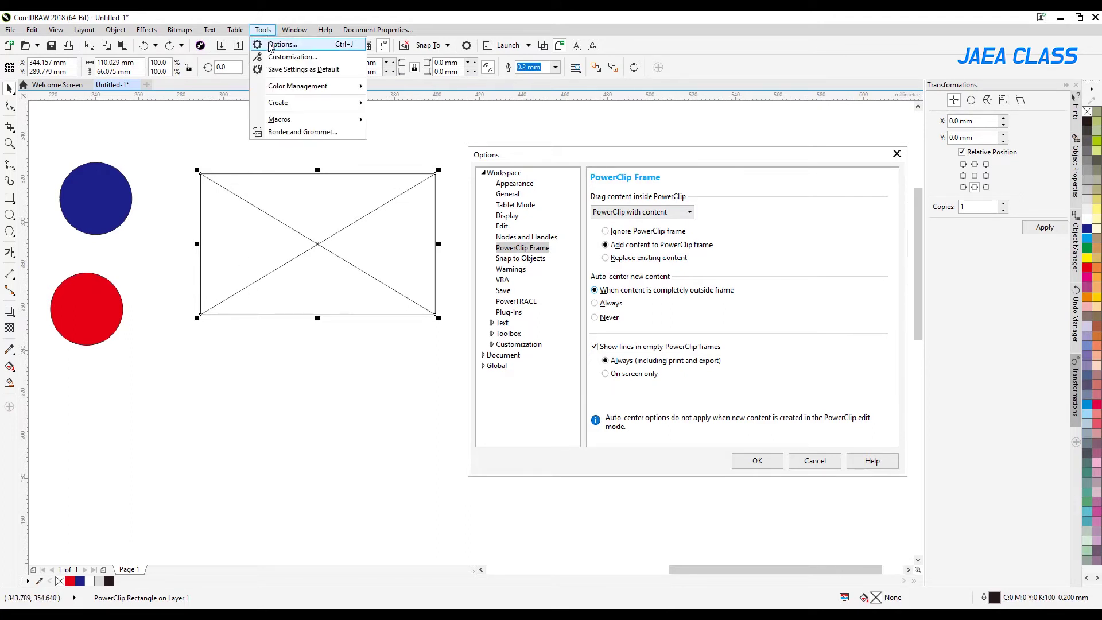
click(270, 46)
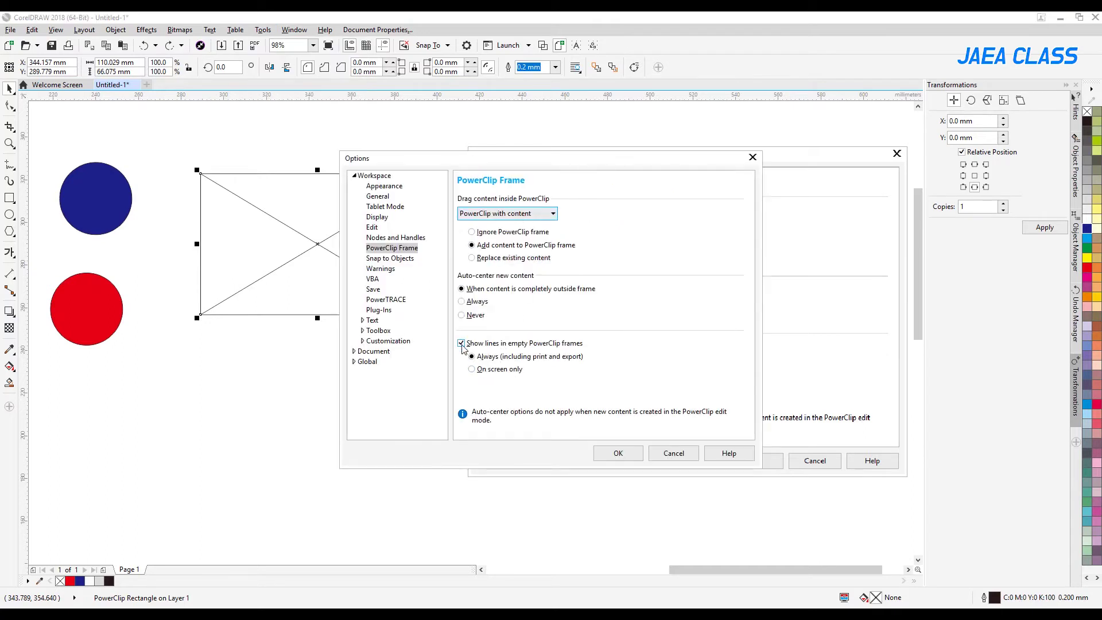
click(461, 343)
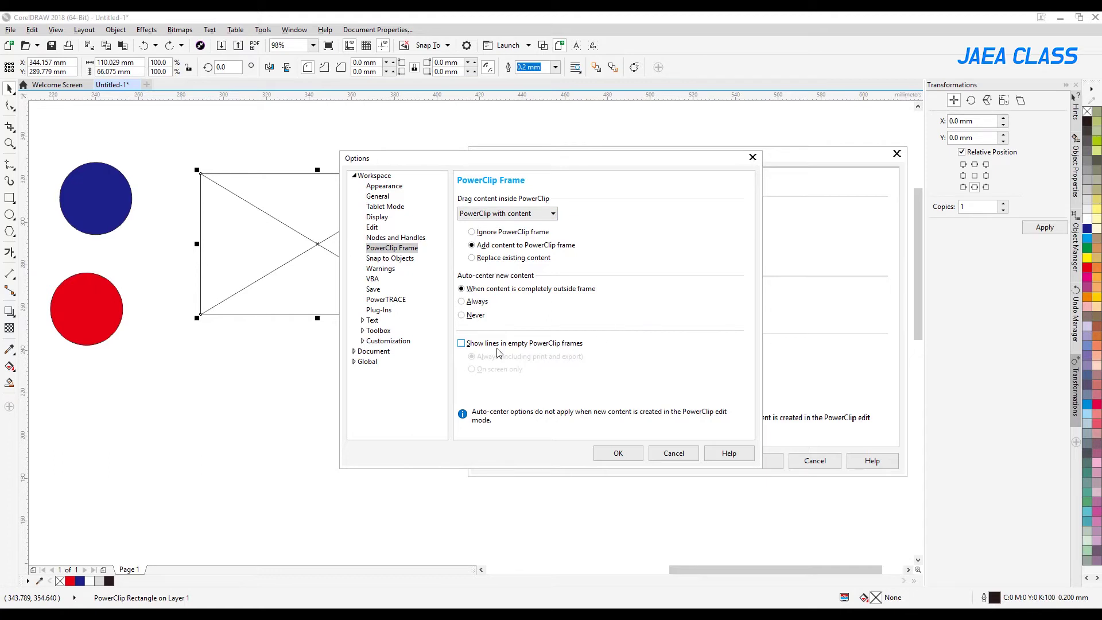
click(462, 343)
click(472, 369)
click(464, 344)
click(617, 452)
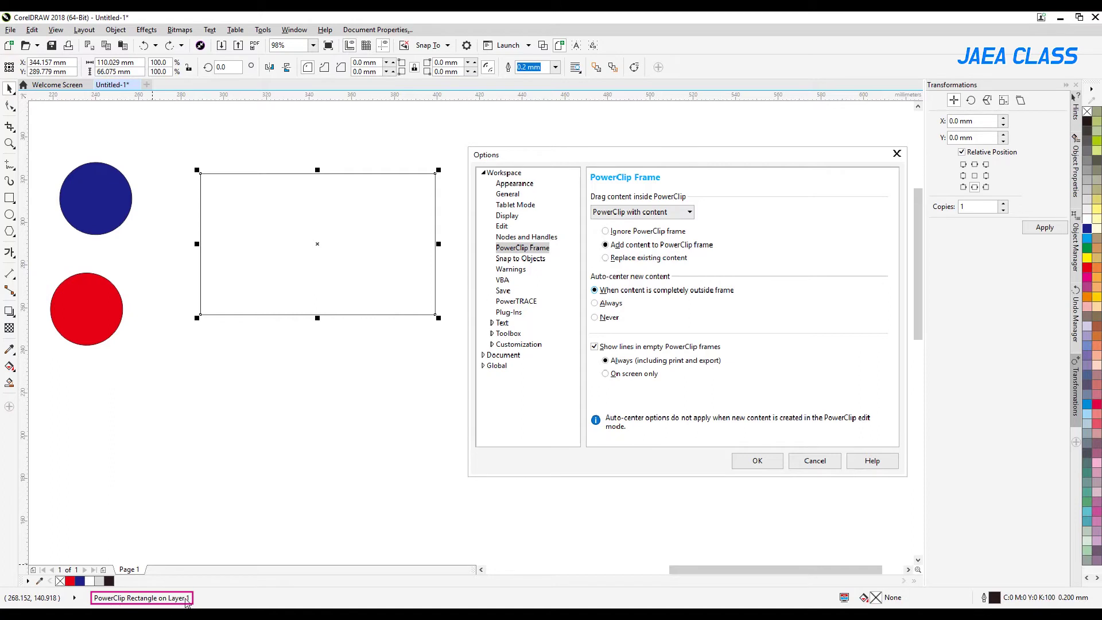
- Select the PowerClip rectangle and the blue circle in turn and compare their object types in the status bar
click(293, 440)
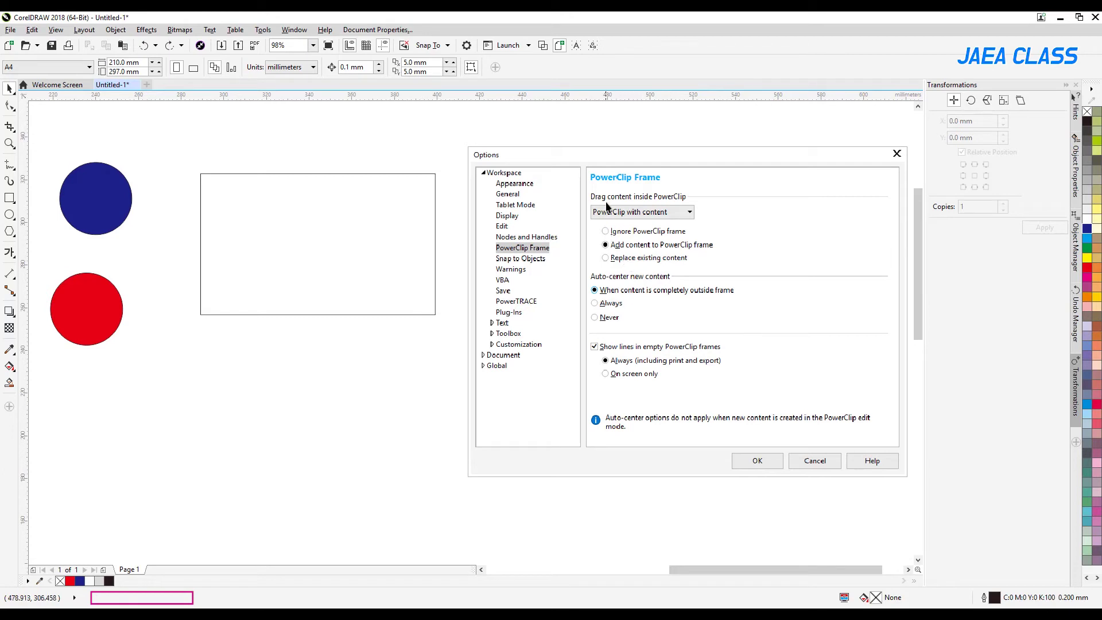
click(707, 152)
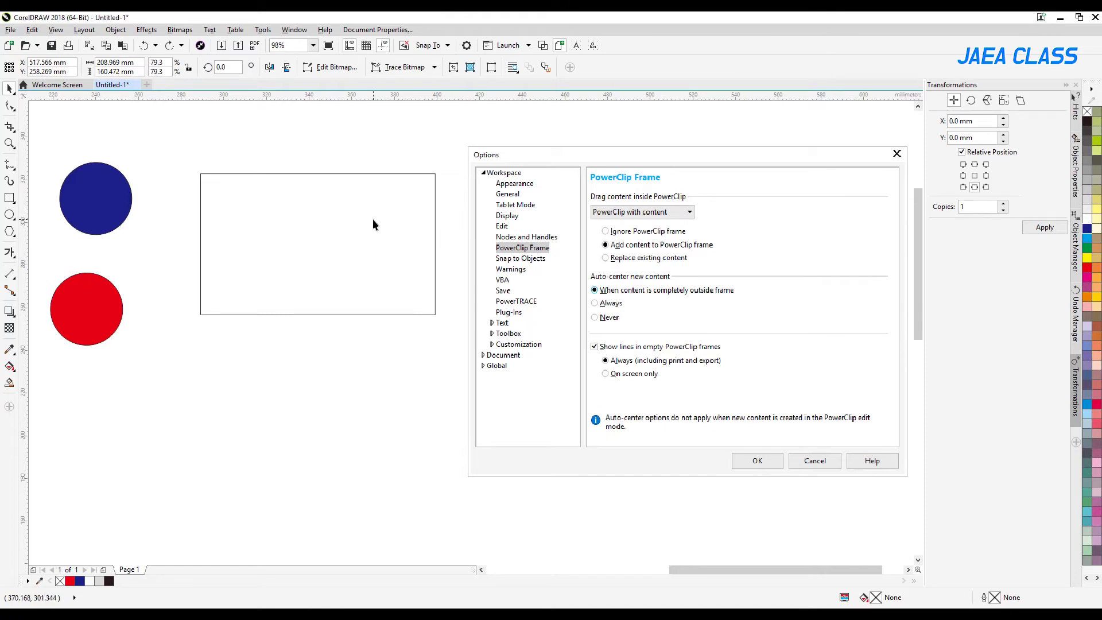
click(98, 210)
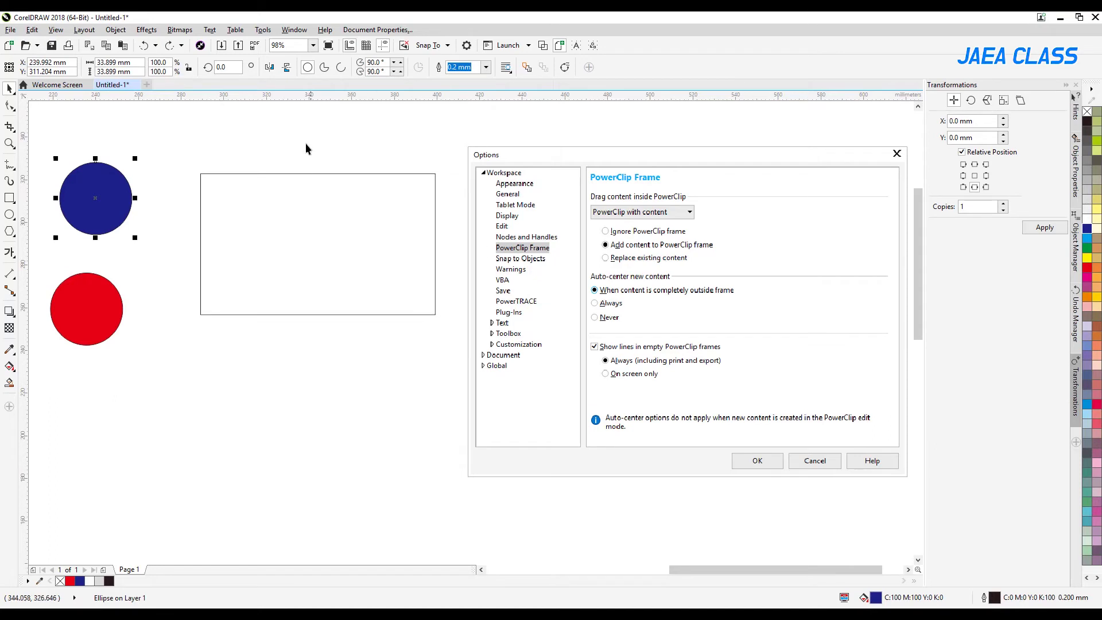
click(291, 195)
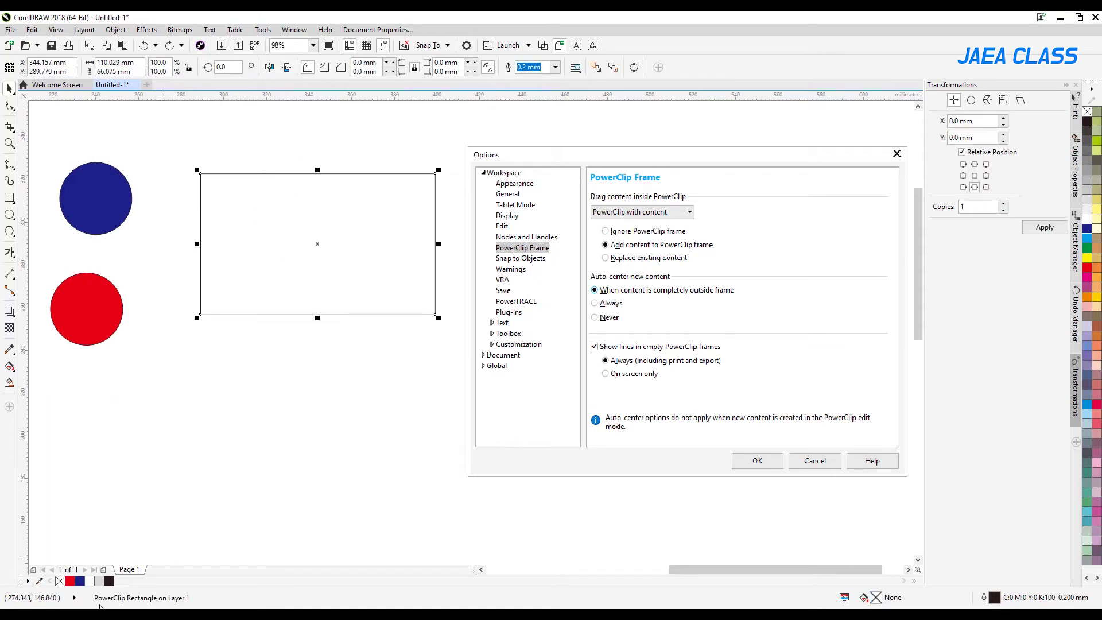
click(223, 498)
click(93, 188)
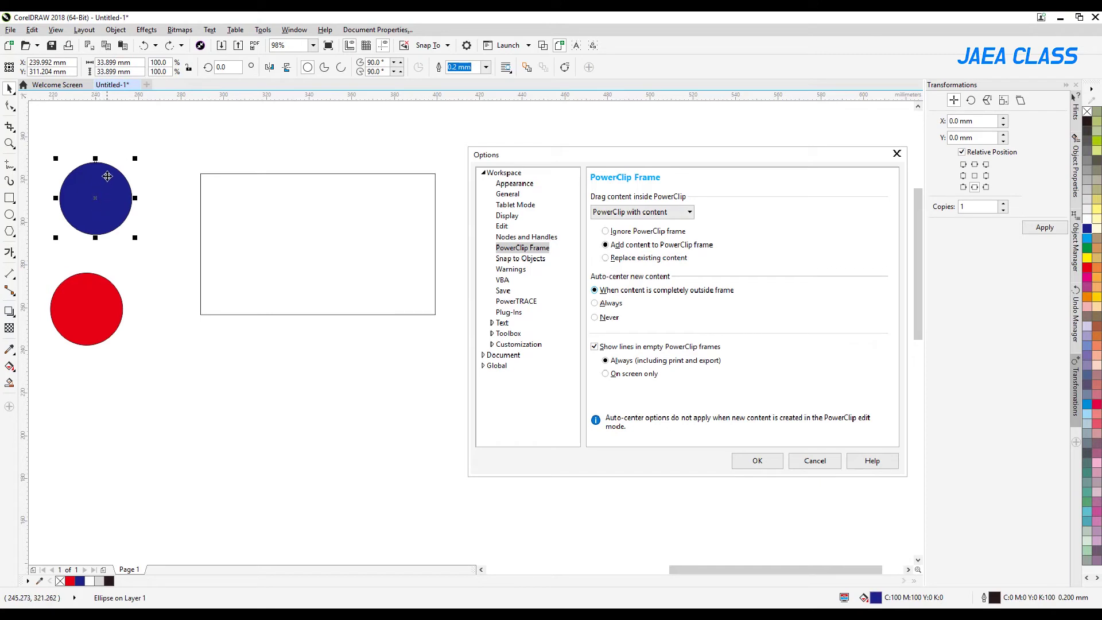
- Place the blue circle in the PowerClip frame across its left edge, and move the frame to about X 335, Y 290 mm
right_click(107, 179)
click(141, 184)
click(126, 125)
click(108, 174)
drag(91, 175, 203, 199)
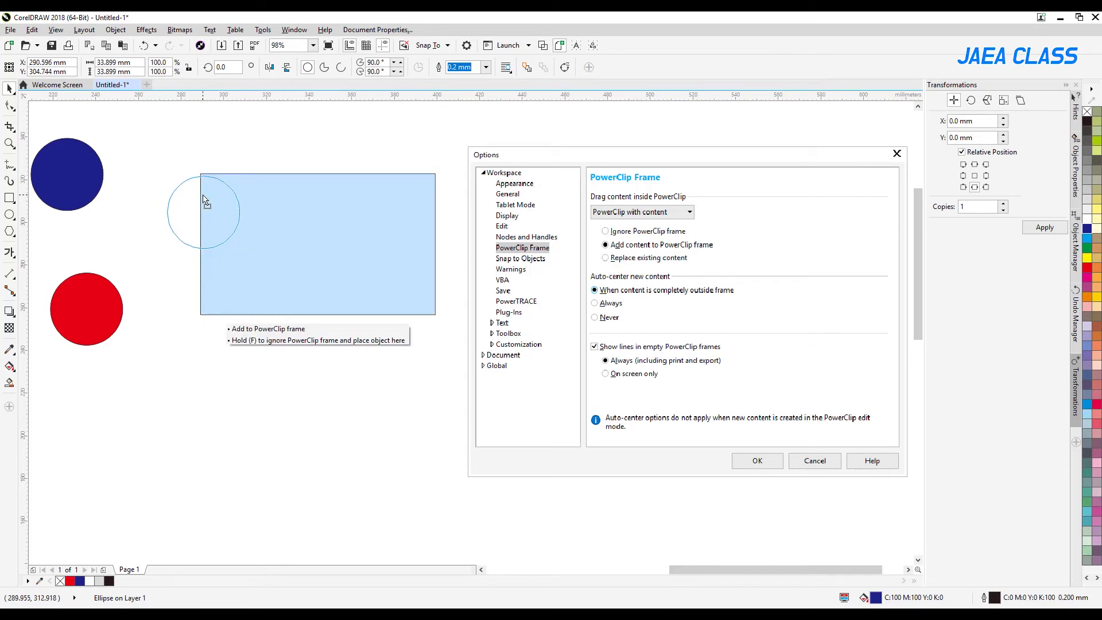
drag(204, 200, 243, 203)
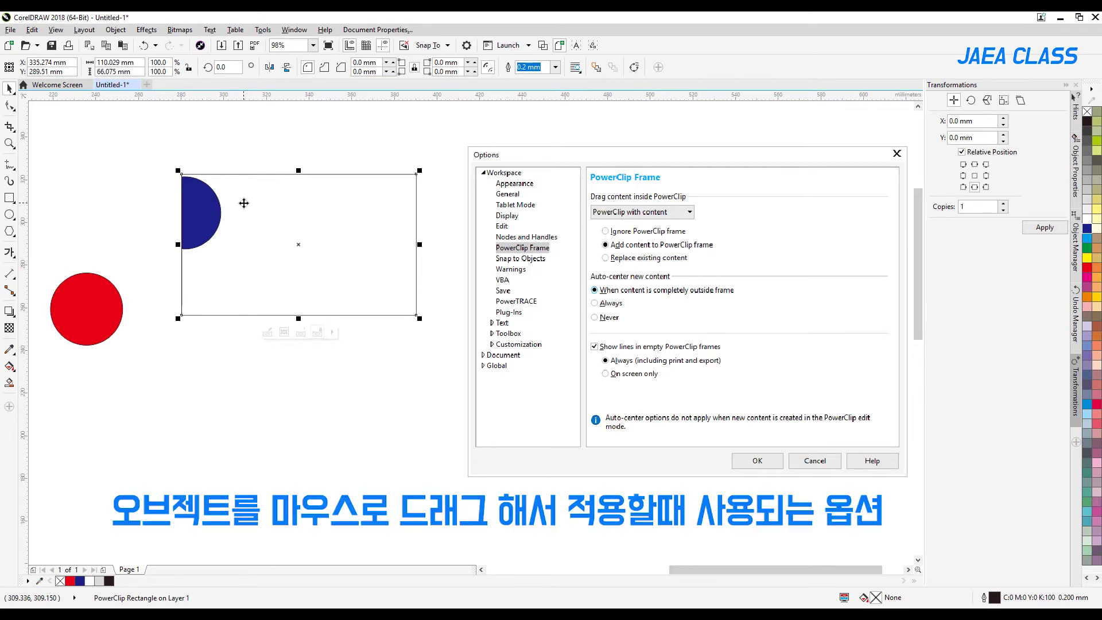
- Add the red circle to the frame across its lower edge, and undo both circle placements and the frame moves
click(136, 164)
drag(105, 321, 329, 294)
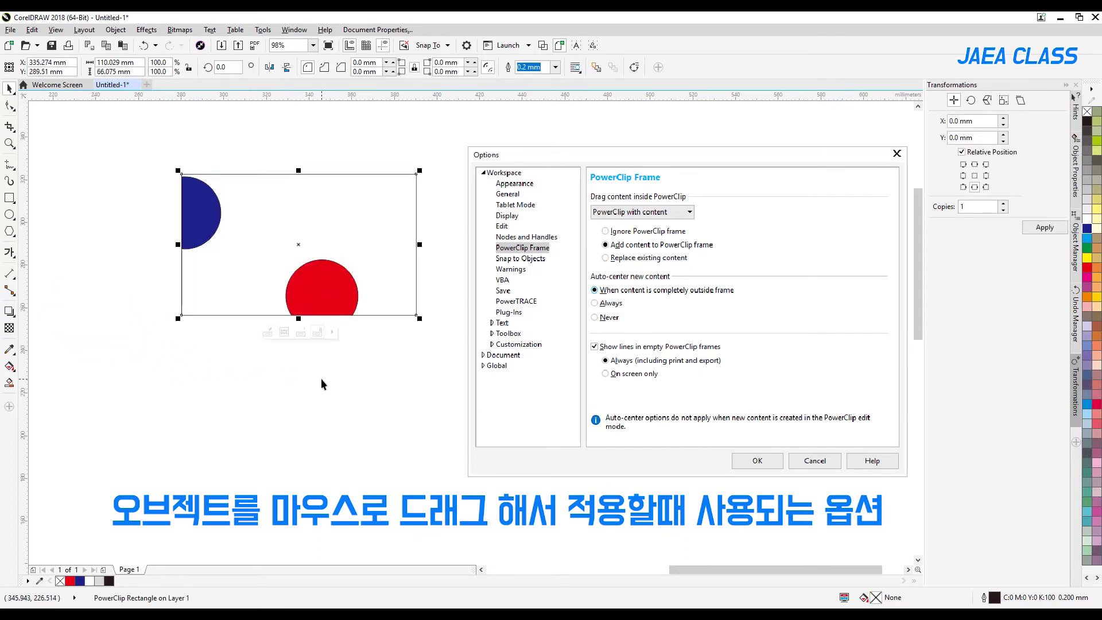
key(ctrl+z)
key(ctrl+z)
key(ctrl+z)
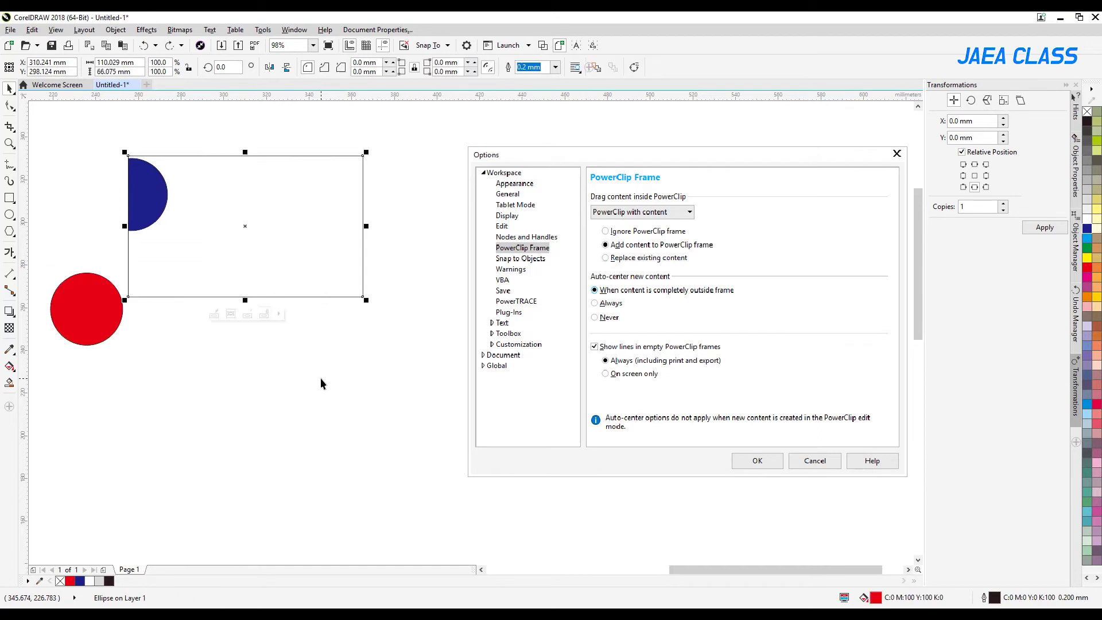
key(ctrl+z)
- Move the blue circle to about X 237, Y 319 mm, outside the empty frame, and deselect it
drag(77, 155, 99, 163)
click(178, 151)
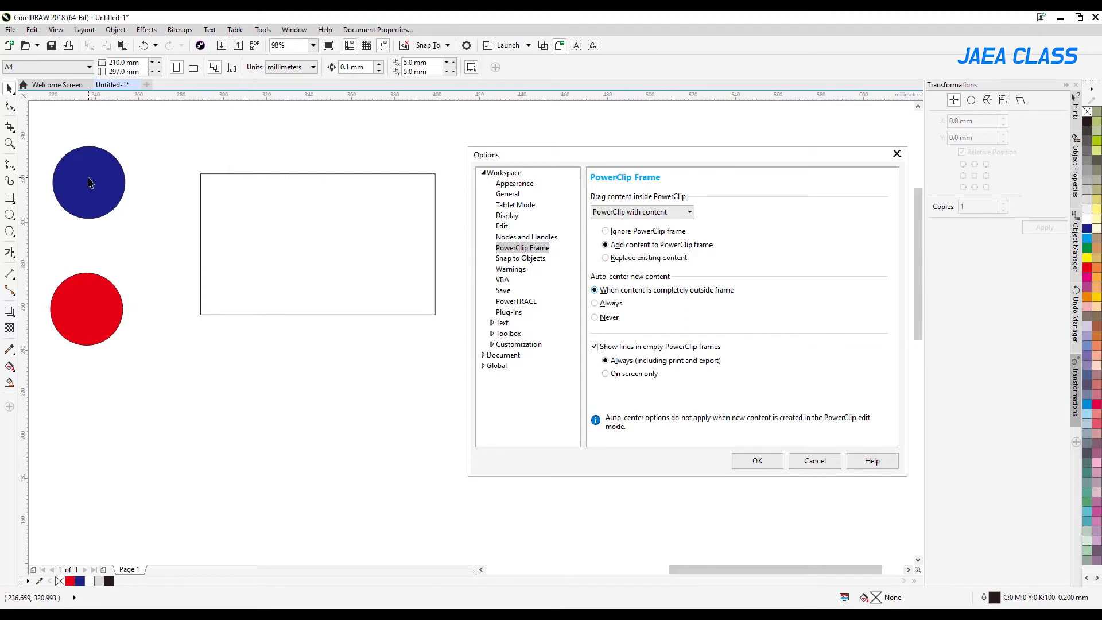
- Add the blue circle at the frame's upper-left corner and the red circle near its centre, and undo both placements
drag(88, 183, 236, 189)
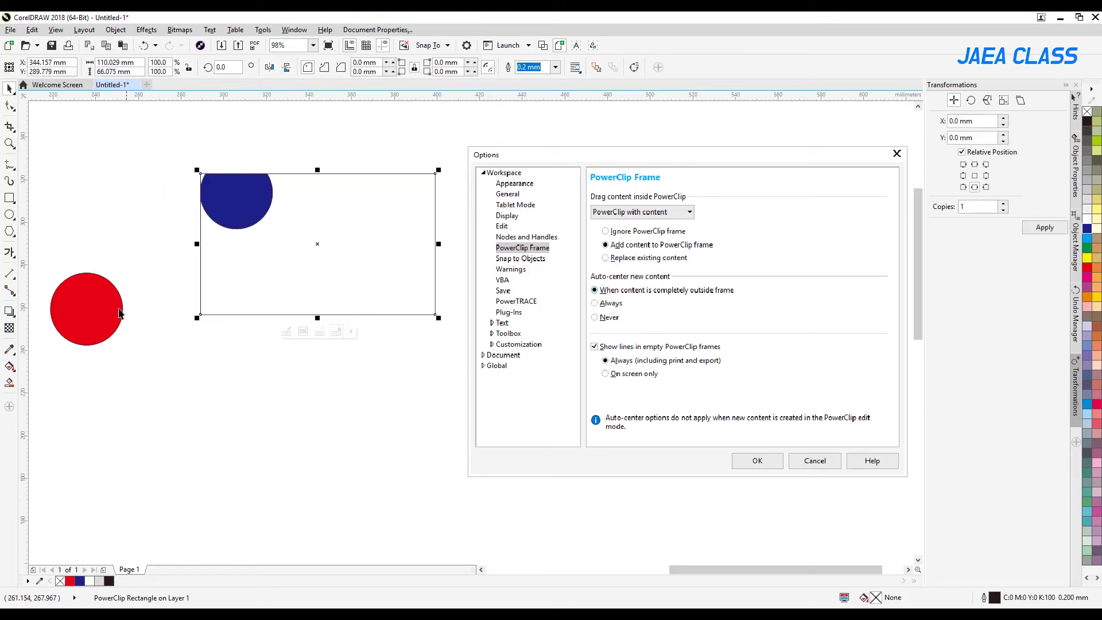
drag(257, 330, 355, 255)
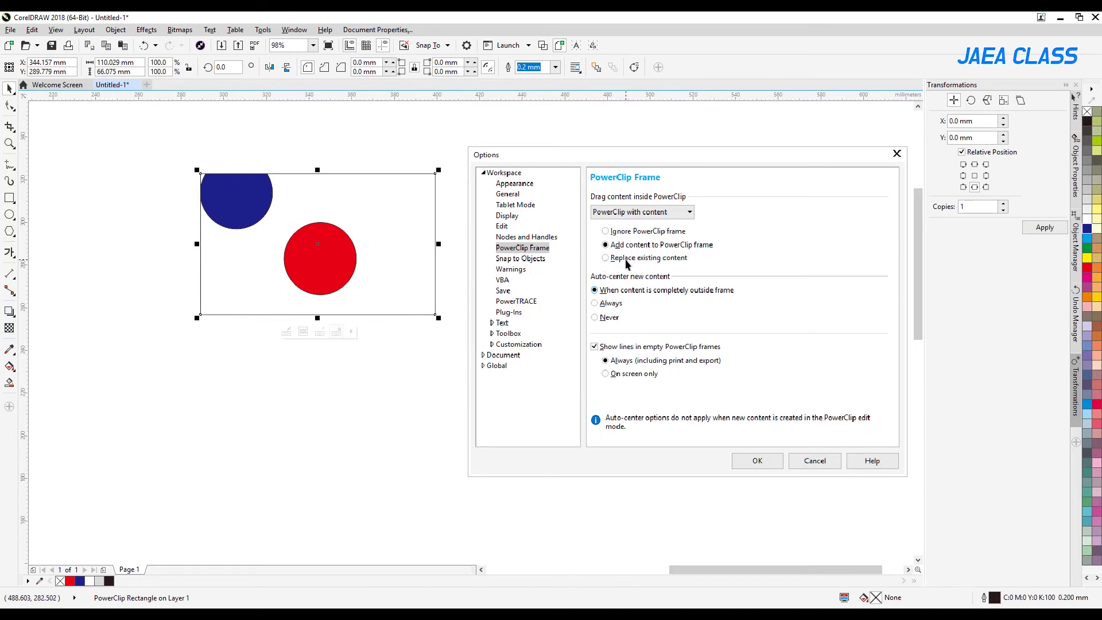
key(ctrl+z)
key(ctrl+z)
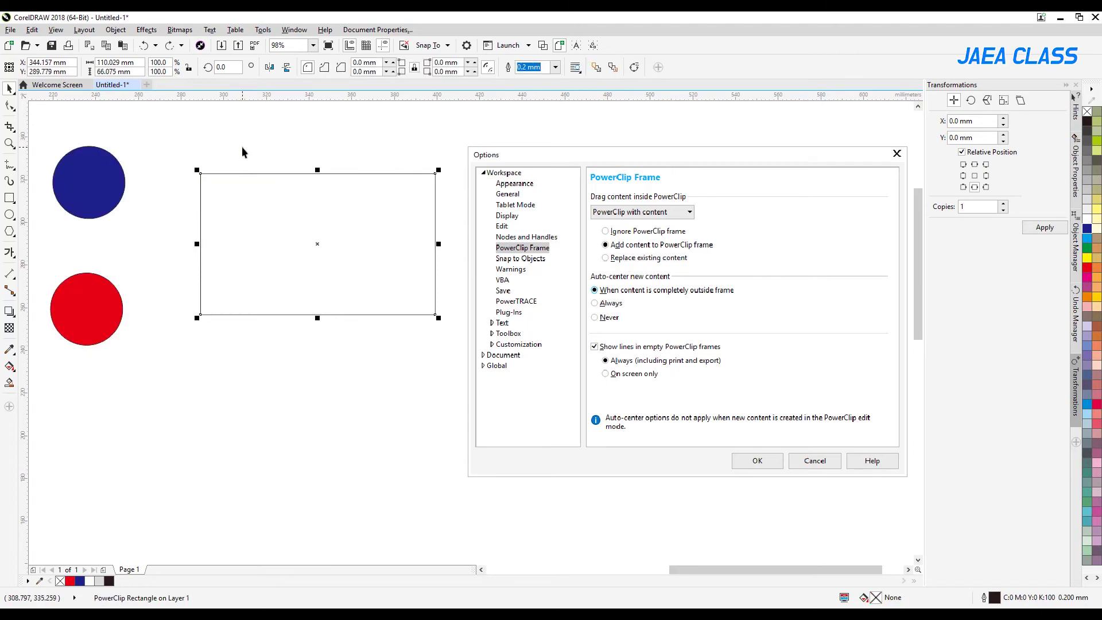
- Set content moved onto a PowerClip with content to "Replace existing content"
click(242, 146)
click(263, 30)
click(271, 45)
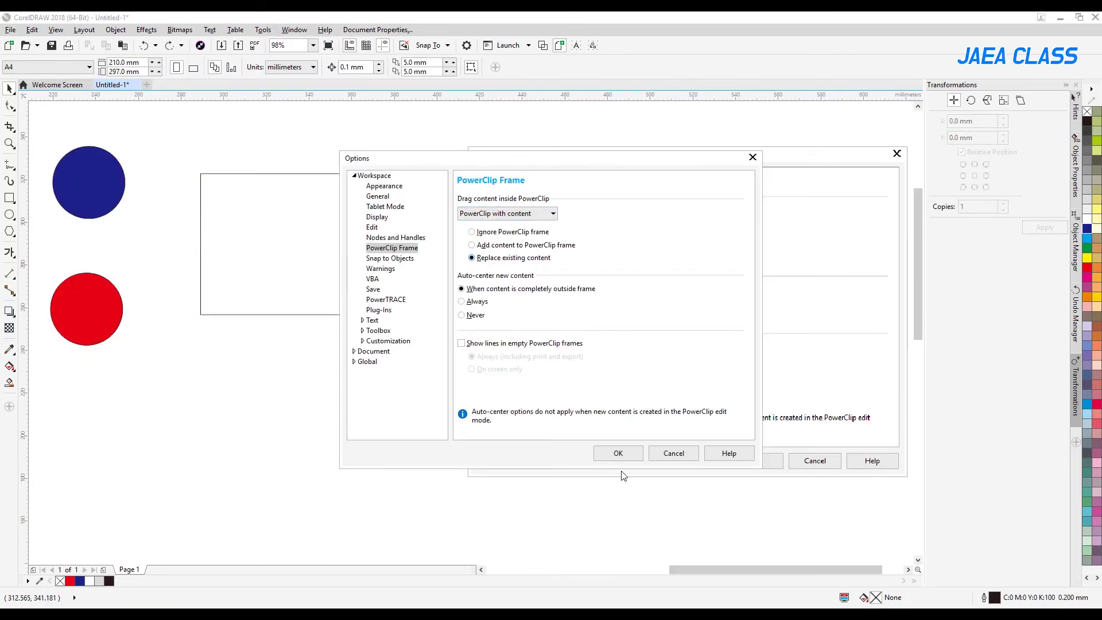
click(618, 453)
- Place the blue circle near the centre of the PowerClip frame, and move the frame to about X 349, Y 298 mm
click(88, 174)
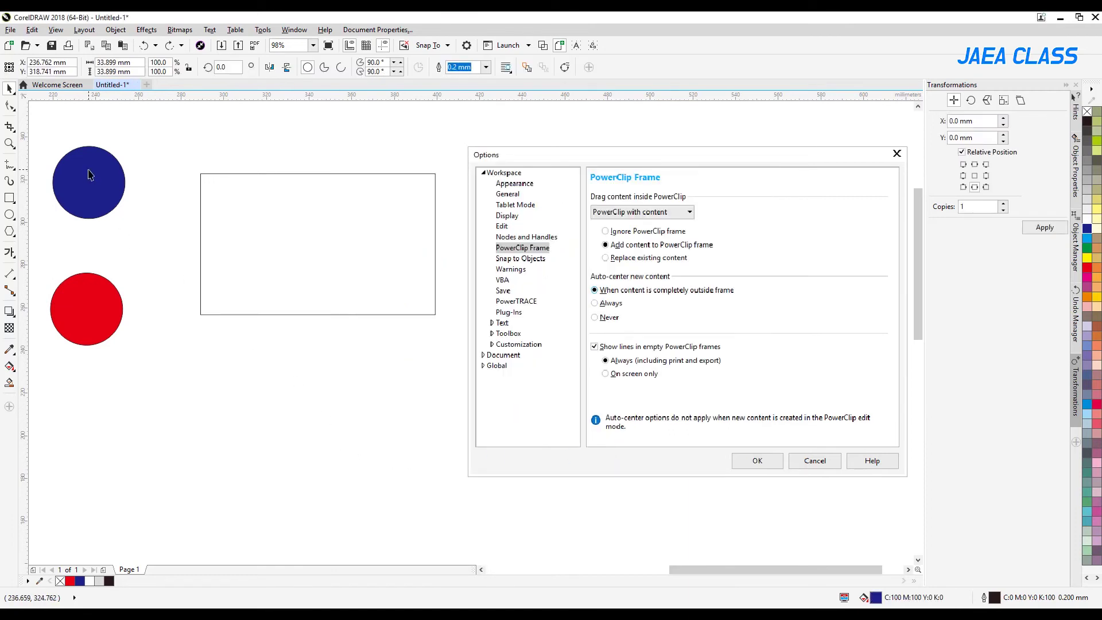
drag(89, 176, 312, 220)
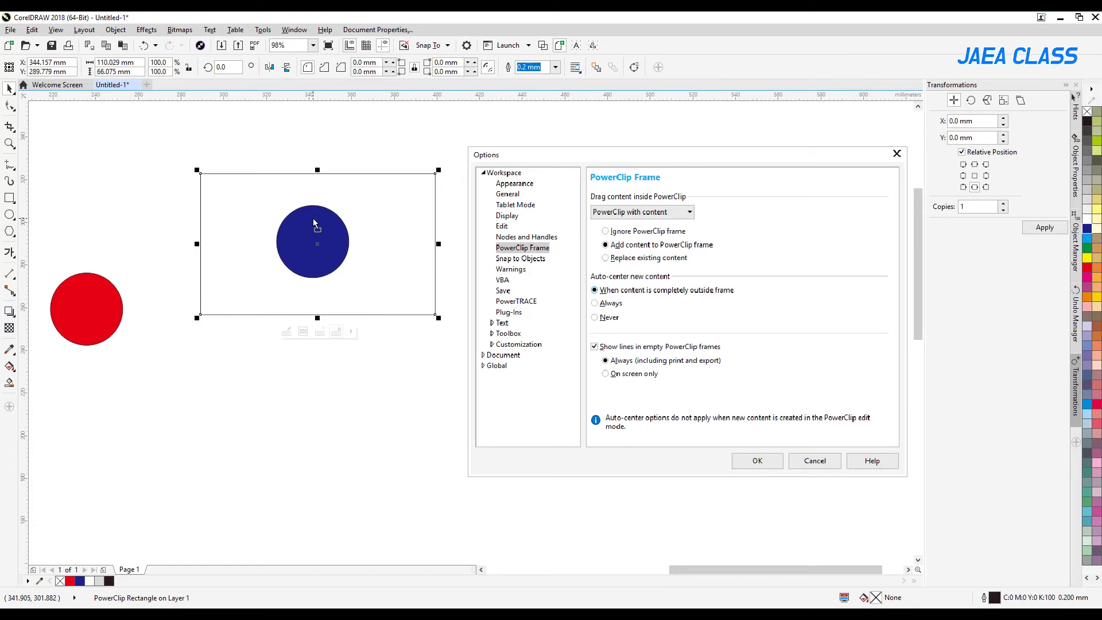
mouse_move(308, 218)
mouse_down()
mouse_move(296, 302)
mouse_move(318, 201)
mouse_up()
click(110, 246)
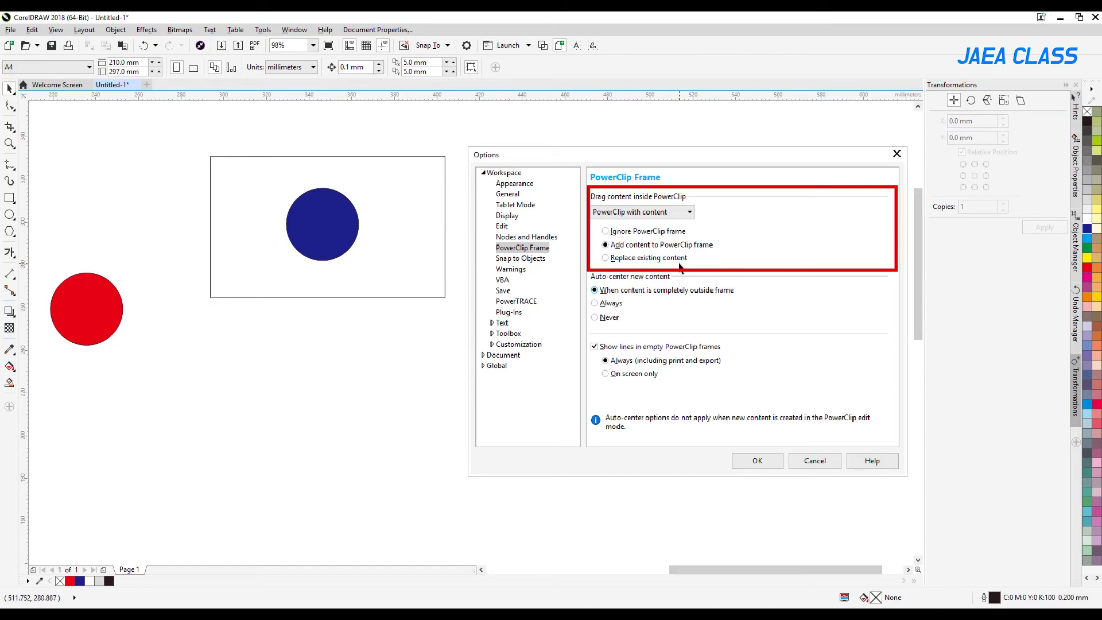
- Replace the frame's blue circle by moving the red circle over it, and undo the replacement
drag(103, 317, 368, 248)
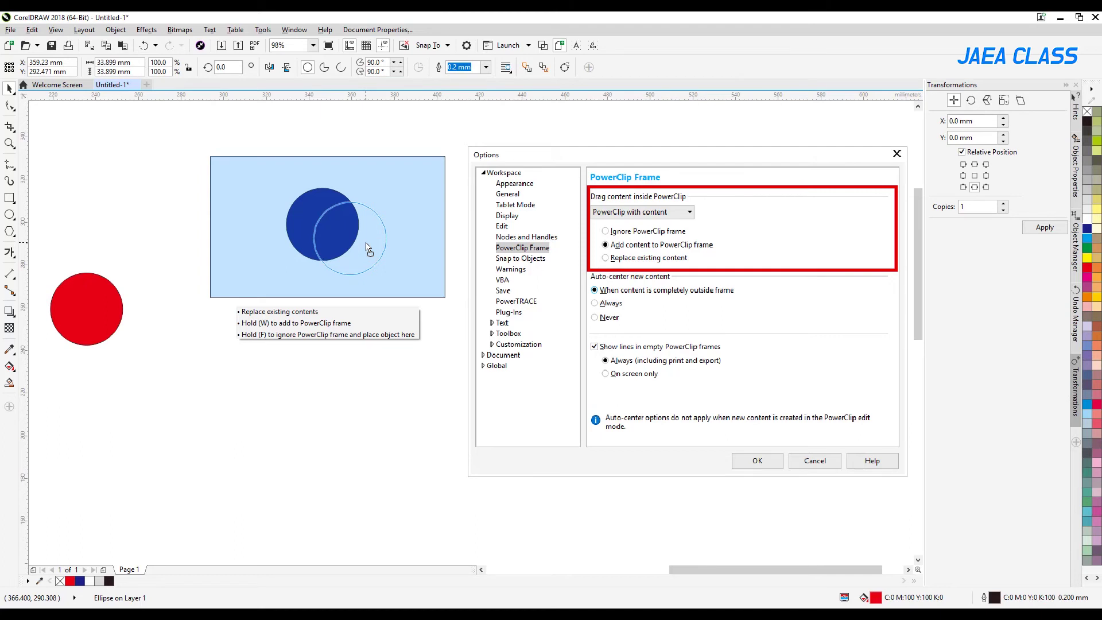
drag(367, 248, 366, 243)
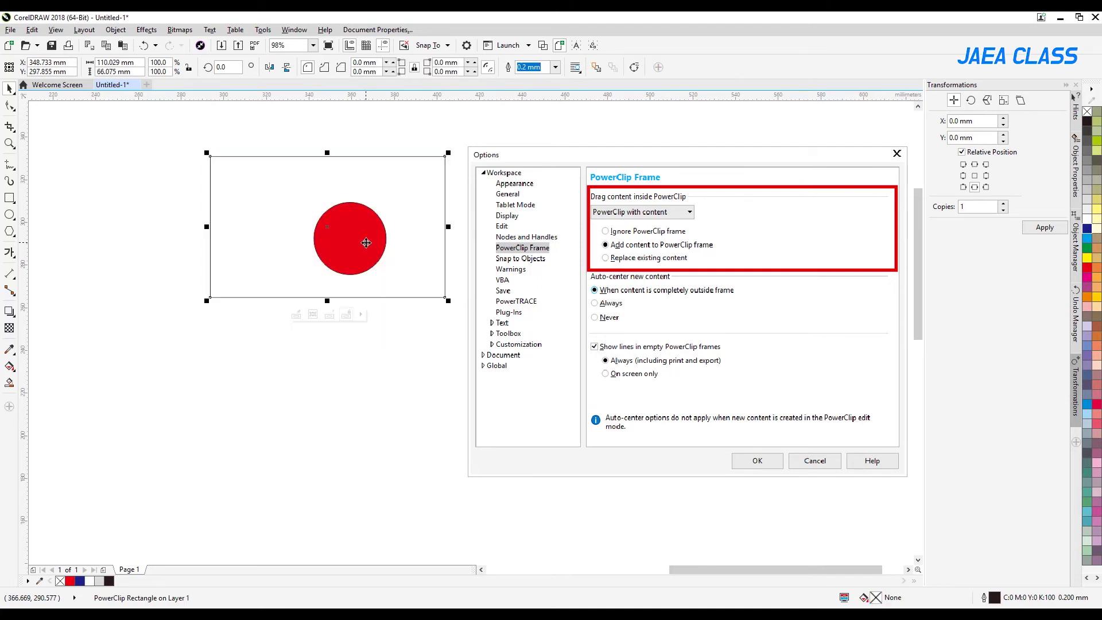
key(ctrl+z)
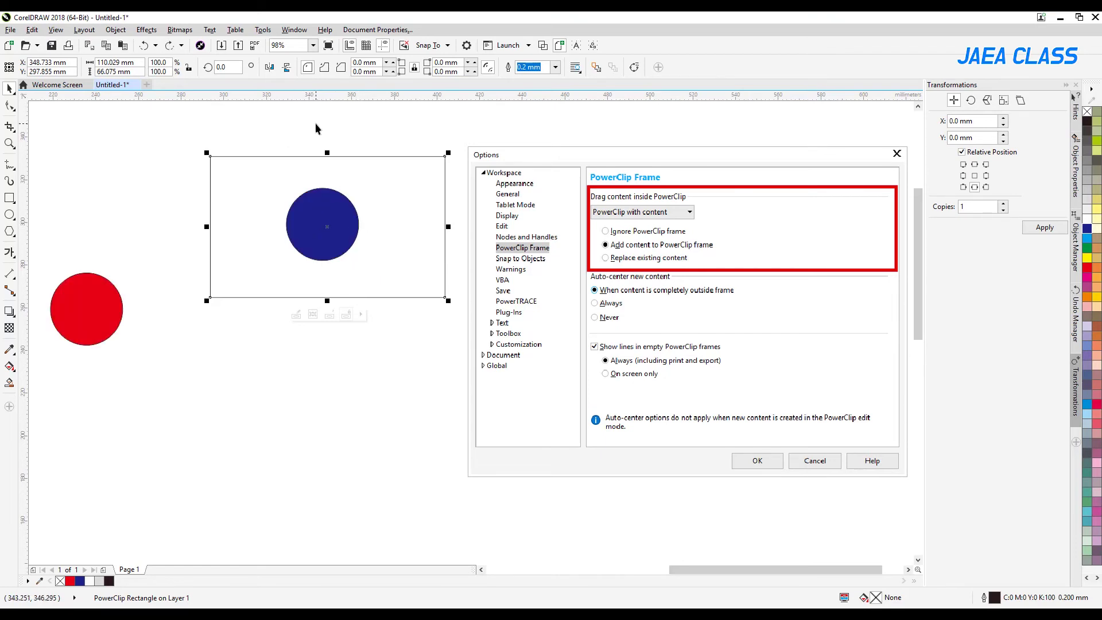
- Set content moved onto a PowerClip with content to "Add content to PowerClip frame"
click(270, 33)
click(294, 42)
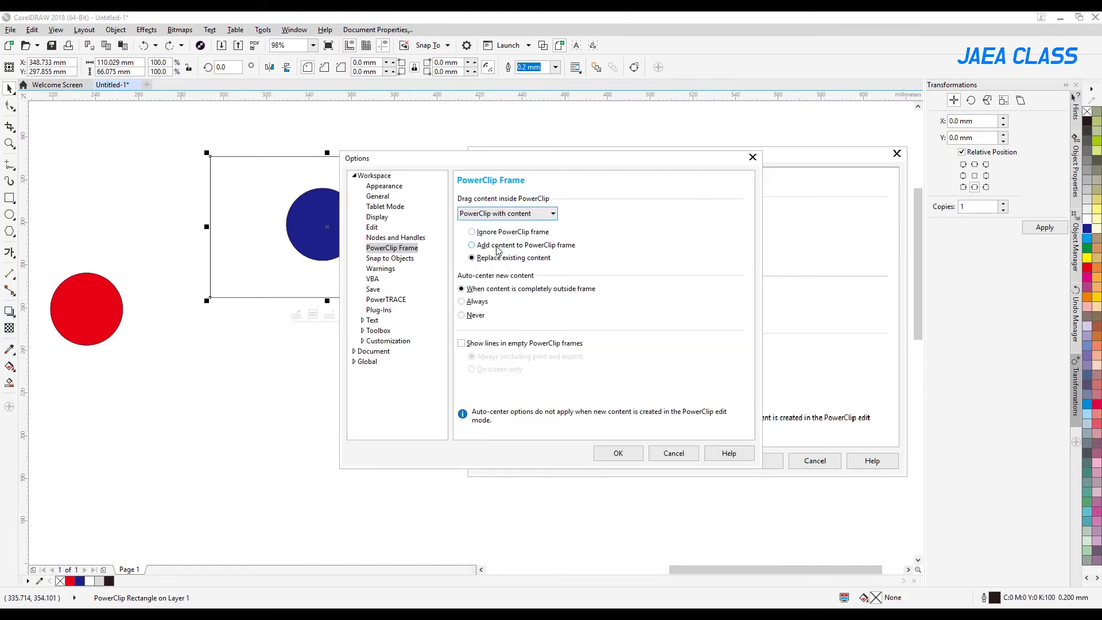
click(628, 458)
- Add the red circle to the frame holding the blue circle, and undo the addition and the frame's move
drag(119, 322, 367, 264)
key(ctrl+z)
key(ctrl+z)
key(ctrl+z)
key(ctrl+z)
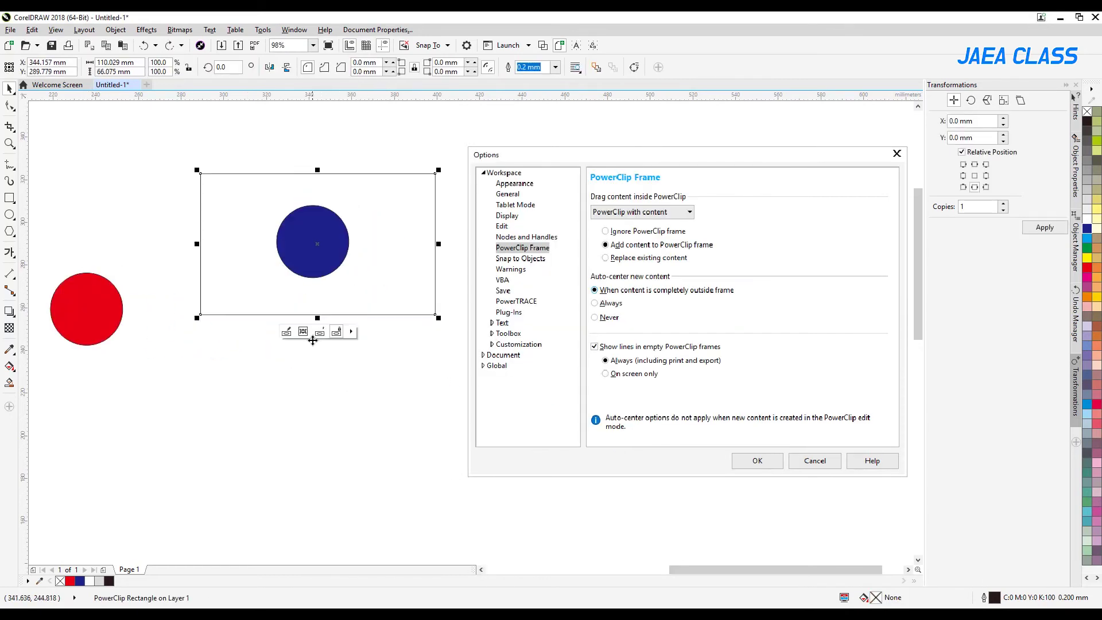
- Place the red circle at the frame's upper-left corner, add the blue circle near its centre, and undo both placements
click(152, 165)
drag(87, 307, 243, 179)
drag(112, 175, 345, 257)
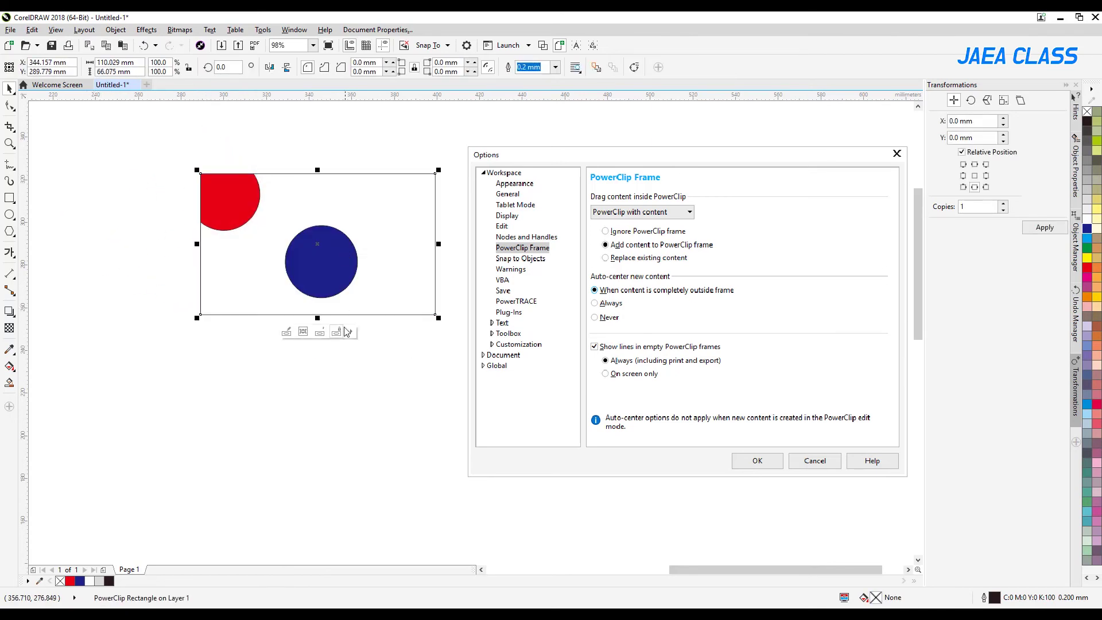
key(ctrl+z)
key(ctrl+z)
key(ctrl+z)
key(ctrl+z)
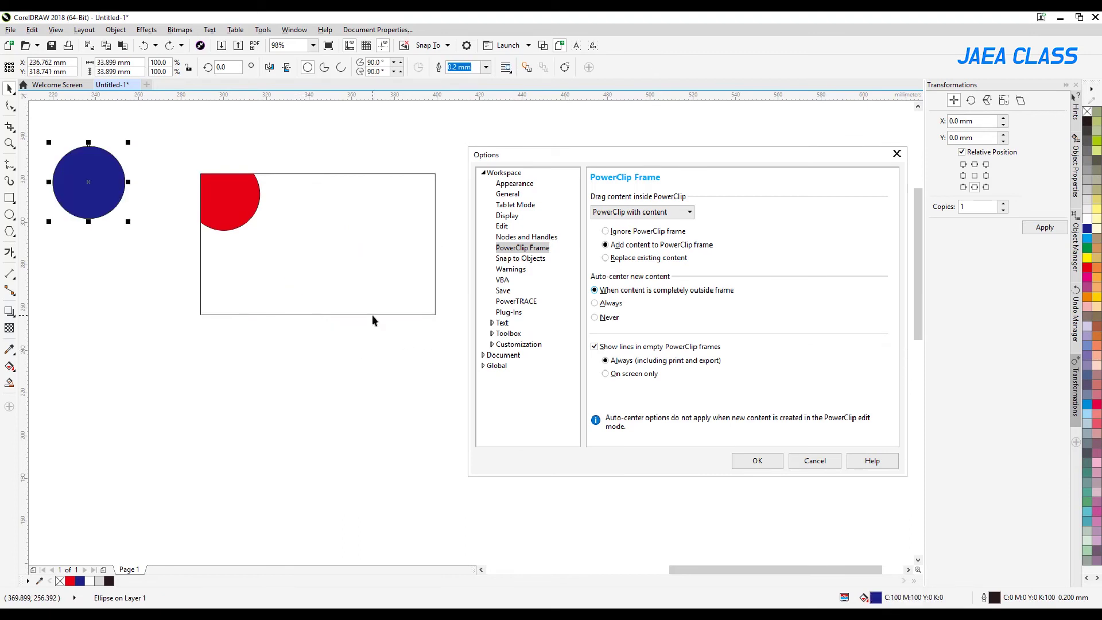
- Set content moved onto a PowerClip with content to "Ignore PowerClip frame", and view the choices for Empty PowerClip
click(333, 156)
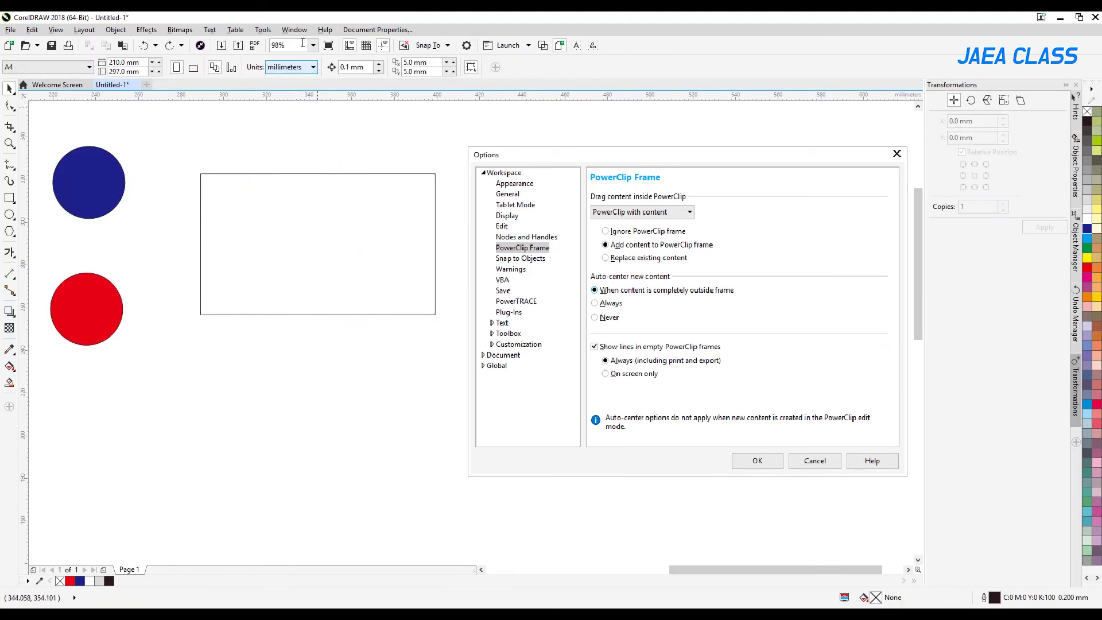
click(263, 29)
click(281, 42)
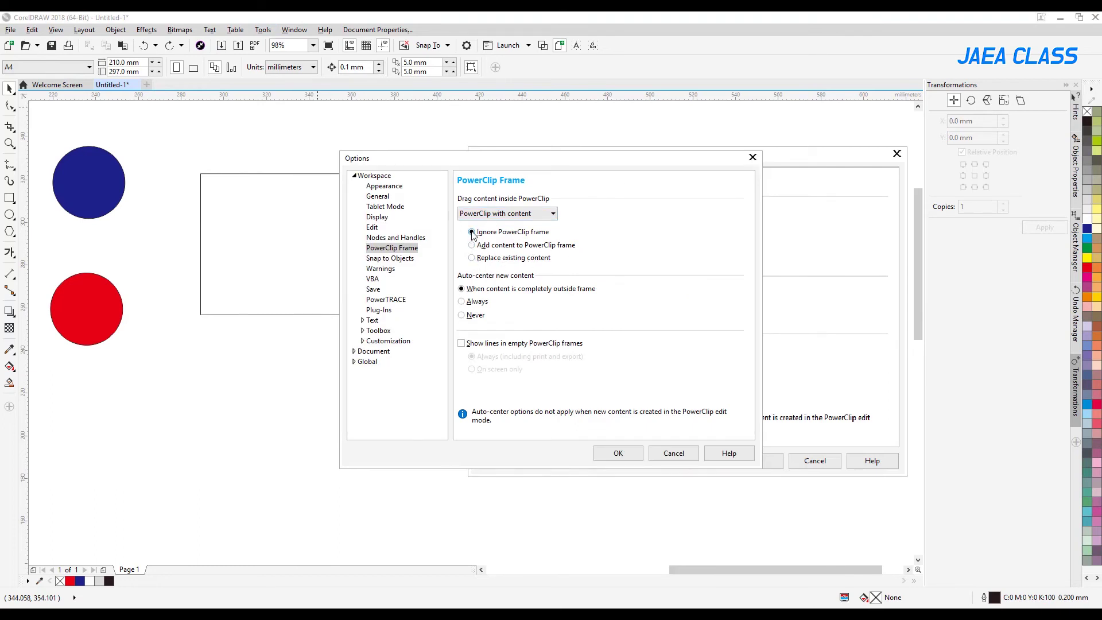
click(519, 215)
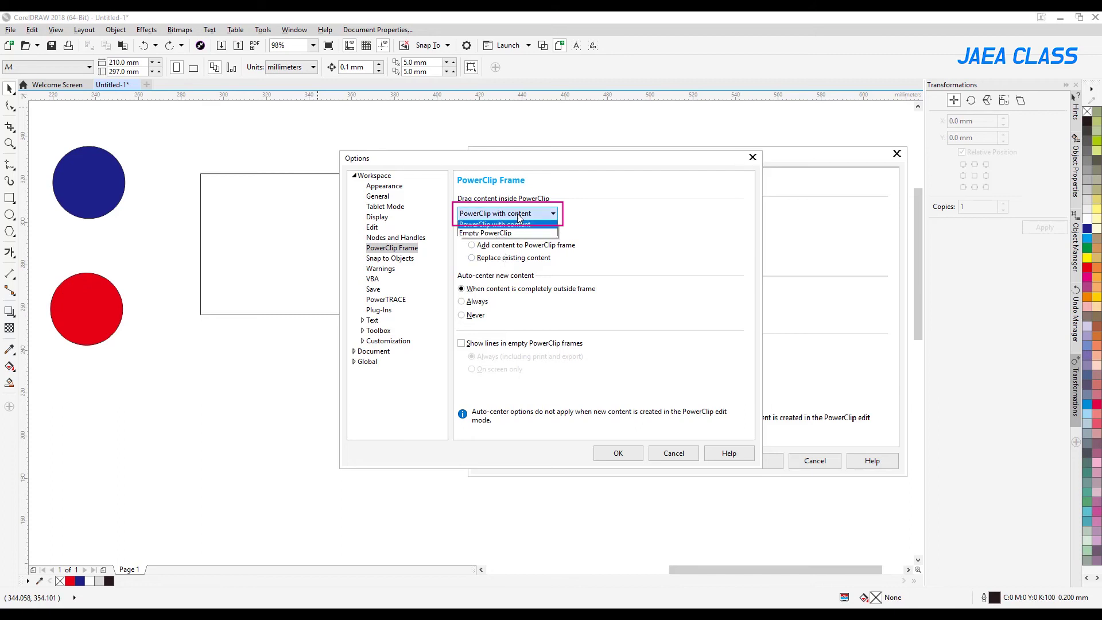
click(492, 234)
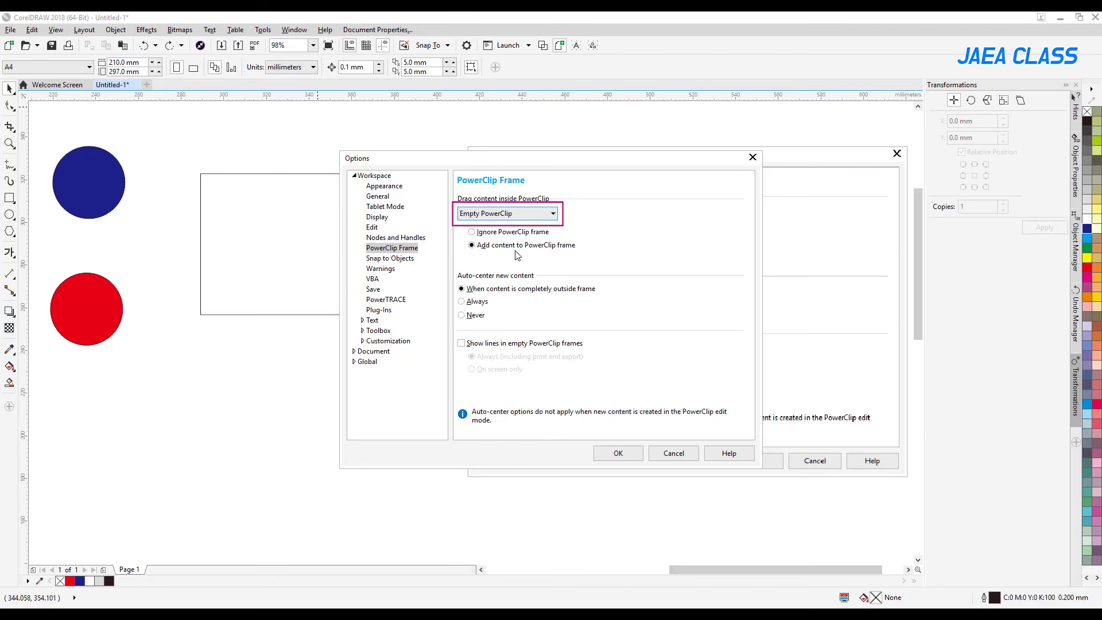
click(501, 215)
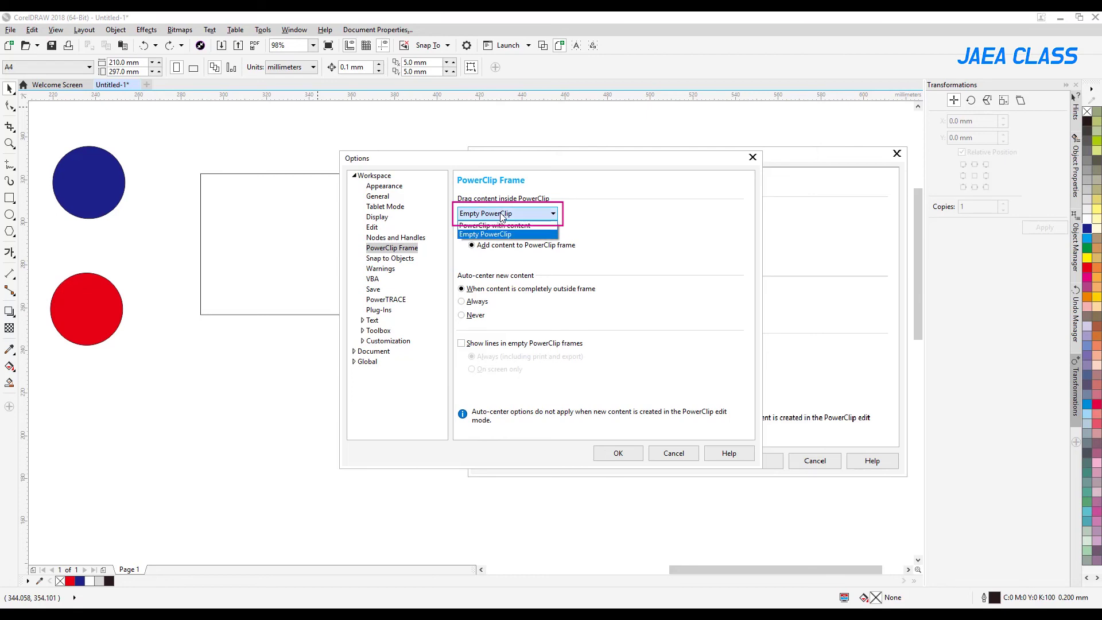
click(502, 228)
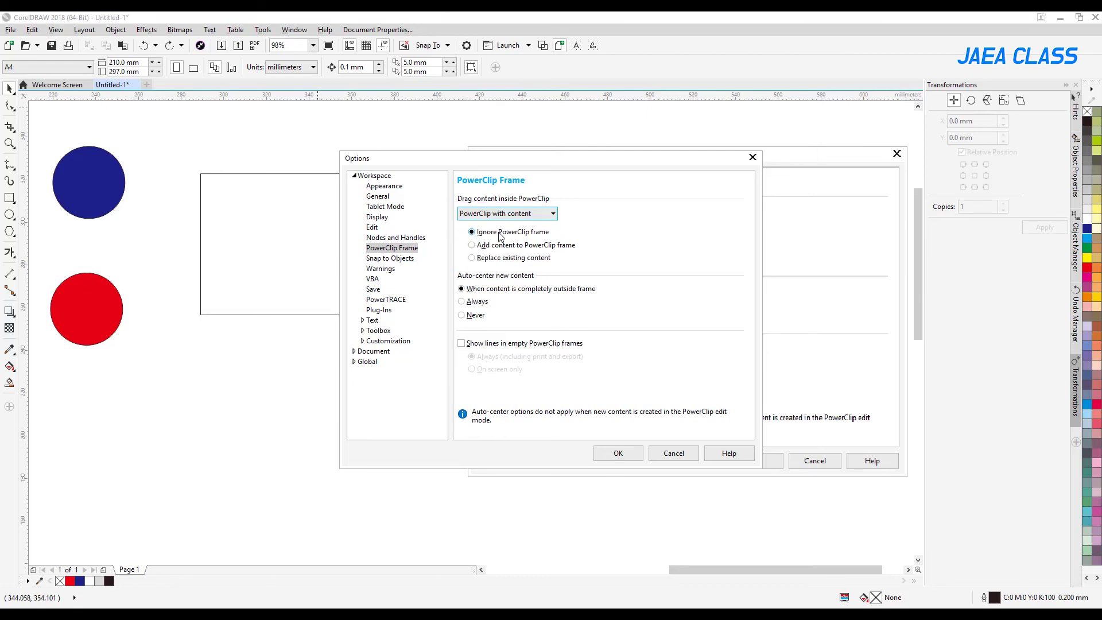
click(618, 453)
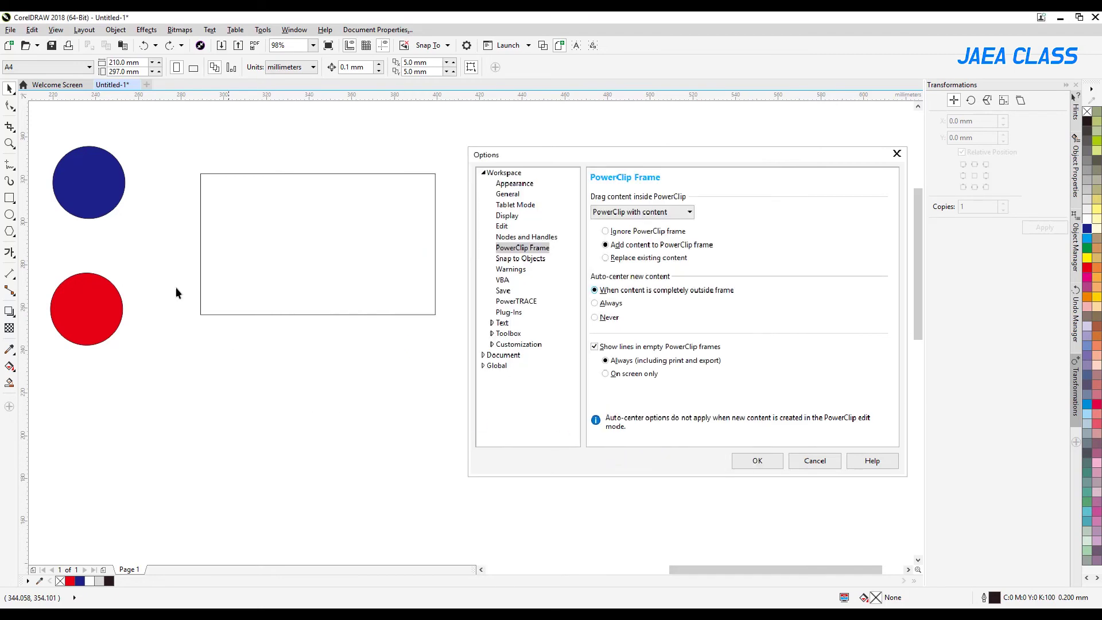
- Place the blue circle inside the empty frame, and move the red circle over the frame to about X 363, Y 292 mm
drag(109, 207, 302, 248)
drag(86, 307, 337, 284)
drag(337, 284, 341, 205)
drag(341, 206, 258, 221)
drag(258, 221, 314, 294)
drag(316, 291, 366, 233)
mouse_move(366, 232)
mouse_down()
mouse_move(321, 310)
mouse_move(295, 260)
mouse_move(348, 238)
mouse_up()
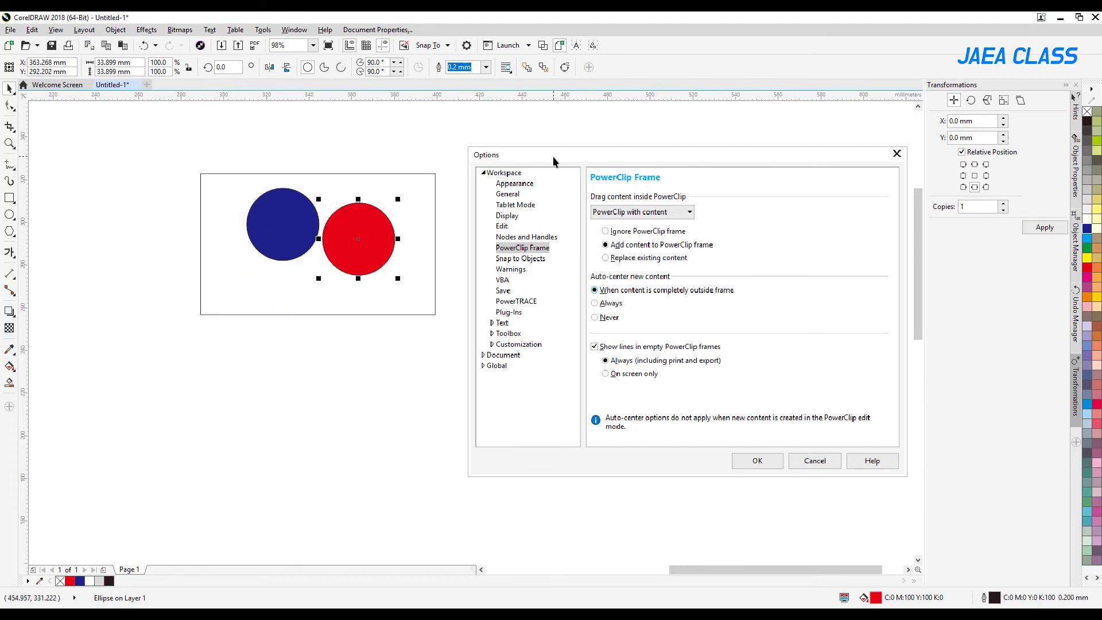
- Move the red circle across the frame's edges and out below it, to about X 313, Y 217 mm
drag(345, 236, 352, 314)
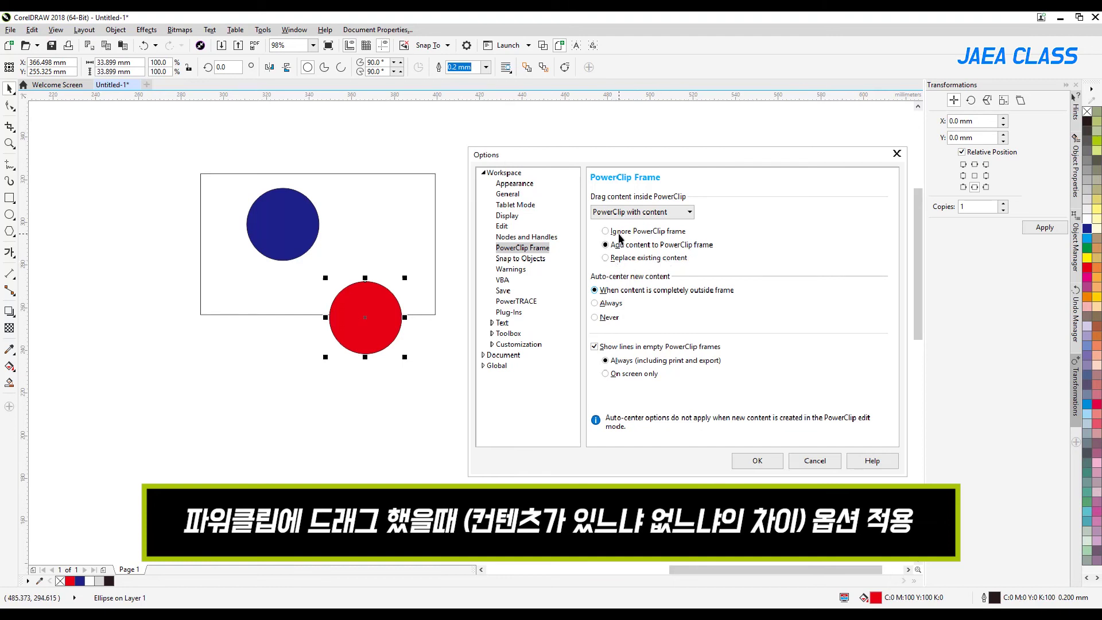
mouse_move(375, 317)
mouse_down()
mouse_move(374, 293)
mouse_move(215, 286)
mouse_move(223, 241)
mouse_move(349, 231)
mouse_move(378, 307)
mouse_up()
drag(373, 281, 199, 289)
drag(204, 300, 249, 393)
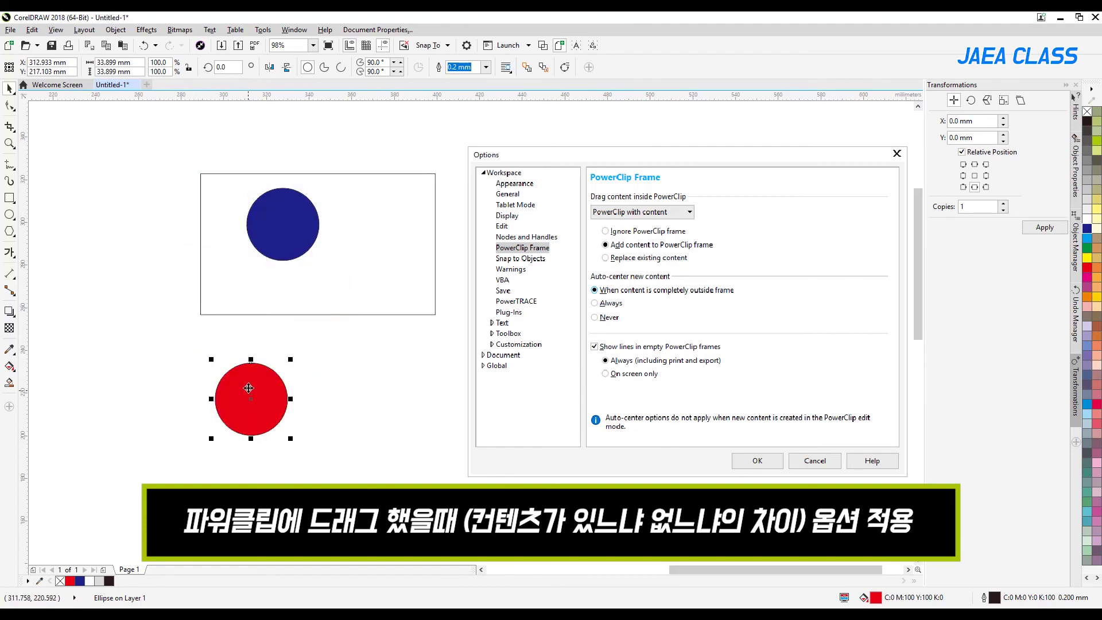
- PowerClip the red circle inside the frame holding the blue circle, and move the frame to about X 334, Y 281 mm
right_click(248, 380)
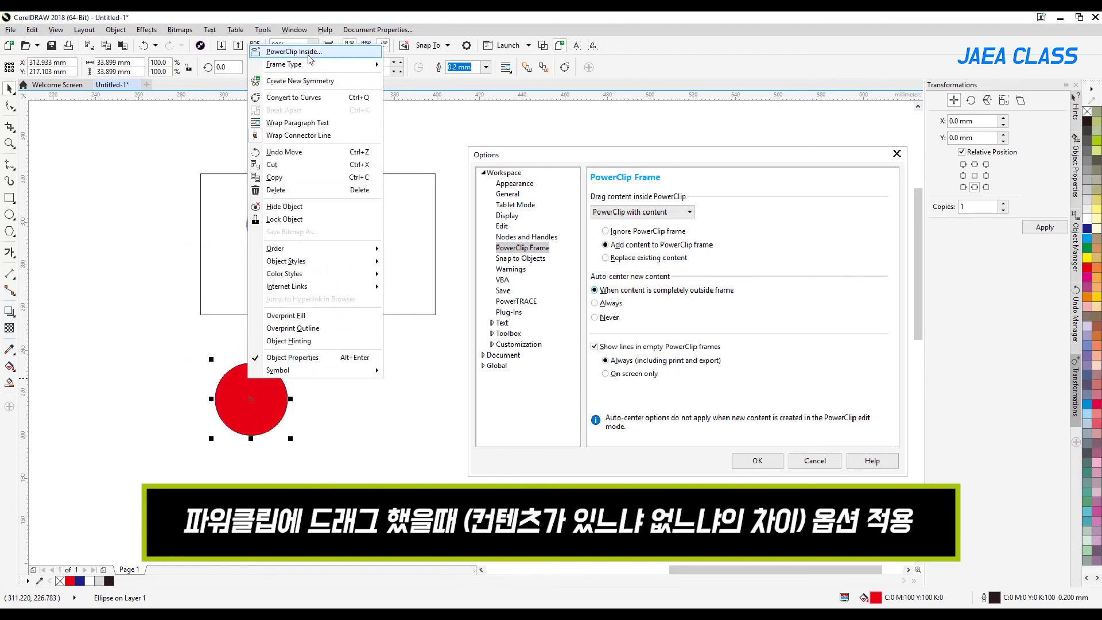
click(309, 52)
click(375, 238)
mouse_move(374, 243)
mouse_down()
mouse_move(261, 352)
mouse_move(356, 221)
mouse_move(362, 256)
mouse_up()
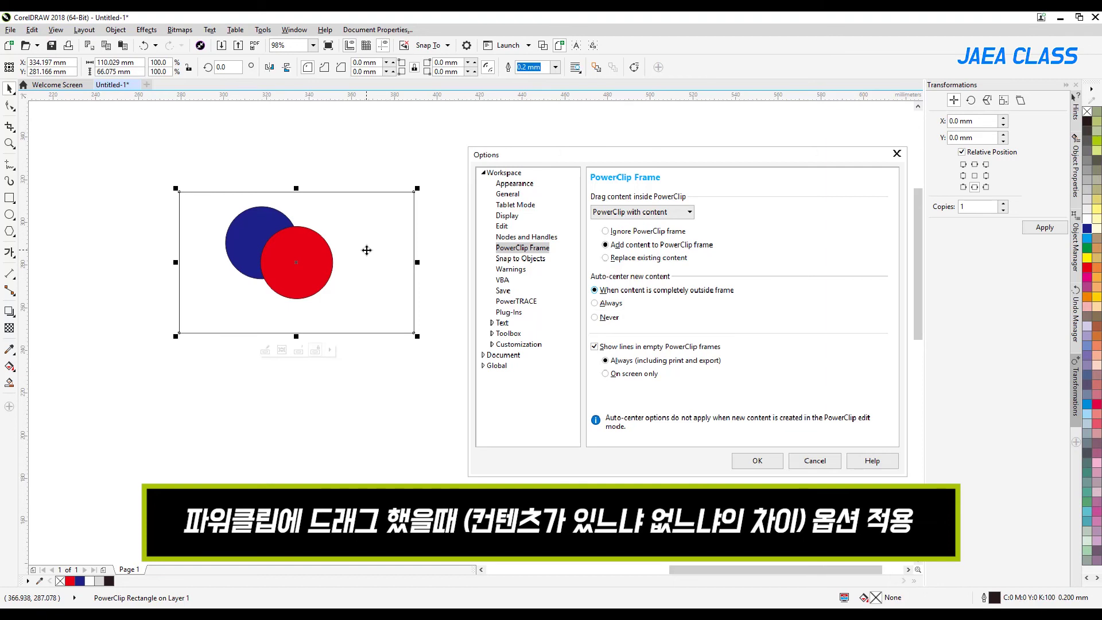
- Undo the frame's move and the red circle's PowerClip placement, and clear the selection
key(ctrl+z)
key(ctrl+z)
key(ctrl+z)
key(ctrl+z)
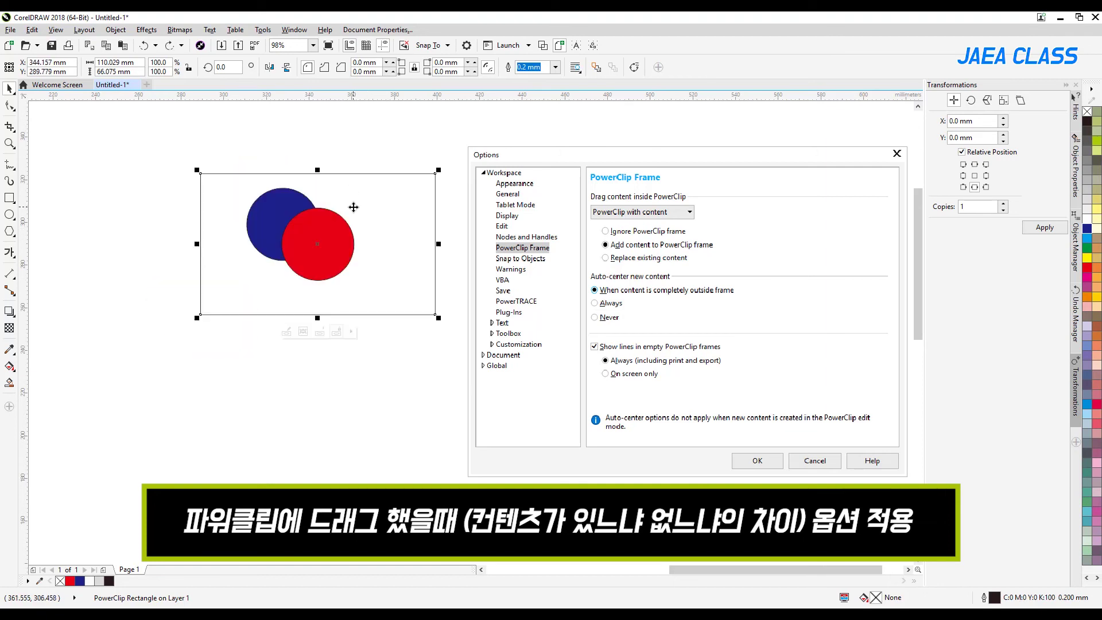
click(339, 151)
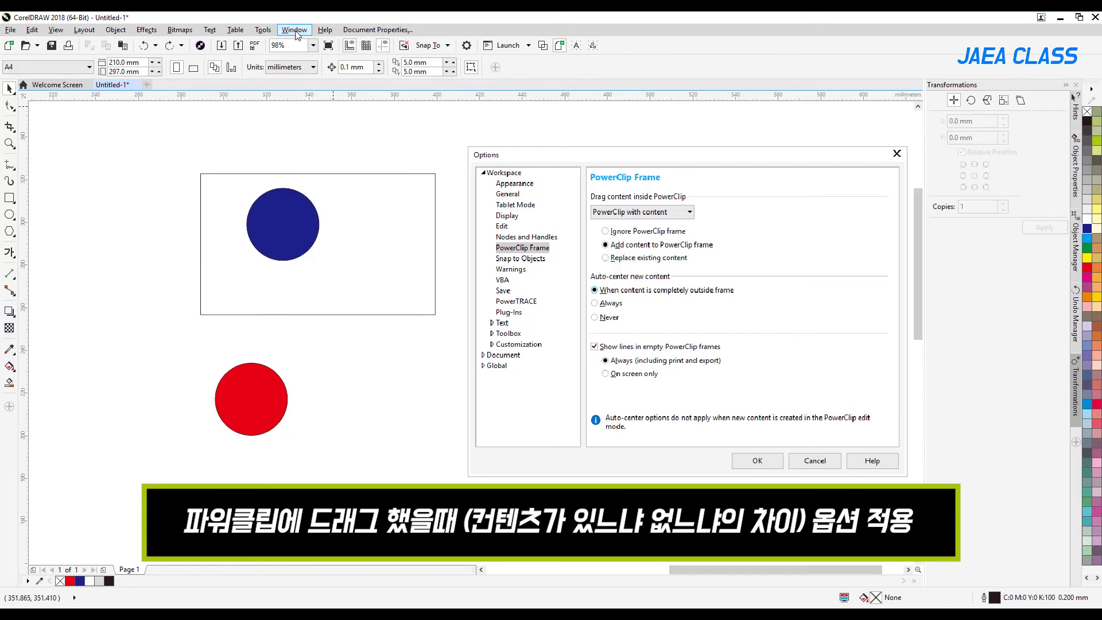
- Set content moved onto a PowerClip with content to "Add content to PowerClip frame", and check the choices for Empty PowerClip
click(263, 30)
click(277, 38)
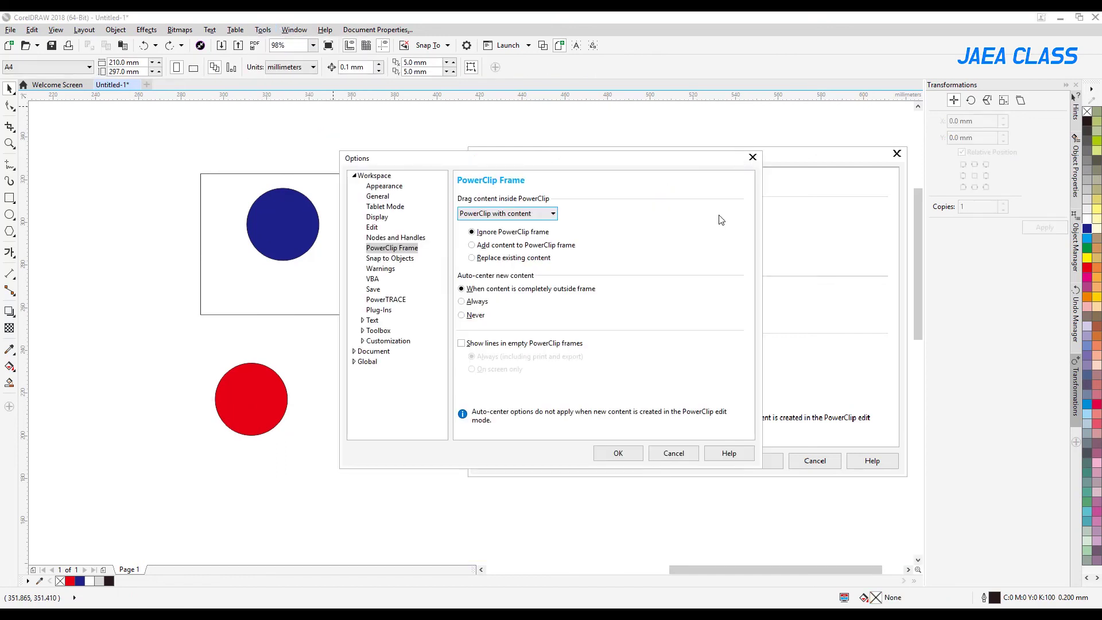
click(493, 247)
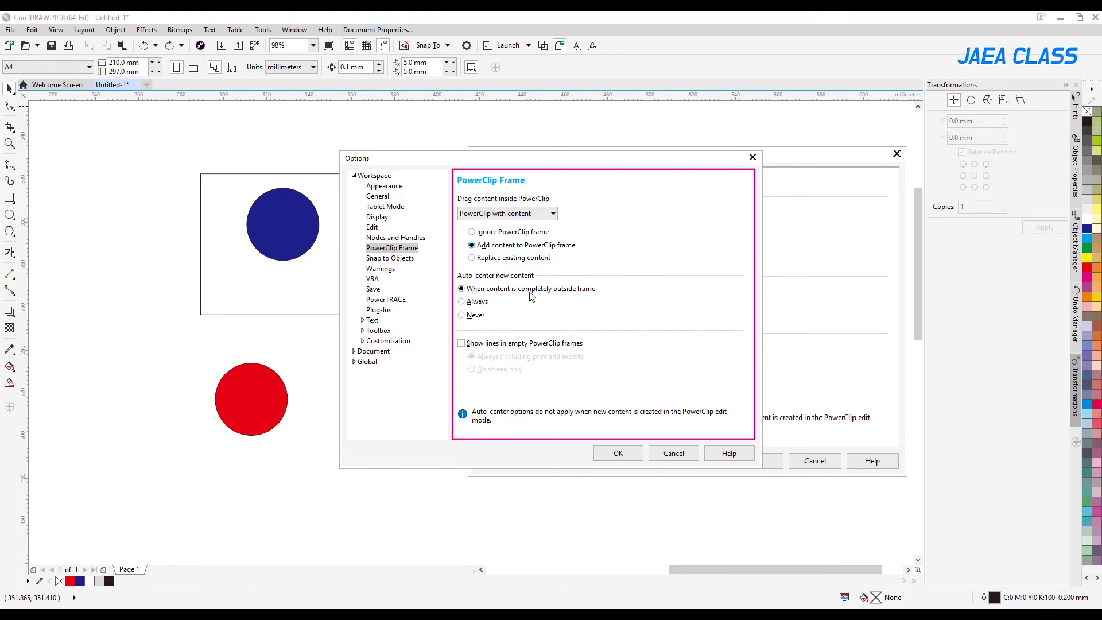
click(513, 216)
click(513, 236)
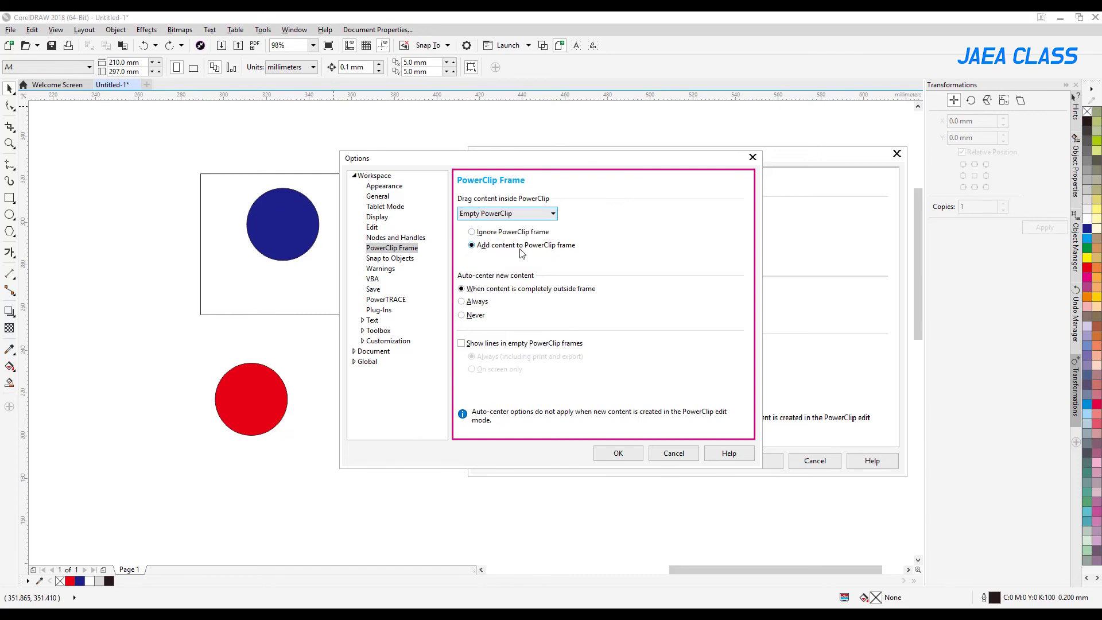
click(516, 214)
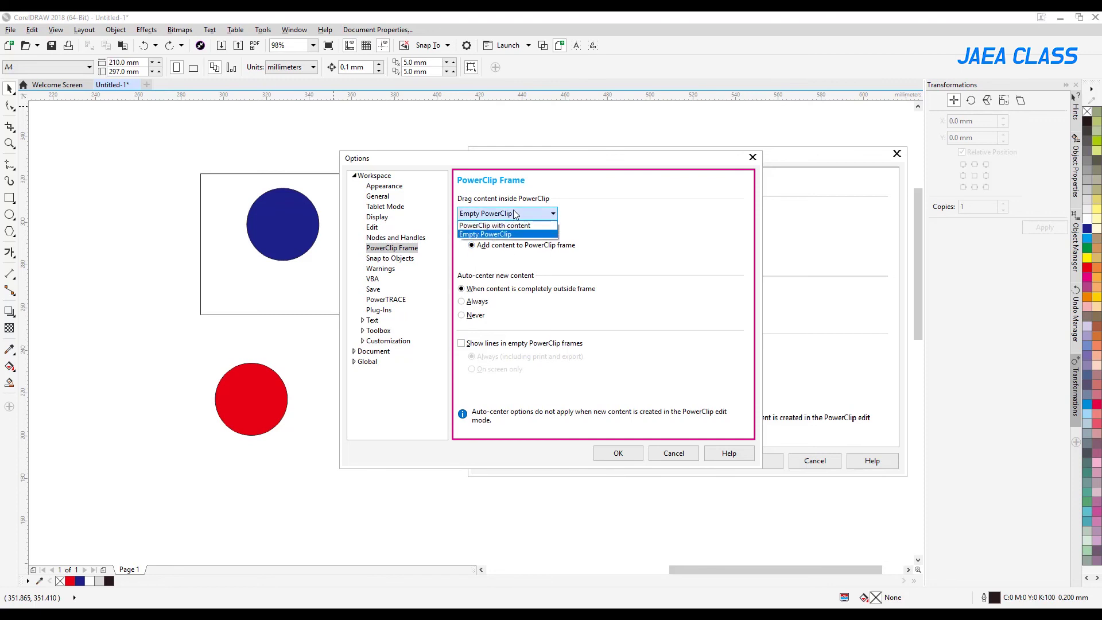
click(512, 227)
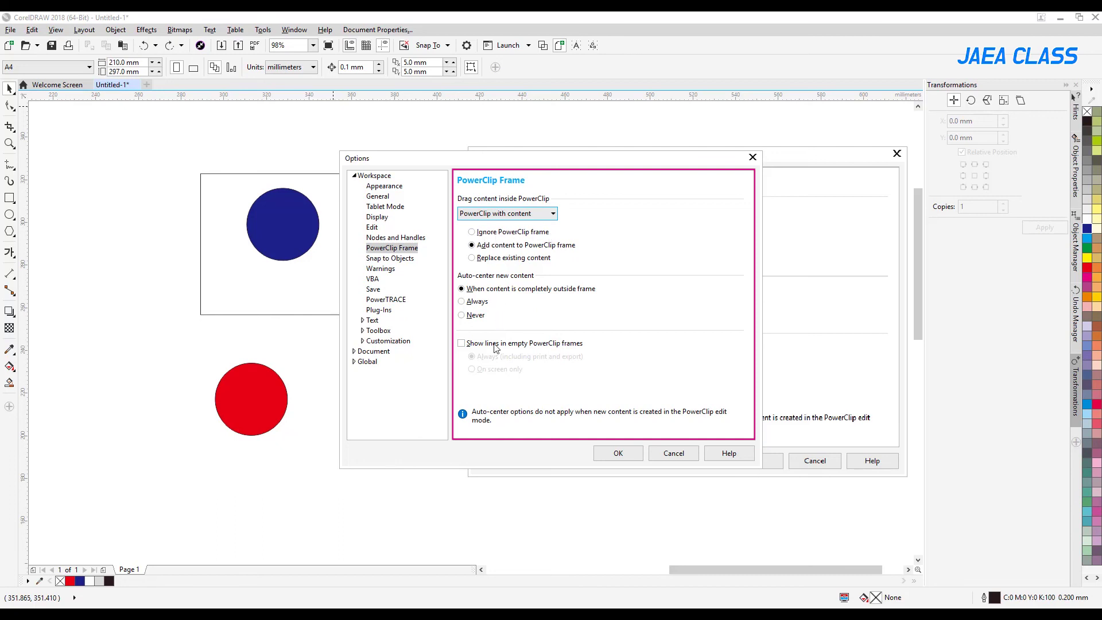
click(615, 456)
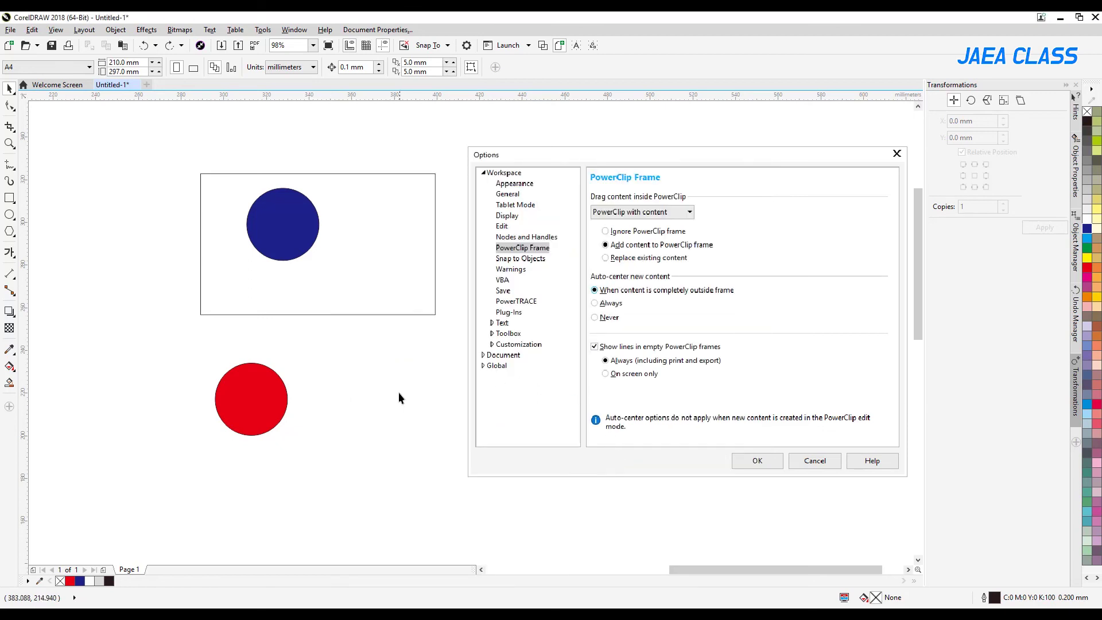